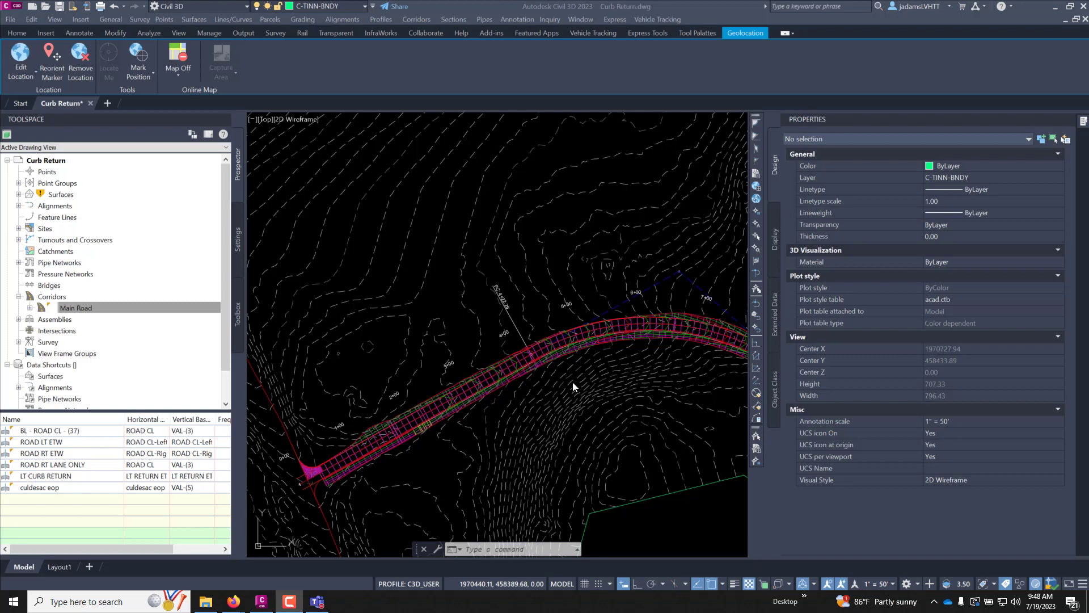
Regenerate the whole model with REGENALL so the corridor and contours redraw at the close-up view
click(526, 223)
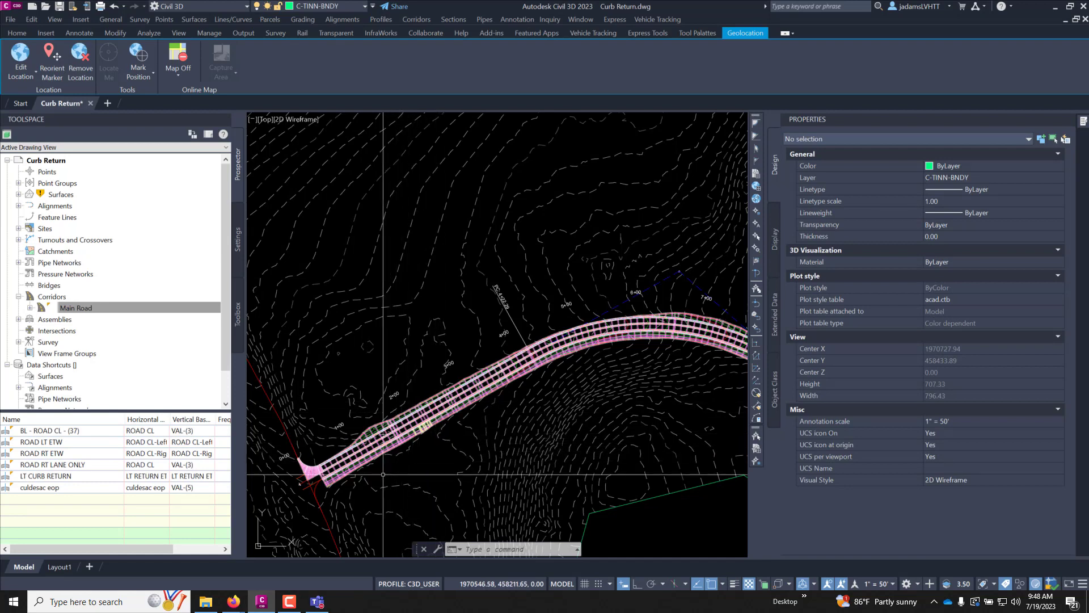
scroll(383, 474, up, 4)
key(Escape)
key(Escape)
scroll(339, 373, up, 4)
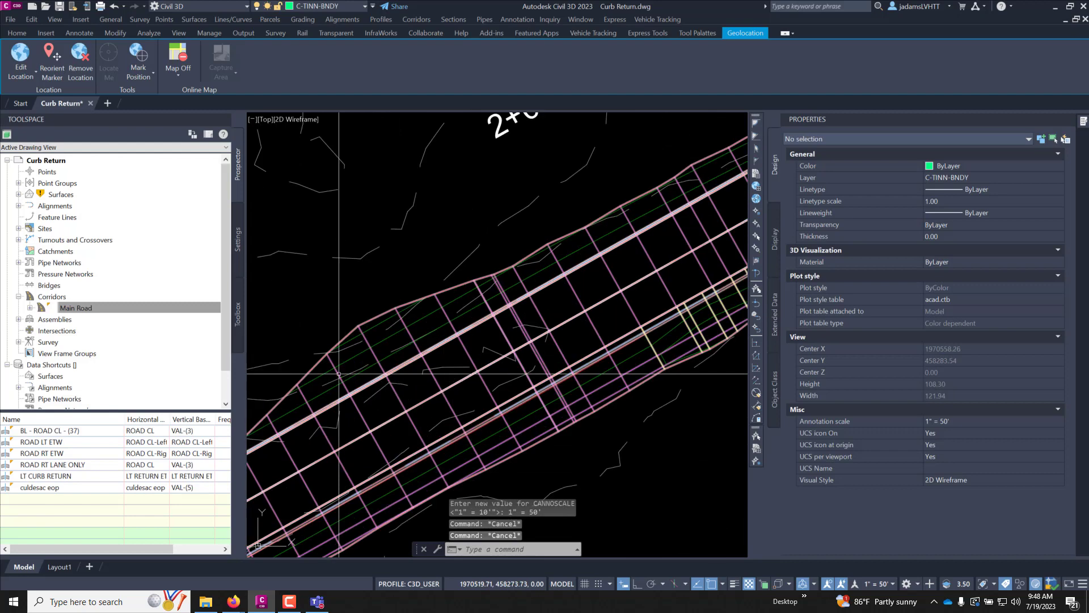
click(428, 244)
text(rea)
key(Return)
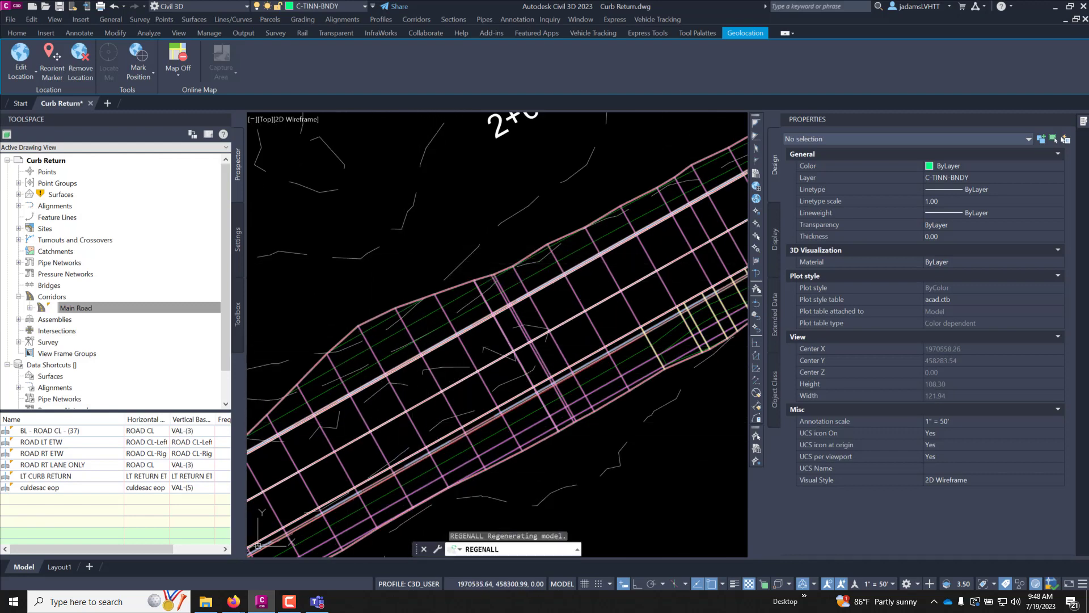
Examine the Main Road corridor from the curb return at its start, around the curve, to past station 14+00
scroll(438, 229, down, 8)
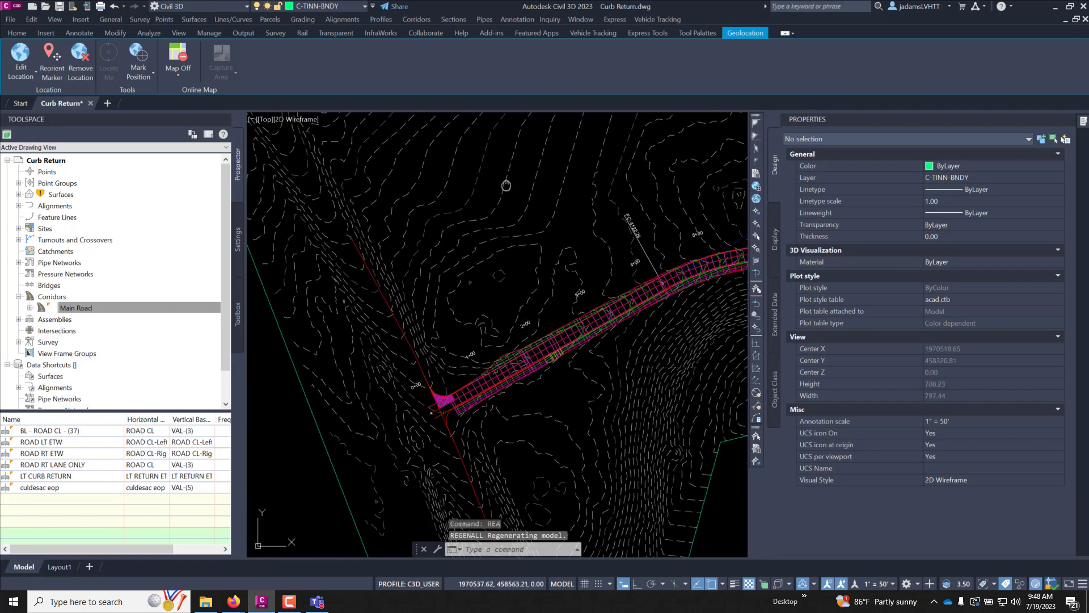
middle_drag(438, 229, 313, 230)
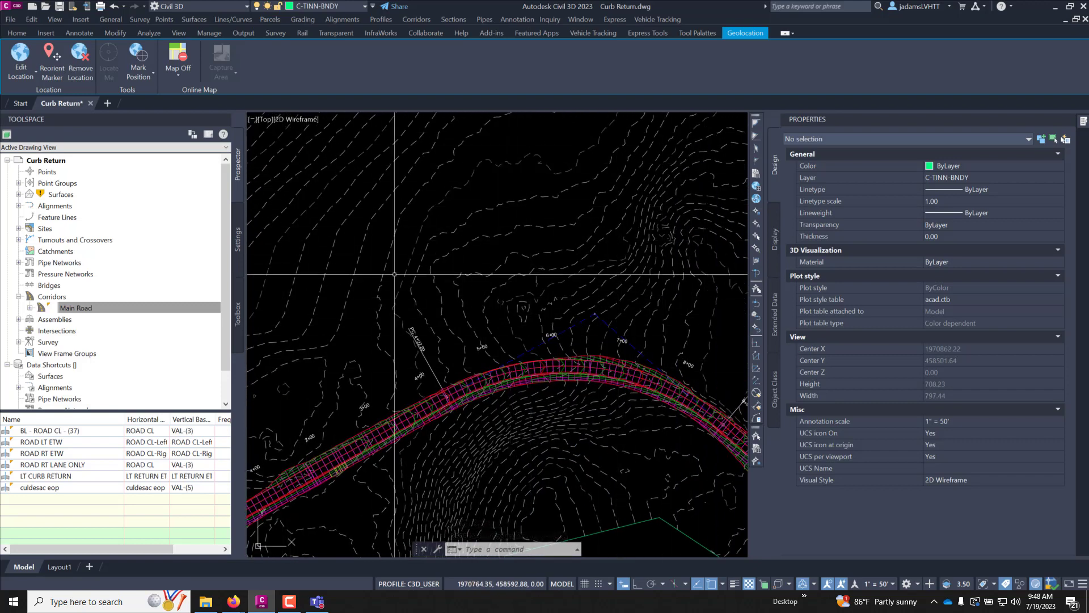
middle_drag(409, 410, 508, 357)
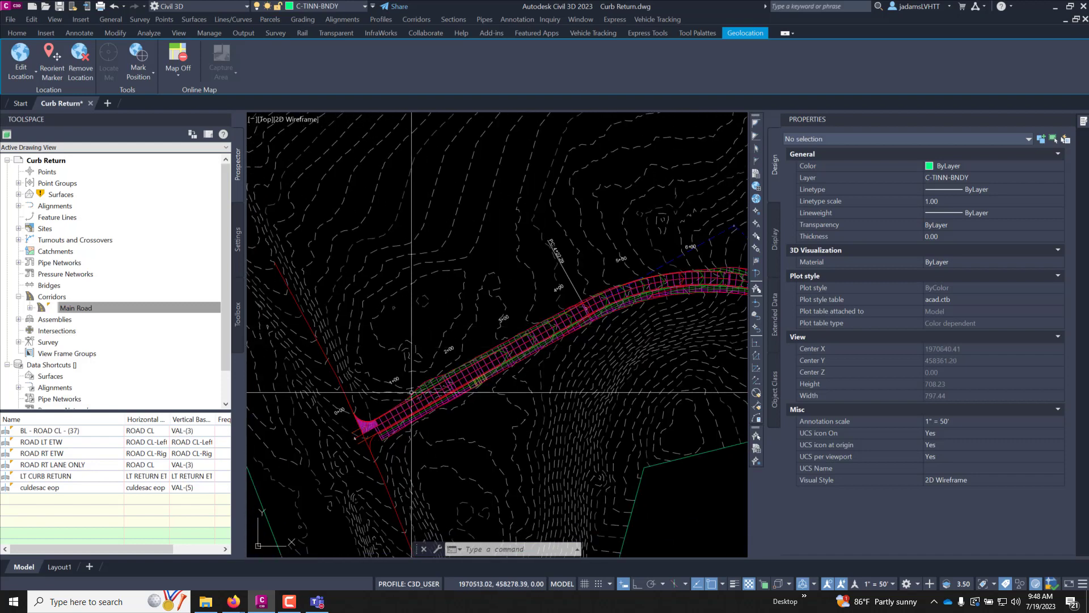
mouse_move(727, 268)
middle_down()
mouse_move(552, 314)
mouse_move(465, 313)
middle_up()
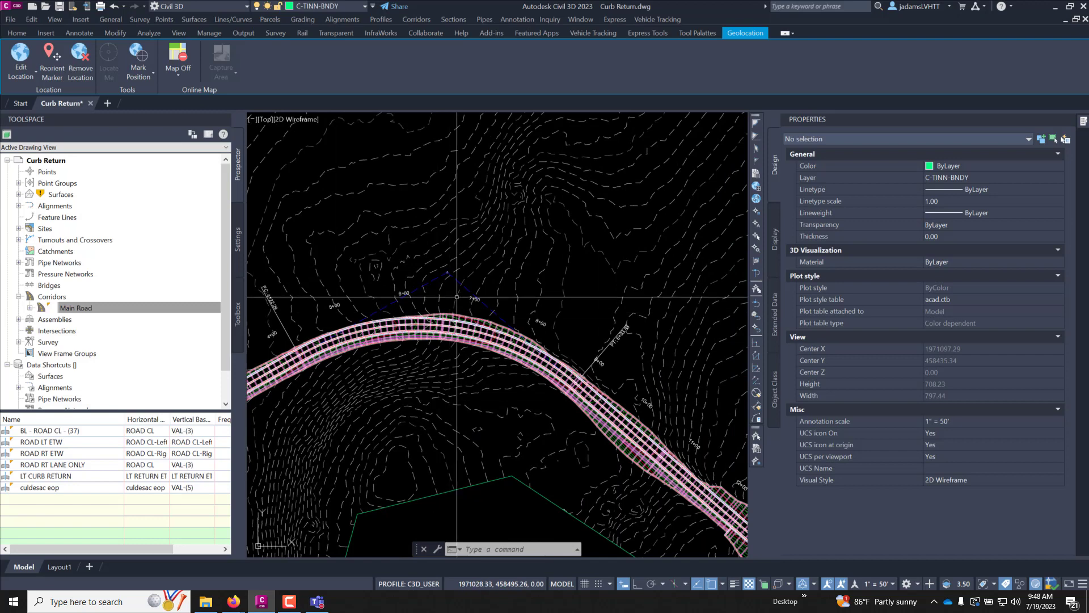
middle_drag(615, 384, 583, 361)
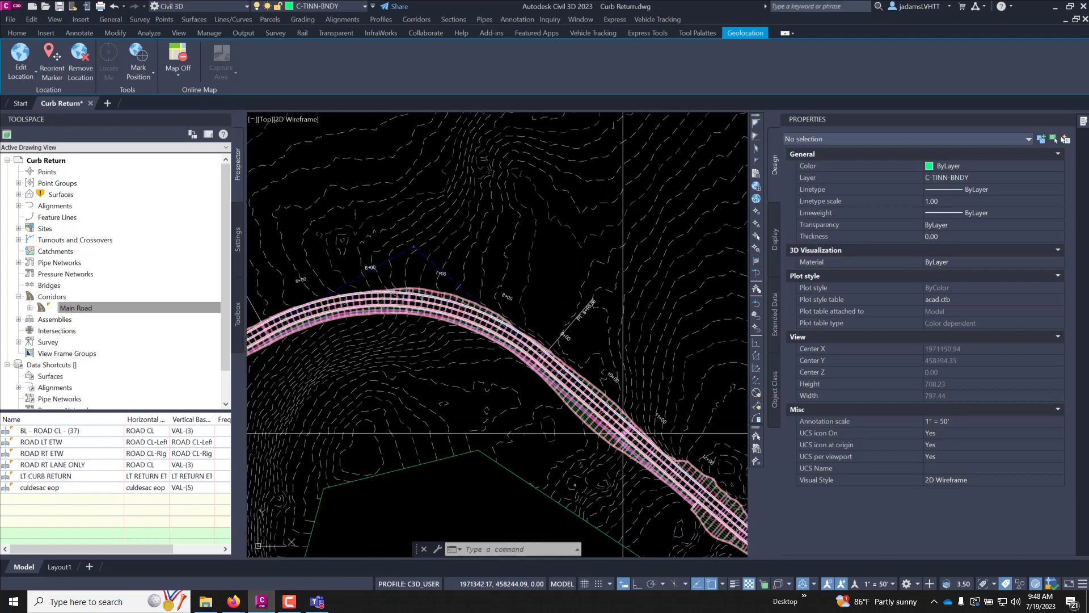
middle_drag(682, 465, 548, 356)
scroll(647, 423, up, 3)
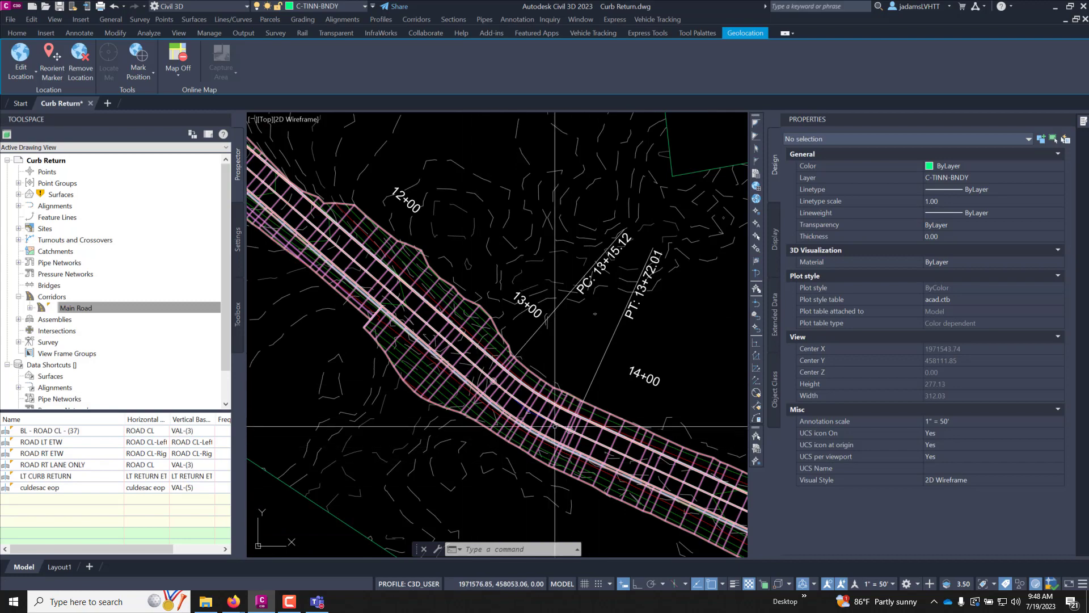
scroll(547, 308, down, 2)
scroll(547, 308, down, 3)
key(Escape)
key(Escape)
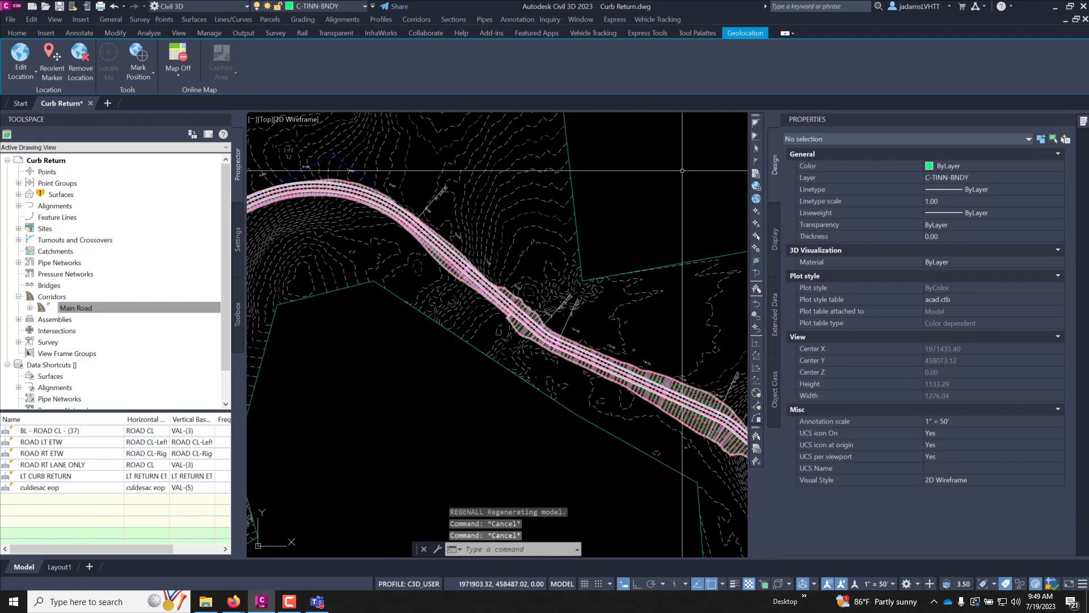
click(607, 176)
scroll(390, 348, up, 2)
scroll(390, 348, down, 4)
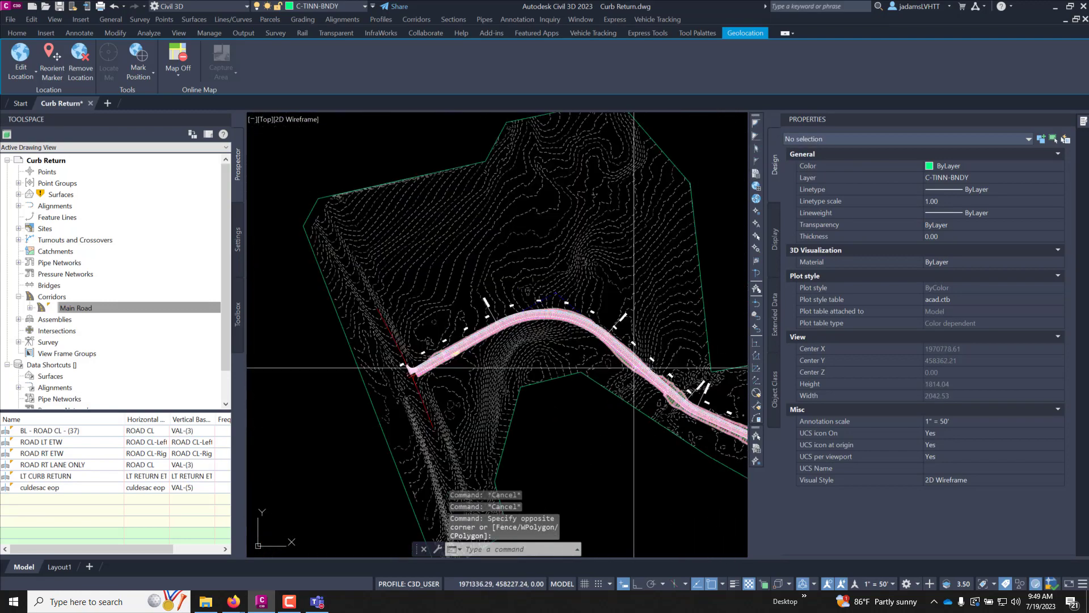
scroll(545, 278, up, 7)
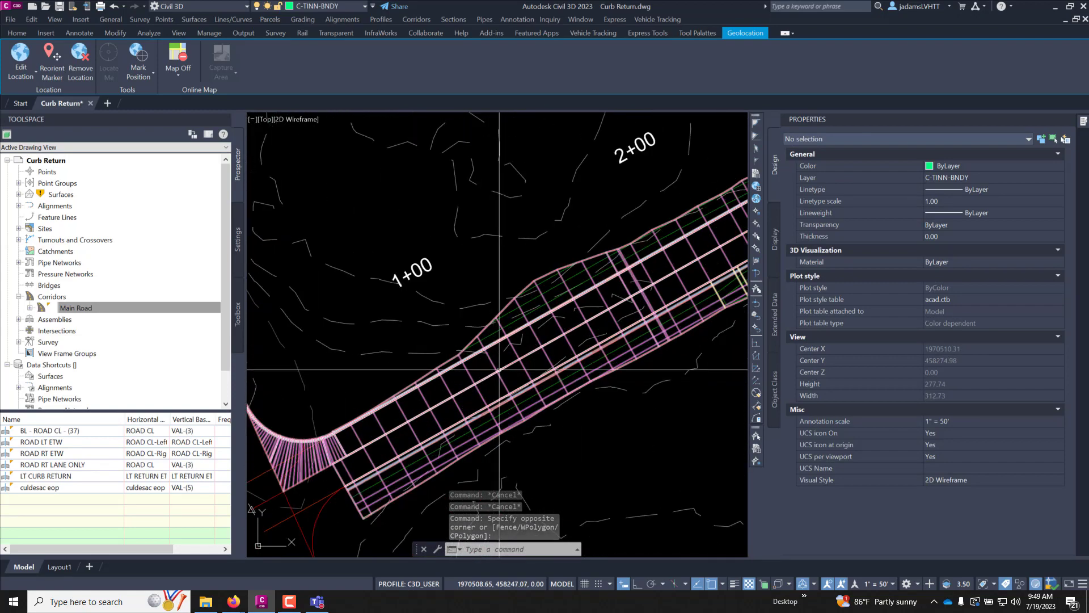
scroll(346, 418, down, 10)
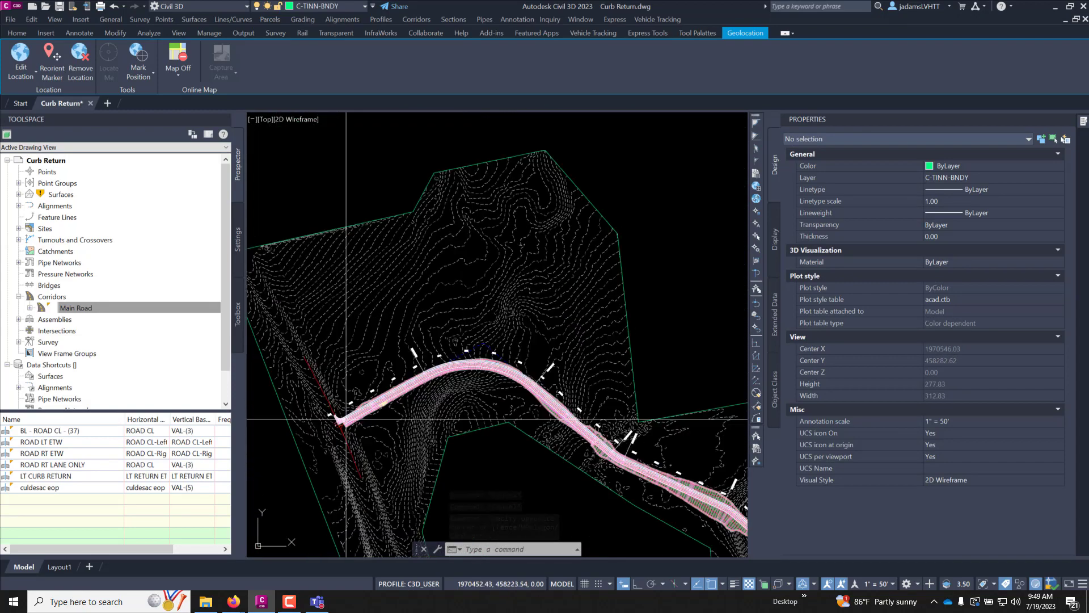
Copy the LT CURB AND DAYLINE assembly with its curb and slope link to the empty space left of the original
scroll(712, 299, up, 6)
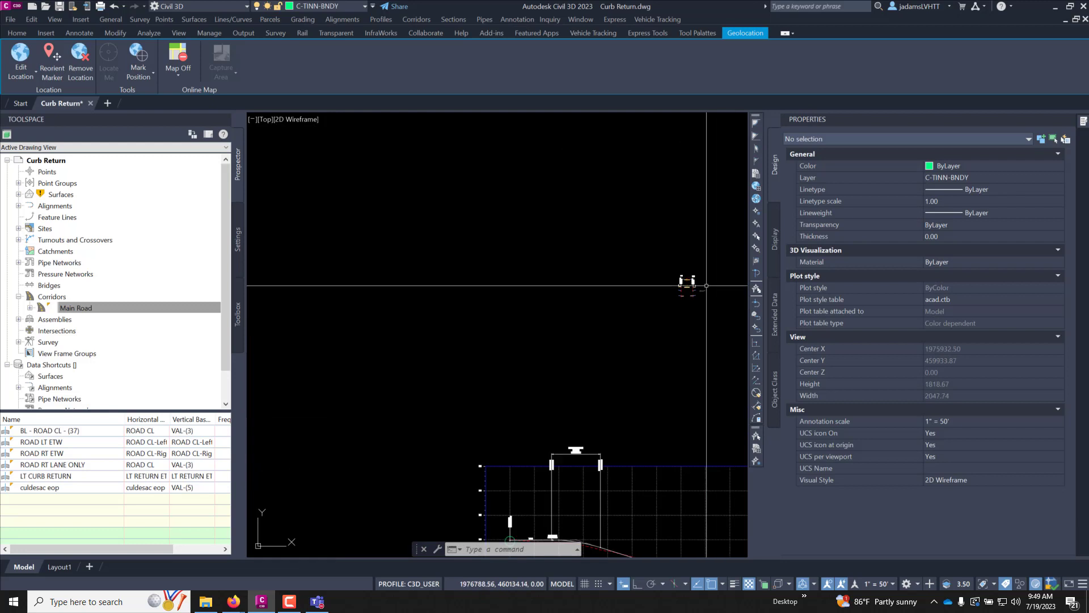
scroll(640, 290, up, 10)
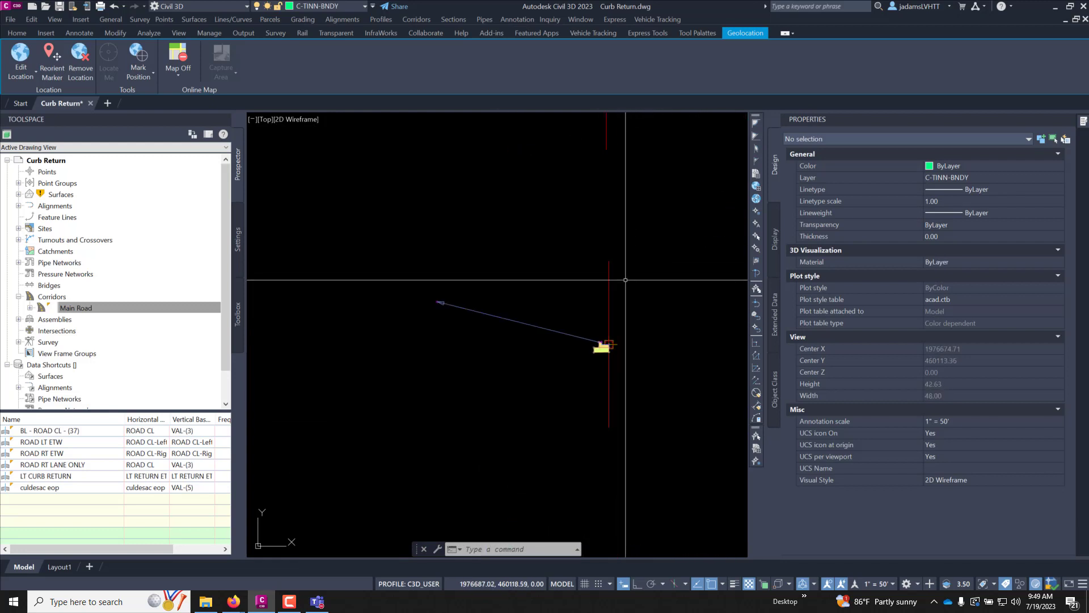
click(661, 229)
key(Escape)
click(661, 229)
click(596, 438)
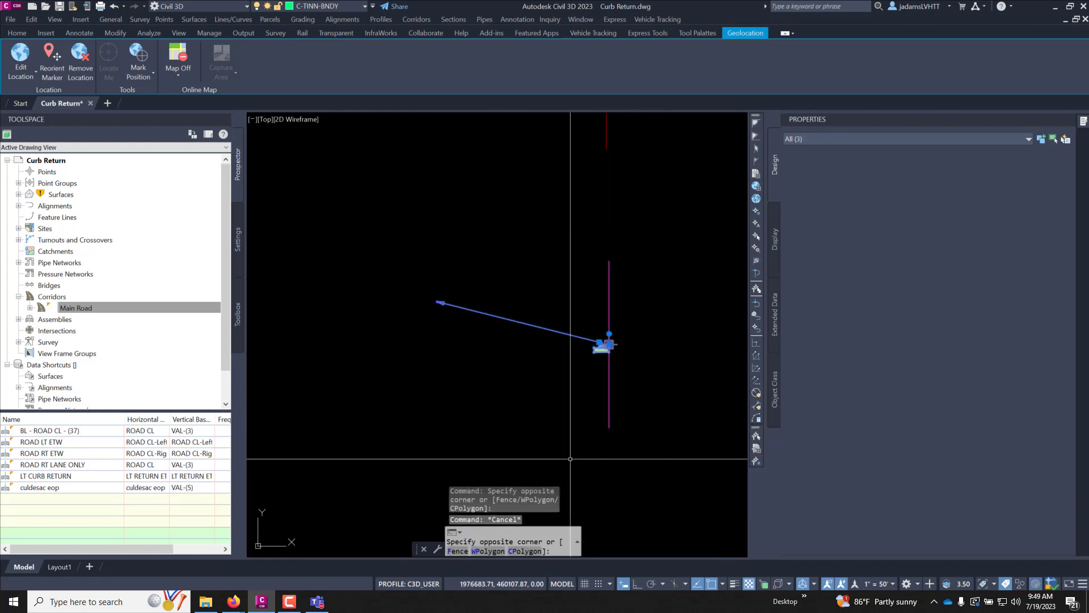
right_click(486, 379)
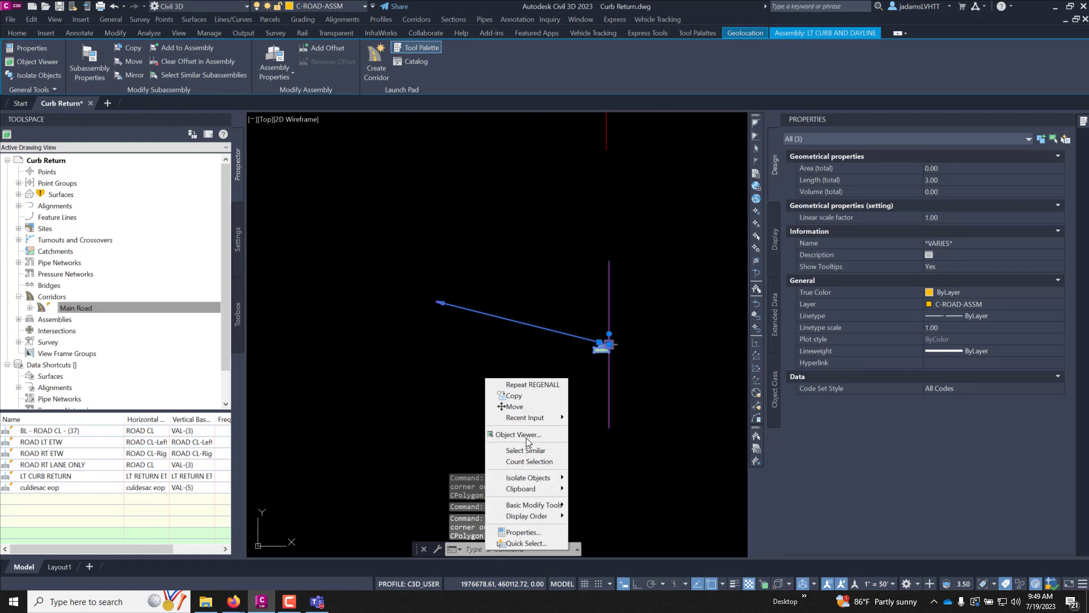
click(529, 396)
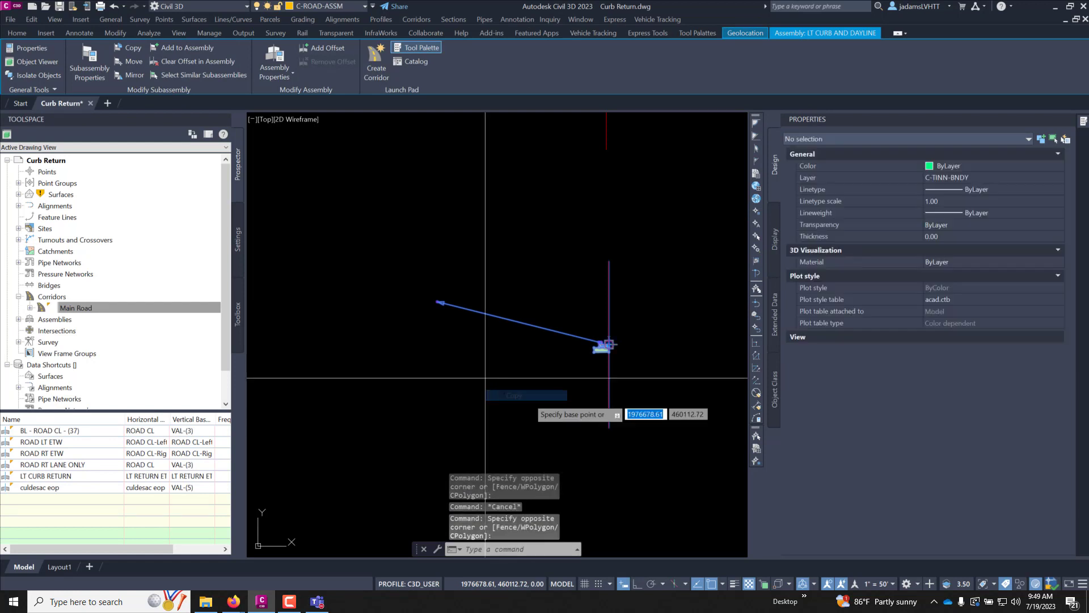
click(652, 410)
click(343, 414)
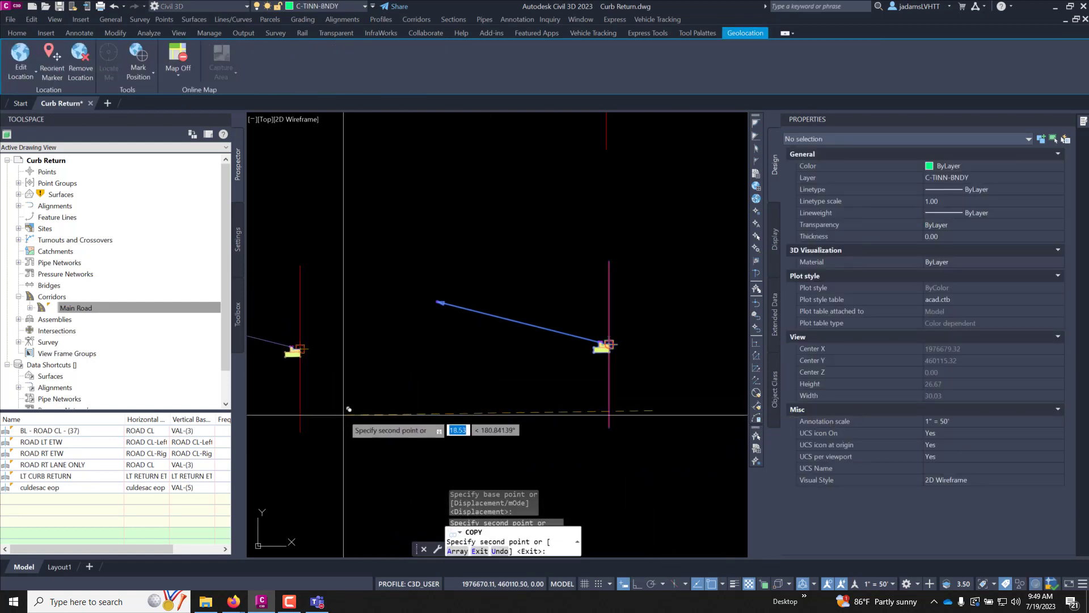
key(Escape)
Rename the copied assembly as LT CURB AND DITCH
click(319, 396)
click(286, 407)
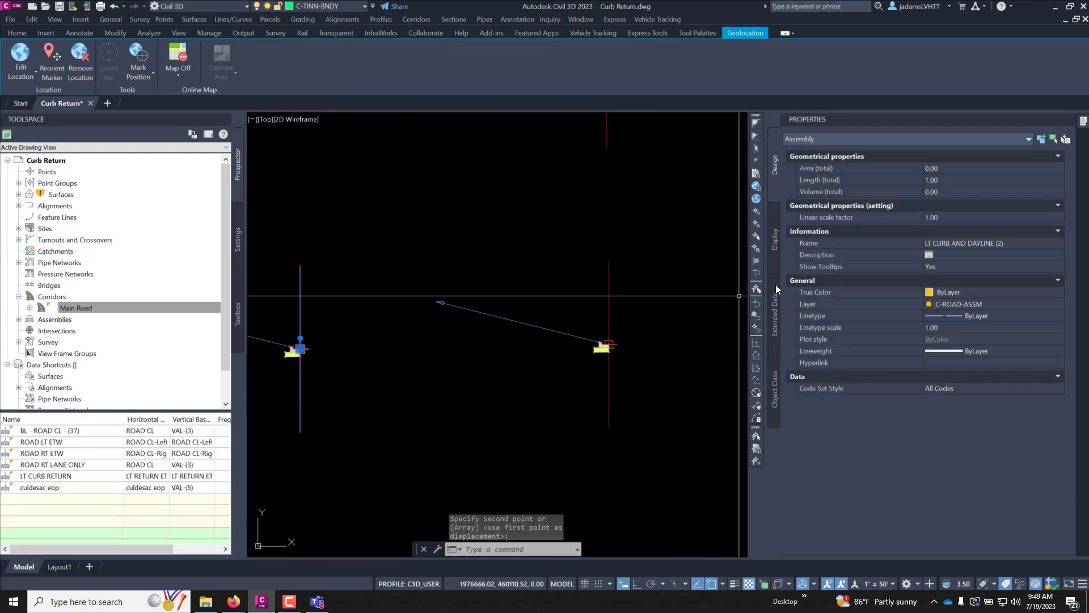
click(1013, 241)
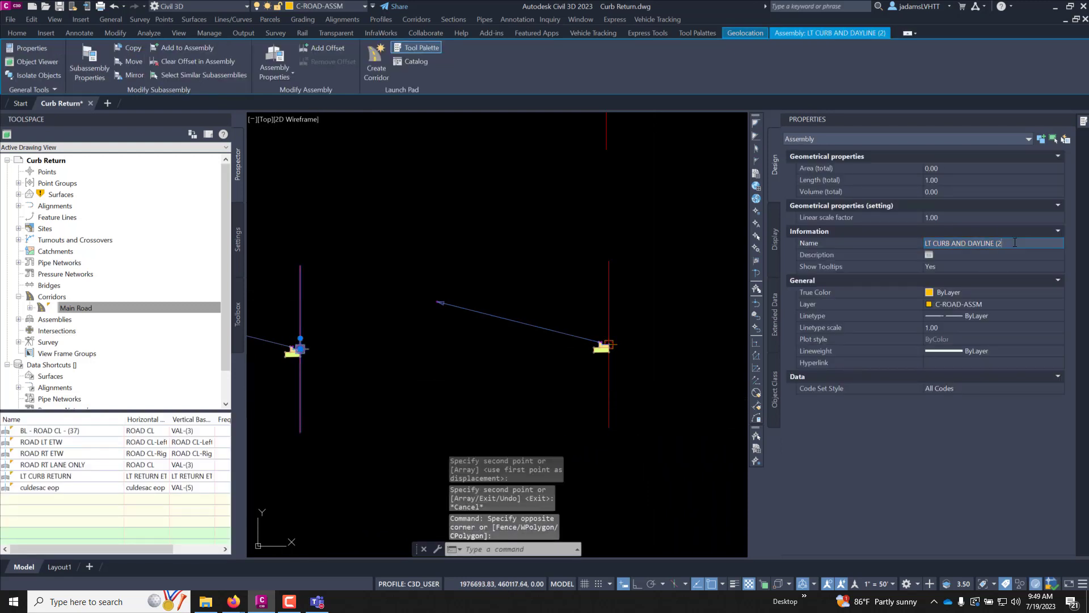
key(BackSpace)
key(BackSpace)
key(BackSpace)
key(BackSpace)
key(BackSpace)
key(BackSpace)
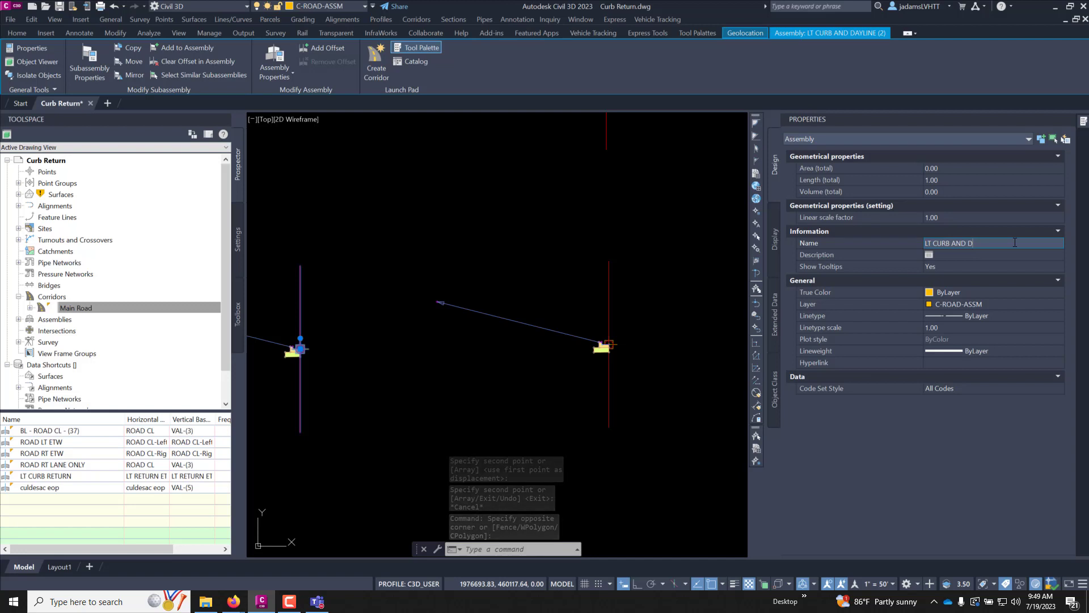
text(itch)
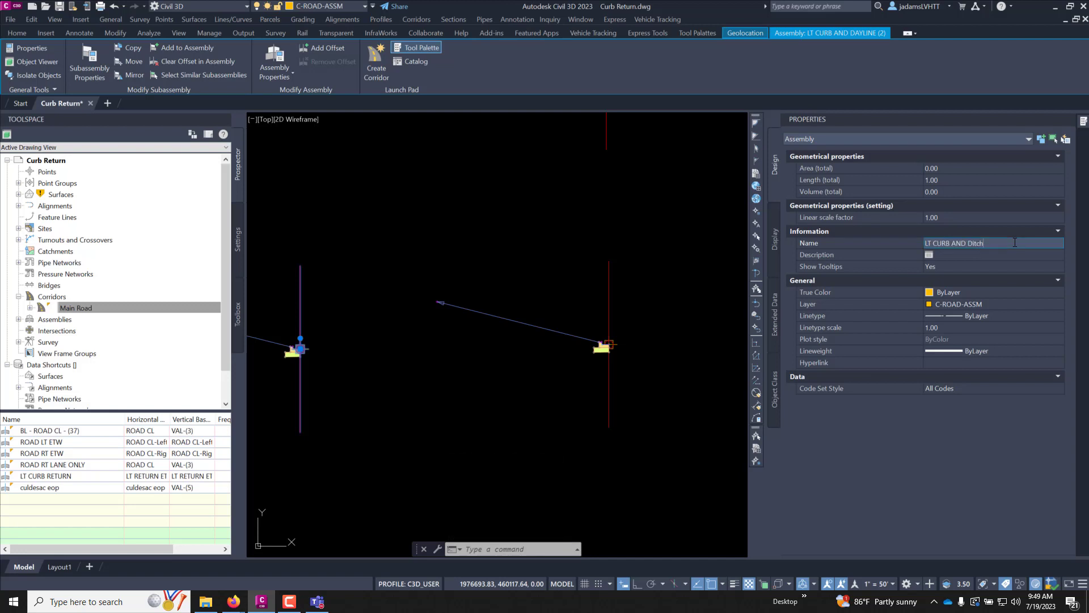
key(BackSpace)
key(BackSpace)
key(BackSpace)
key(Caps_Lock)
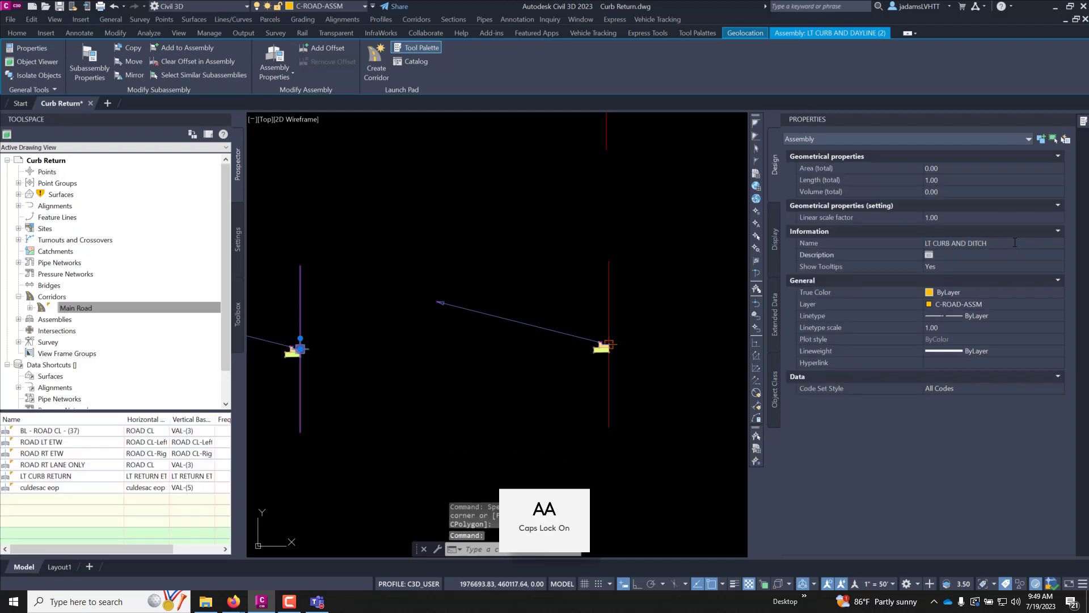
click(432, 207)
scroll(472, 207, down, 5)
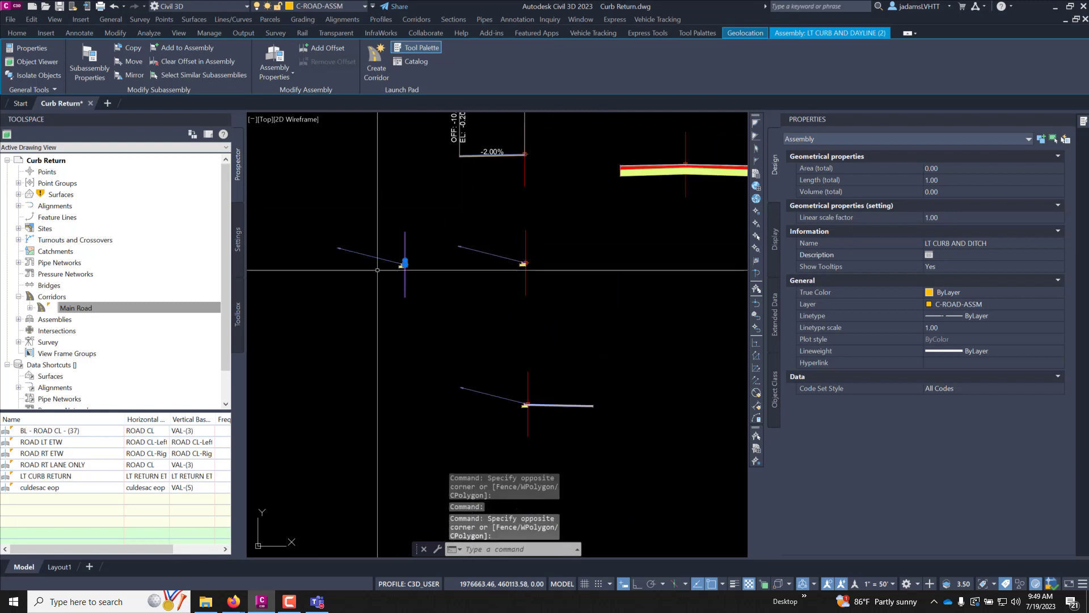
key(Escape)
key(Escape)
Delete the LinkSlopeToSurface subassembly from the LT CURB AND DITCH assembly
scroll(377, 266, up, 4)
click(392, 238)
click(340, 308)
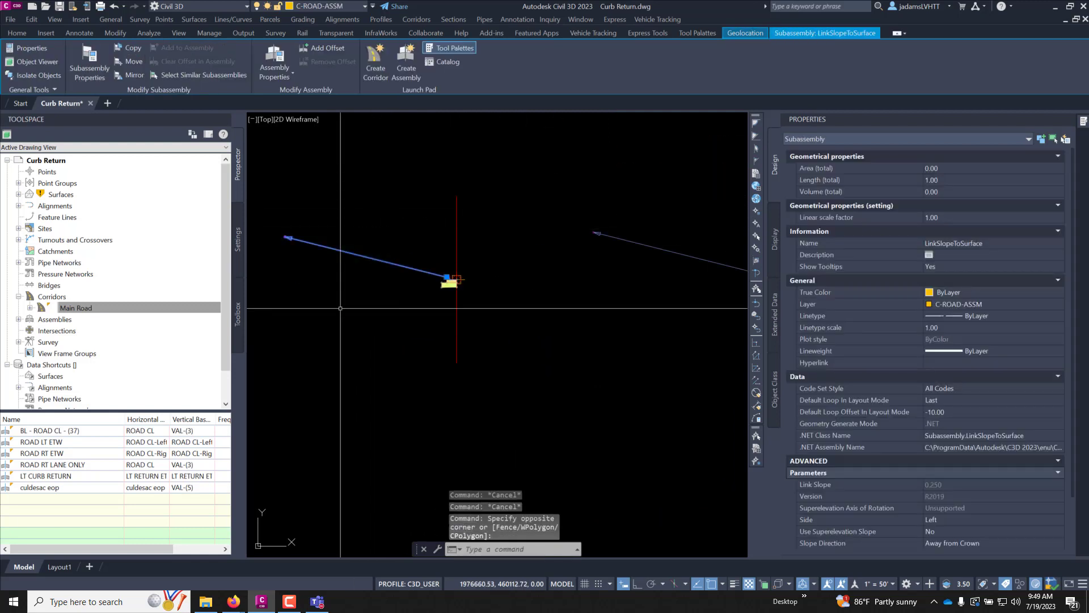
key(Delete)
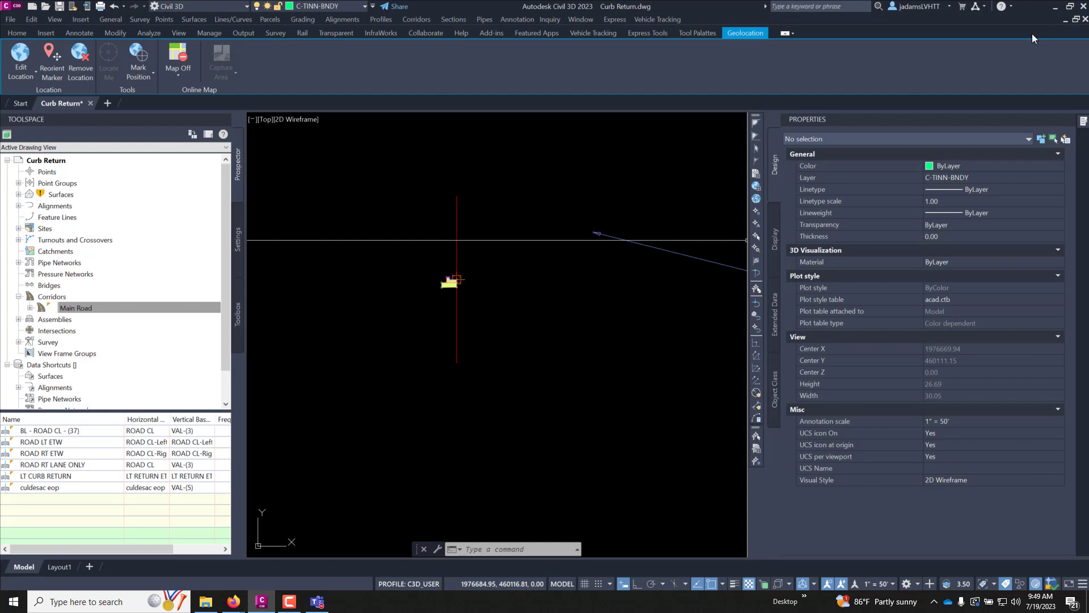
Attach a left-side LinkSlopeAndVerticalDeflection subassembly with 33% slope and -2' vertical deflection to the top back of the ditch assembly's curb
mouse_move(1084, 121)
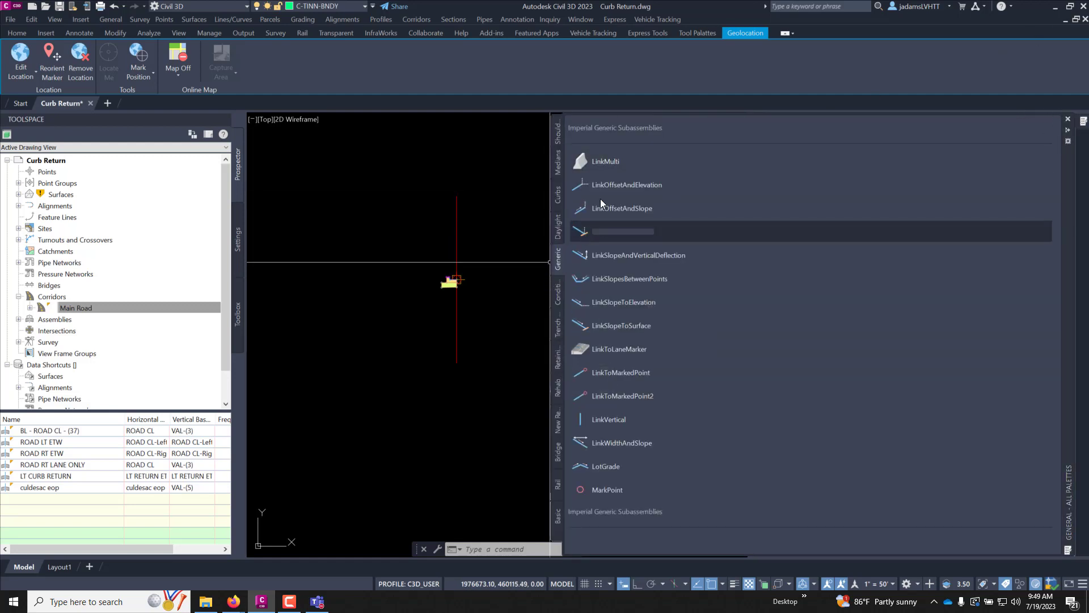
click(624, 256)
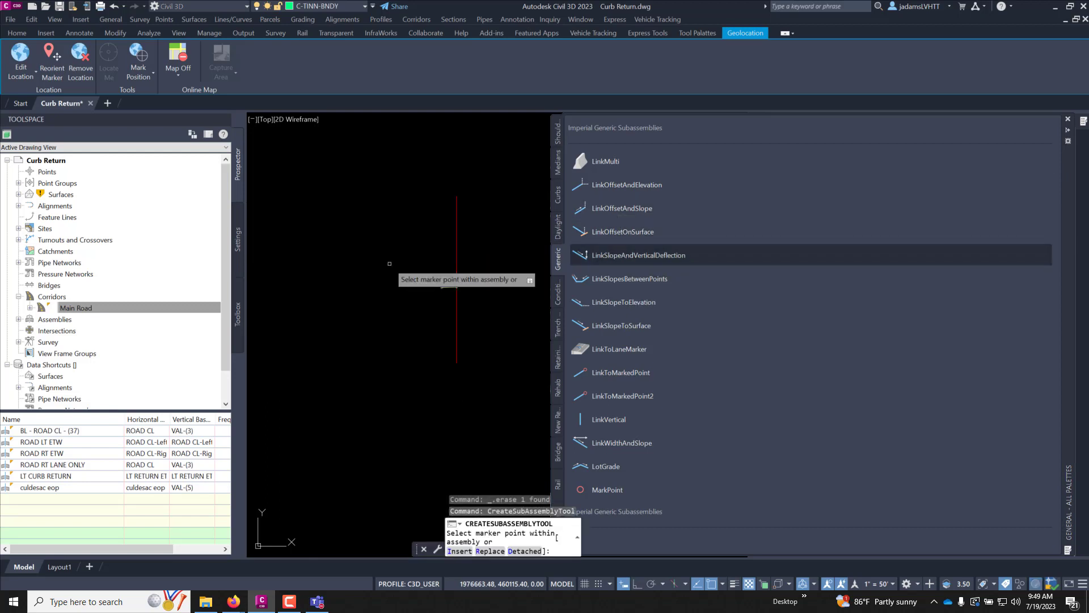
scroll(954, 482, down, 2)
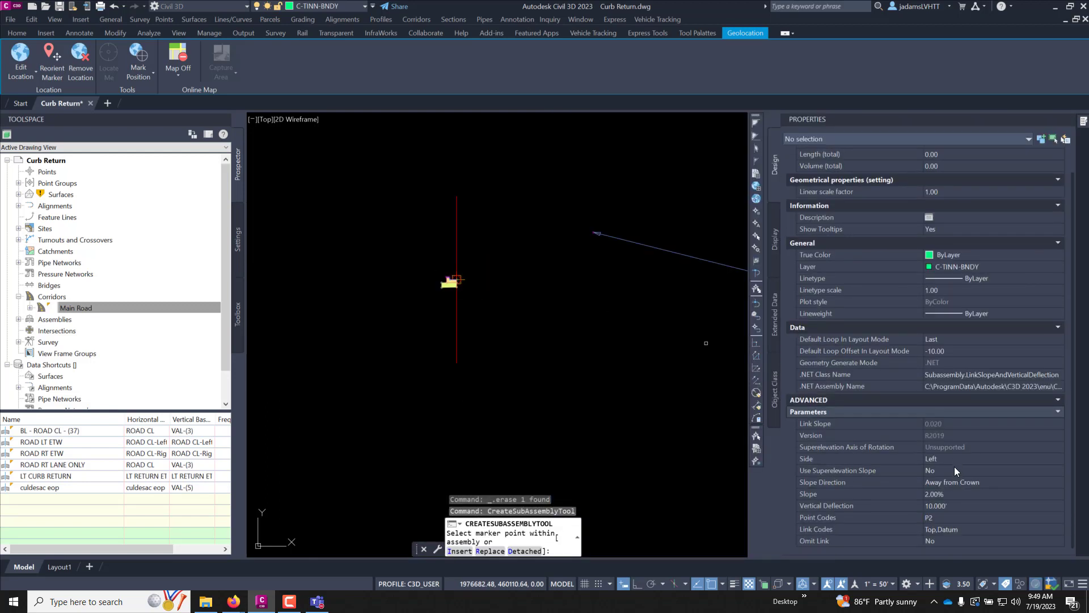
click(948, 492)
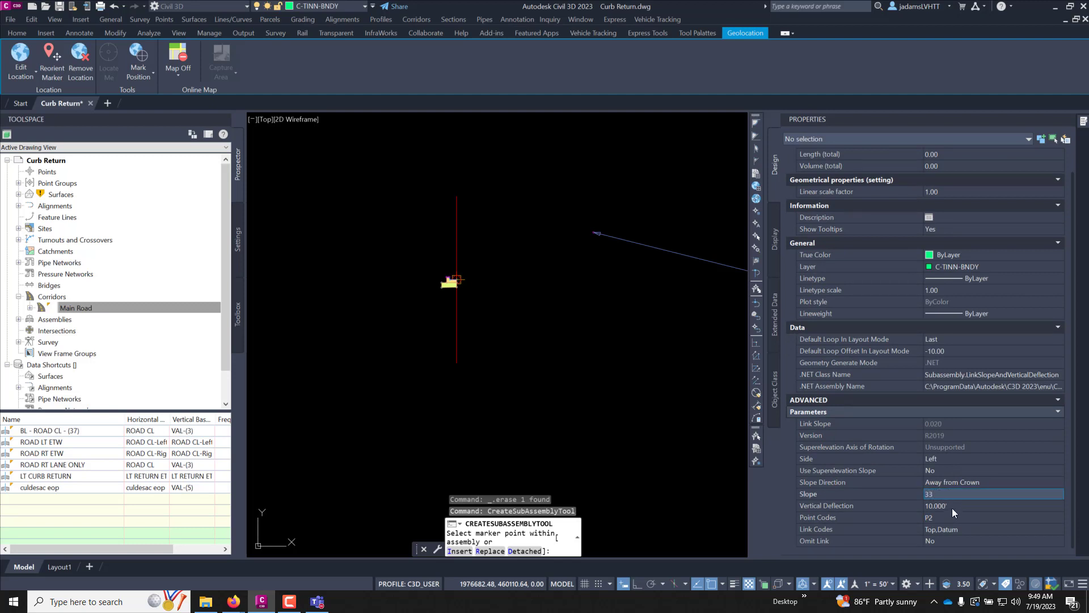
click(952, 508)
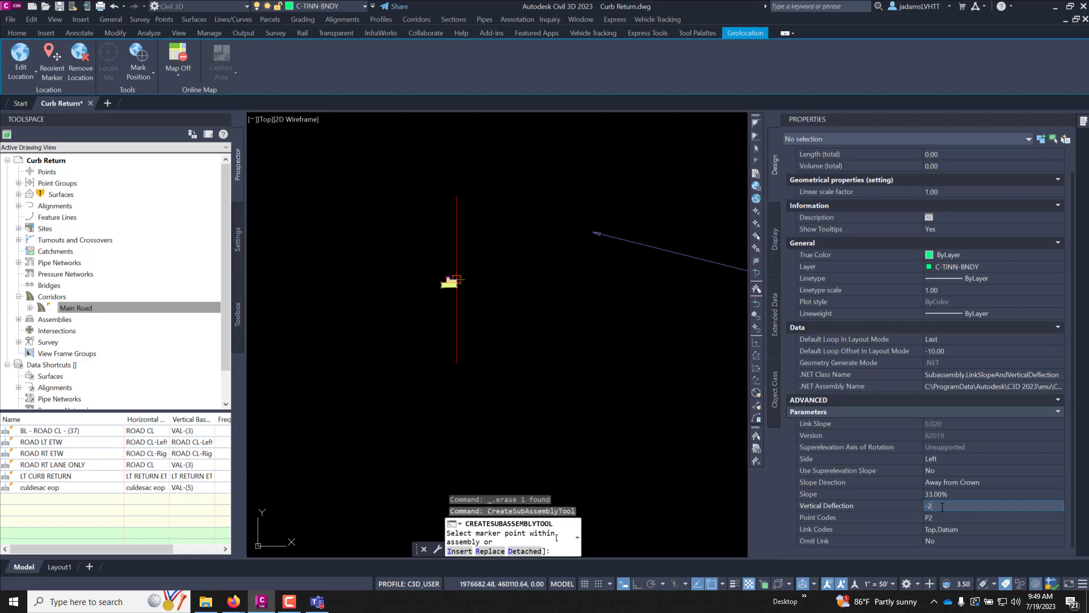
text(-2)
click(955, 494)
scroll(435, 275, up, 5)
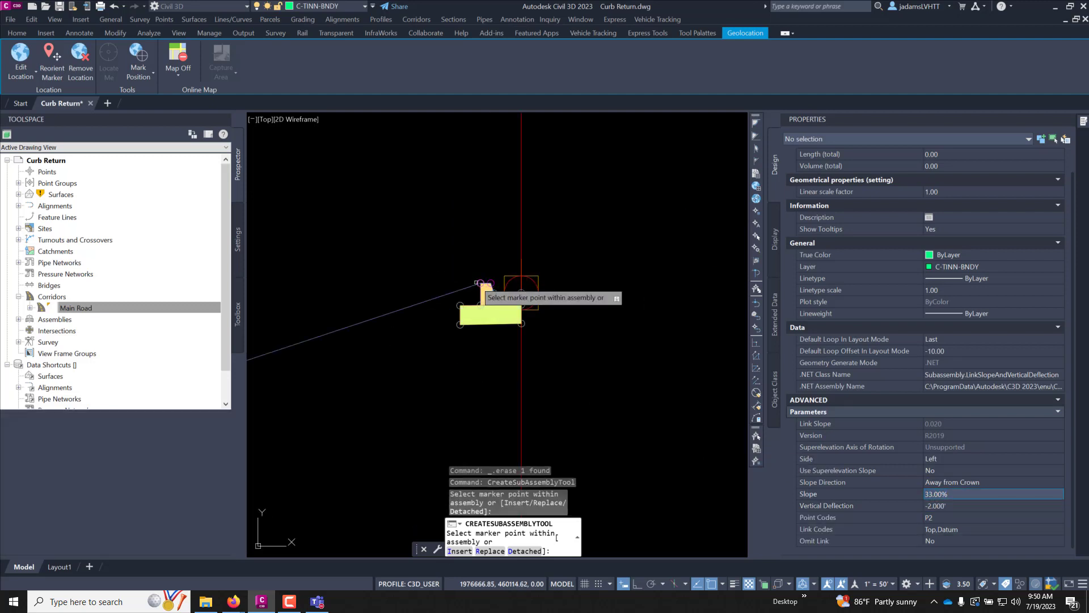
scroll(521, 292, down, 5)
key(Escape)
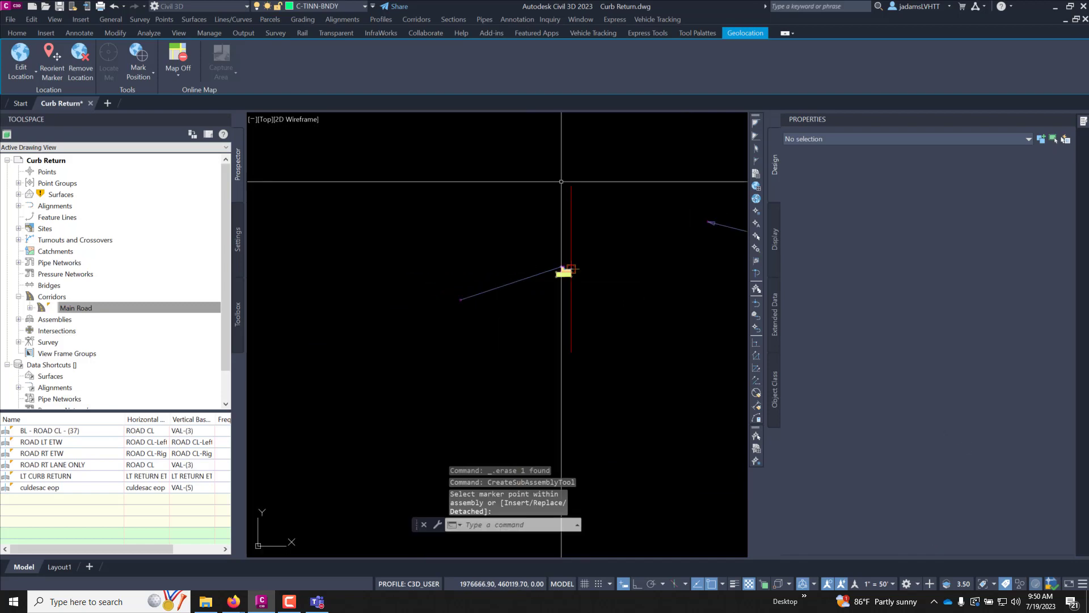
Attach a left-side LinkWidthAndSlope subassembly with 3' width and 0% slope to the outer end of the ditch assembly's 33% slope link
click(1083, 122)
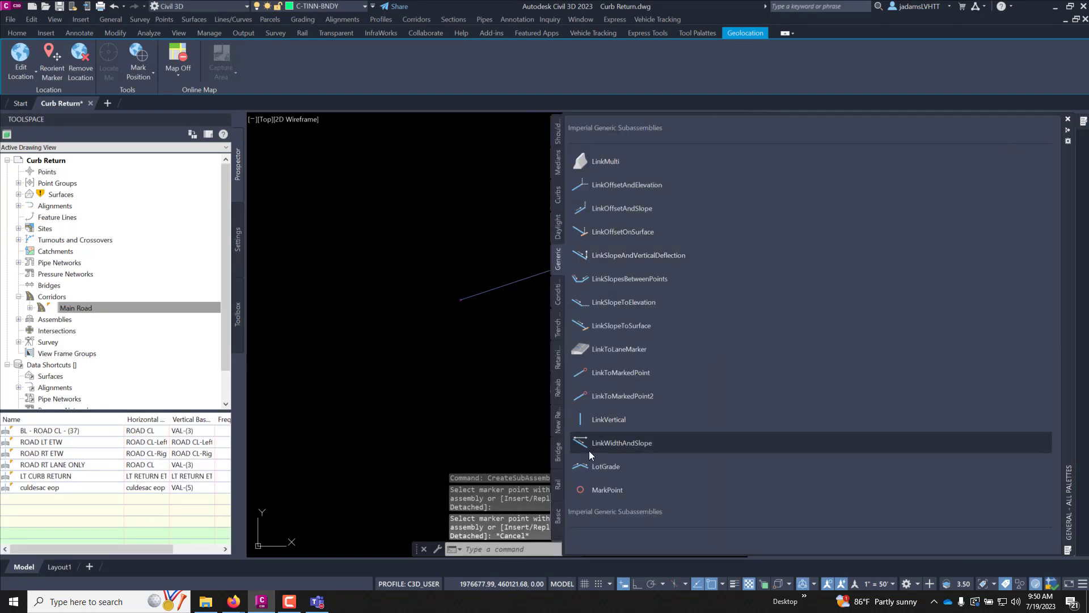
click(618, 444)
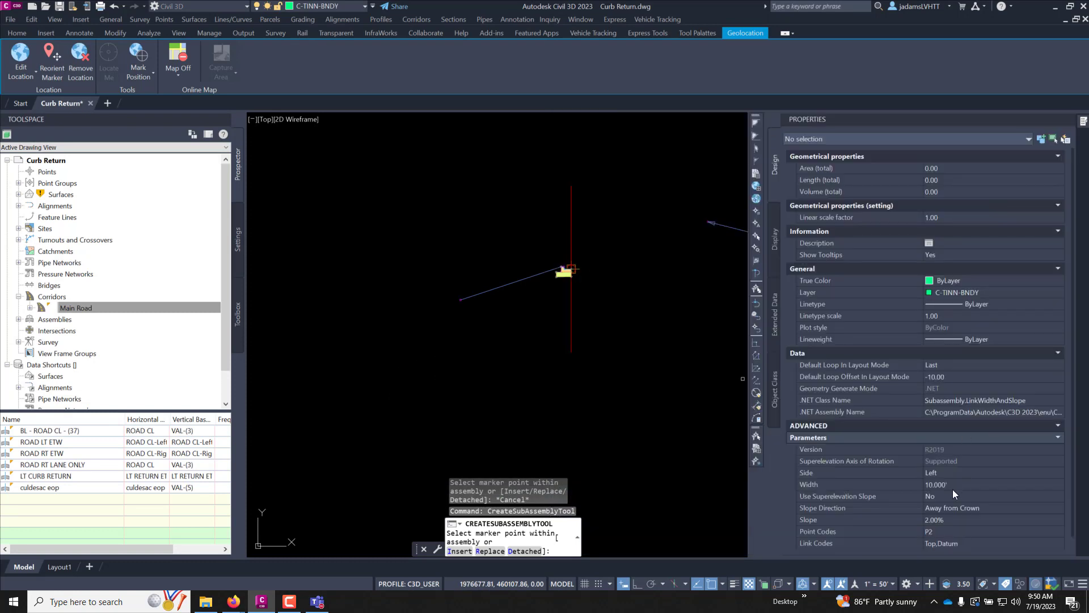
click(953, 488)
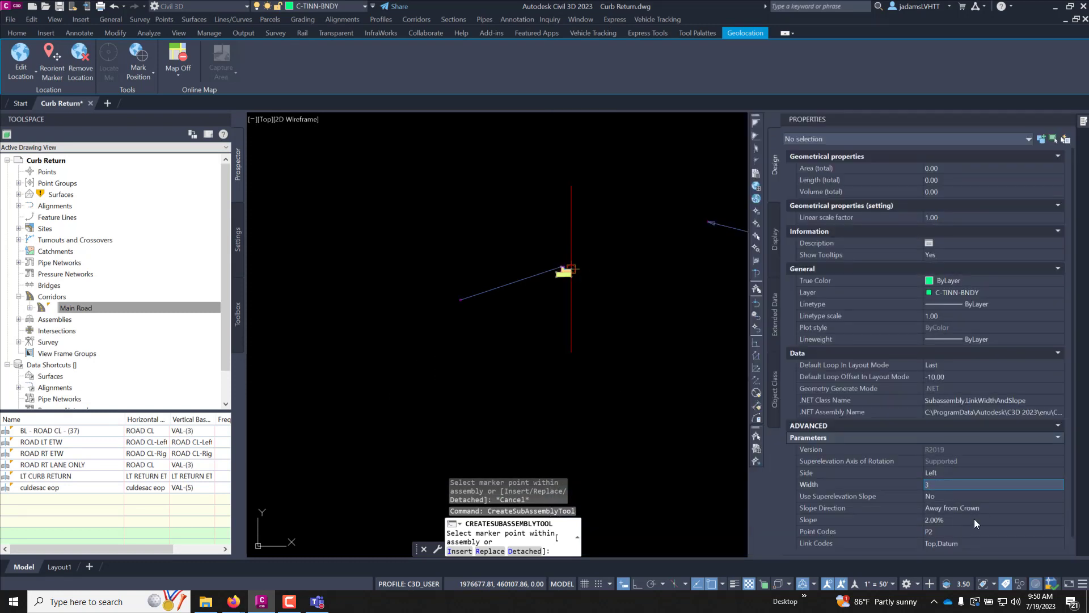
click(975, 519)
text(0)
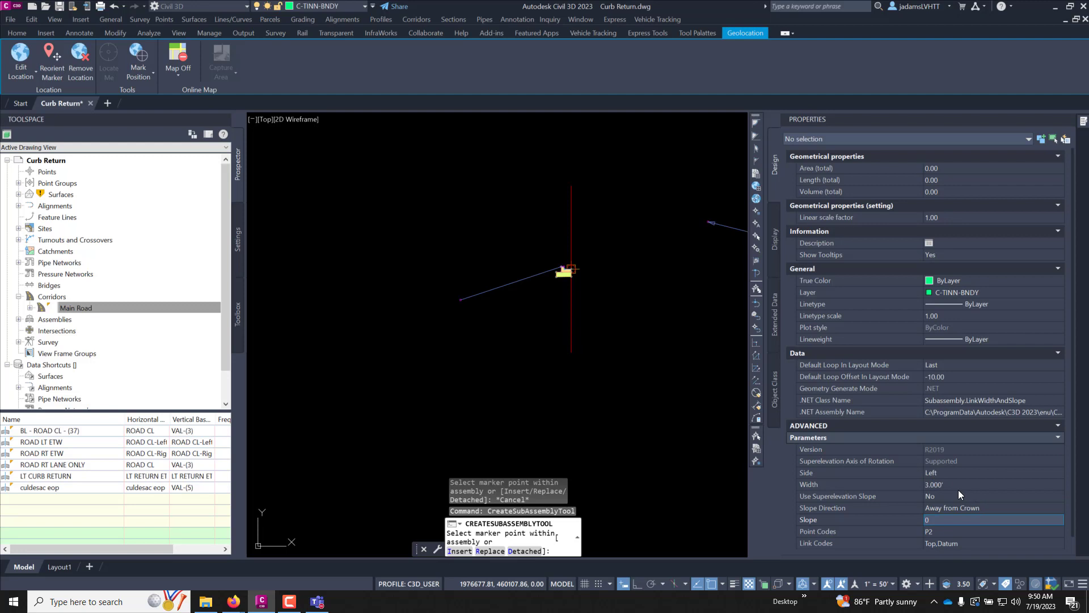
scroll(445, 294, up, 2)
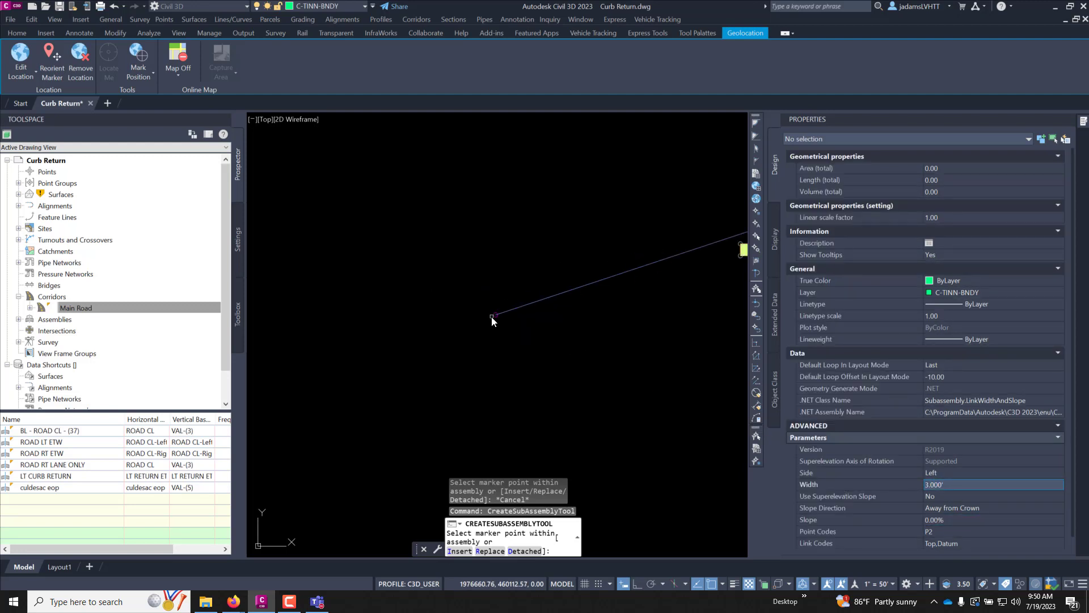
click(495, 315)
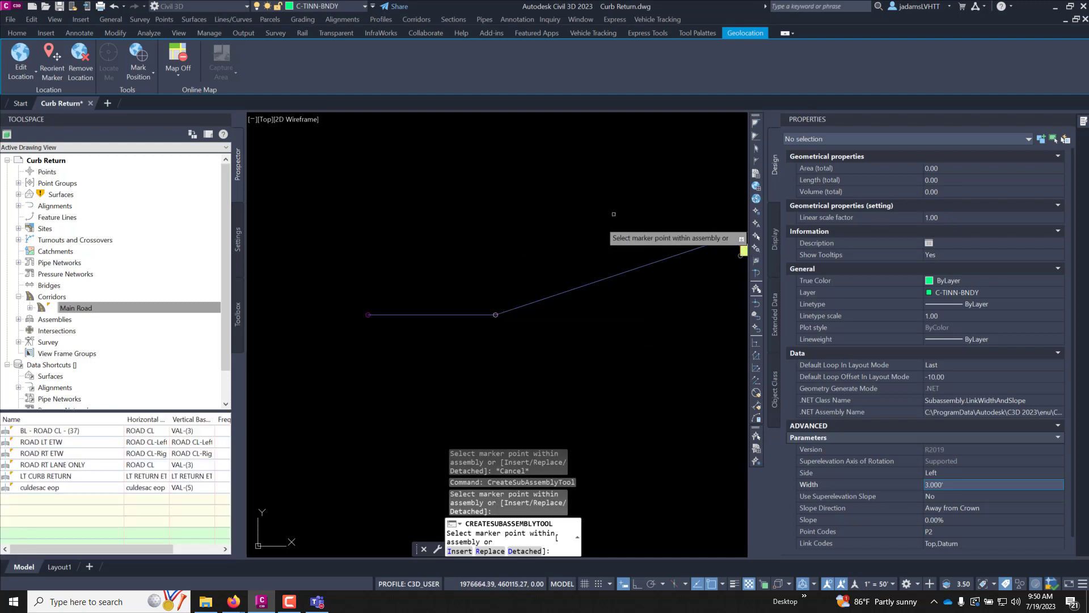
Attach a left-side LinkSlopeToSurface subassembly with 33% slope, added in Cut Only, to the outer end of the flat ditch-bottom link
key(ctrl+3)
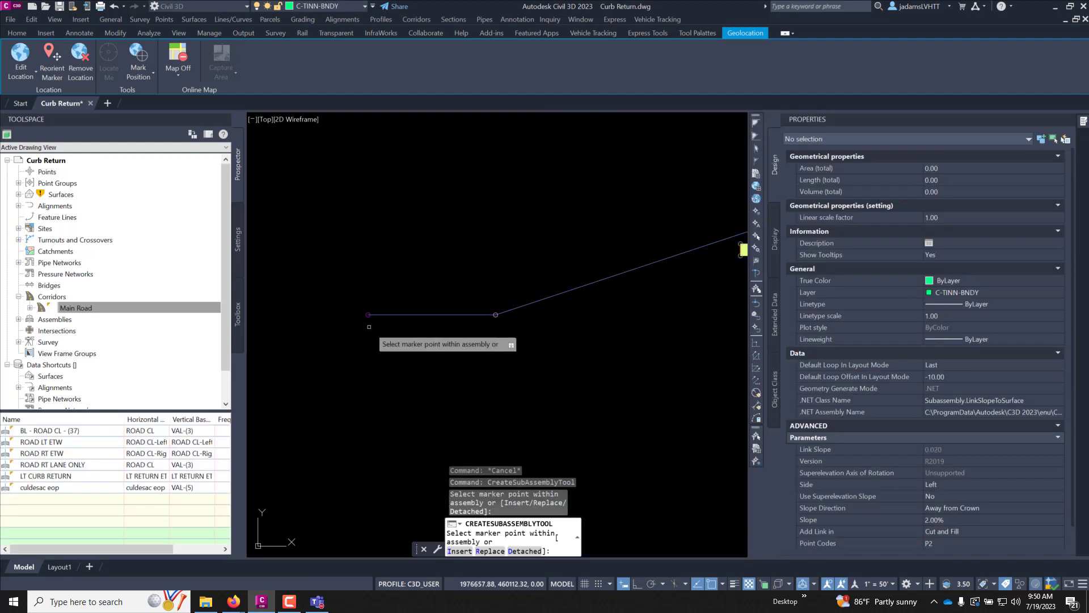
scroll(964, 495, down, 1)
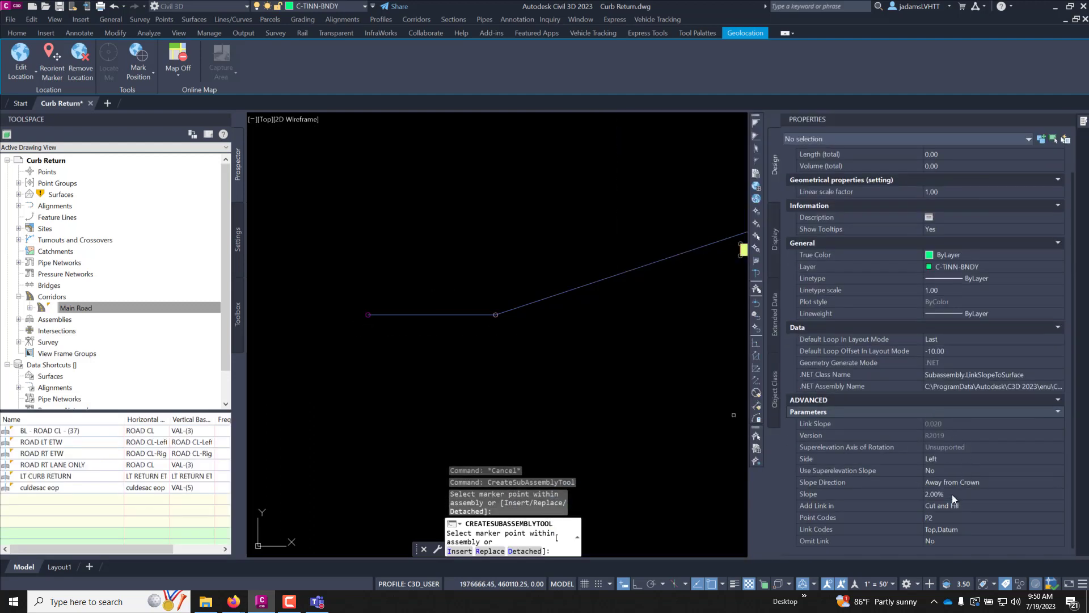
click(952, 495)
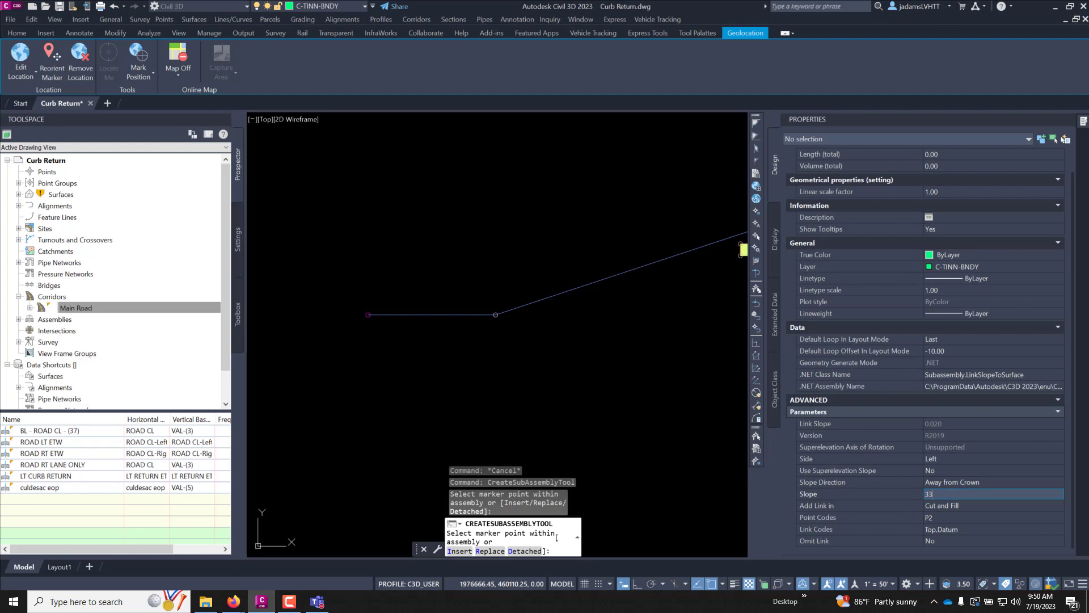
click(968, 507)
click(968, 507)
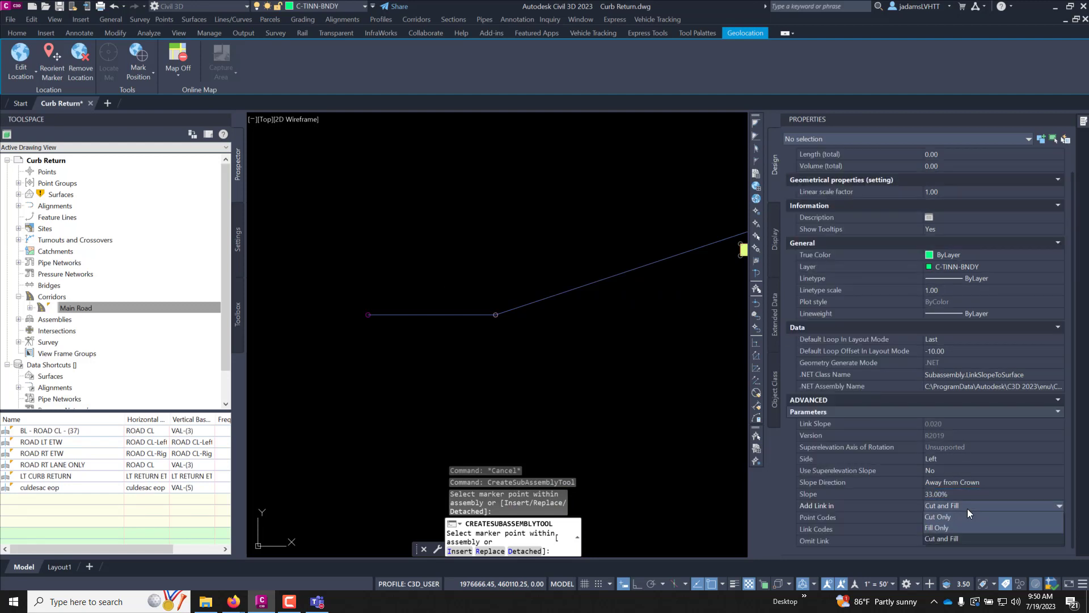
click(954, 518)
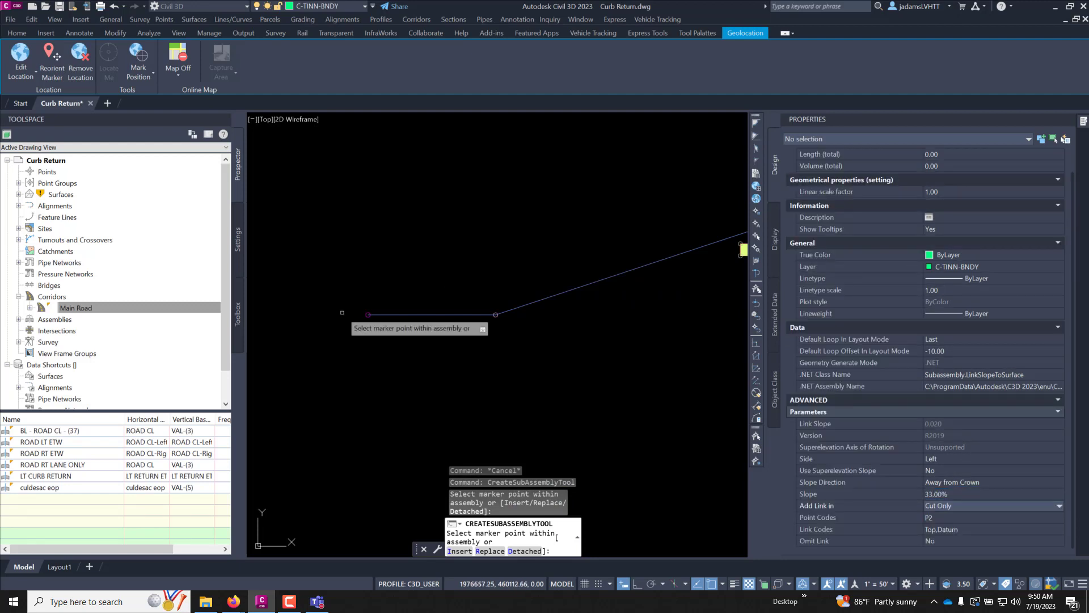
key(Escape)
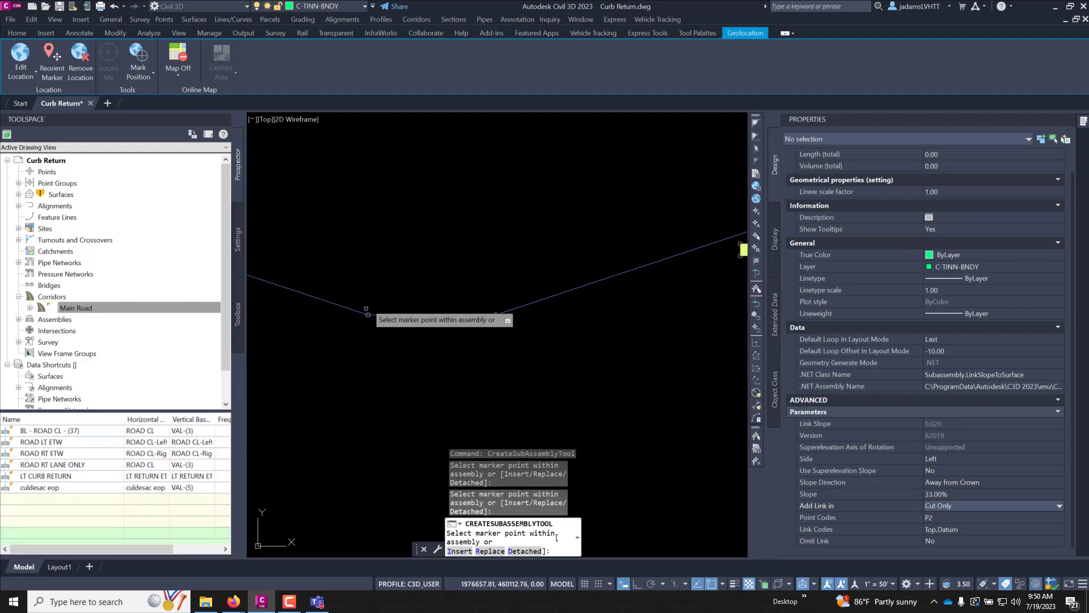
scroll(518, 276, down, 3)
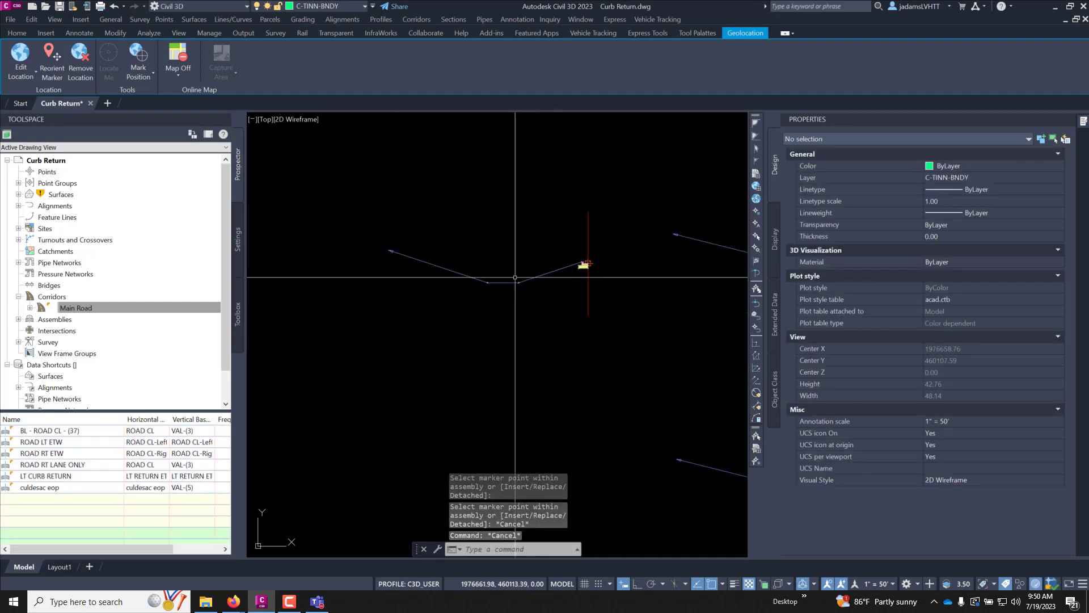
Change the assembly of the Main Road corridor's ROAD LT ETW region to LT CURB AND DITCH in the region properties
scroll(606, 286, down, 10)
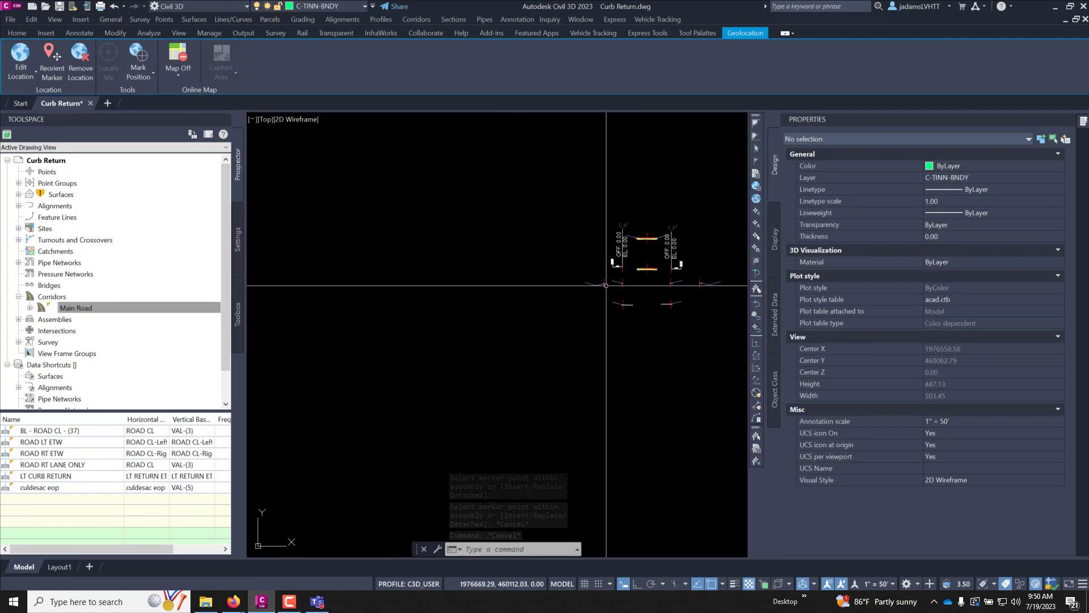
middle_drag(448, 309, 508, 302)
scroll(510, 360, up, 15)
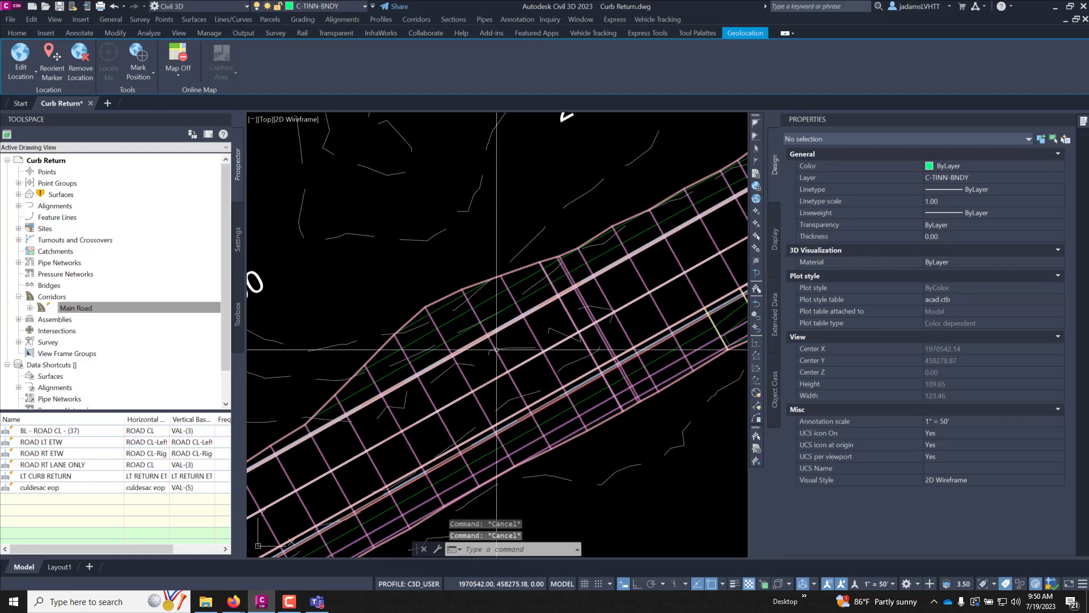
click(492, 347)
right_click(494, 348)
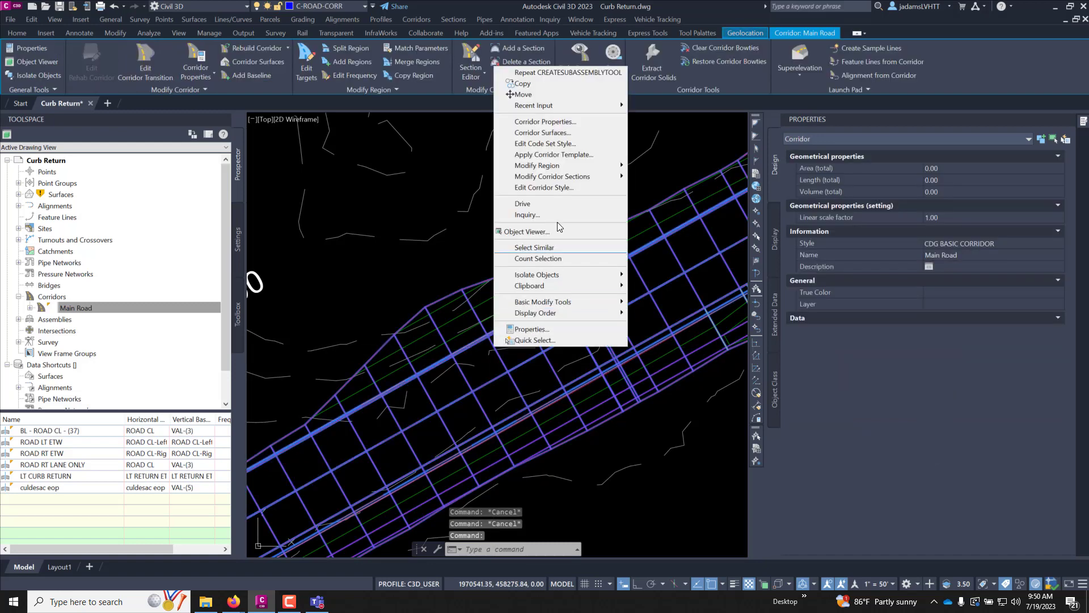
mouse_move(596, 165)
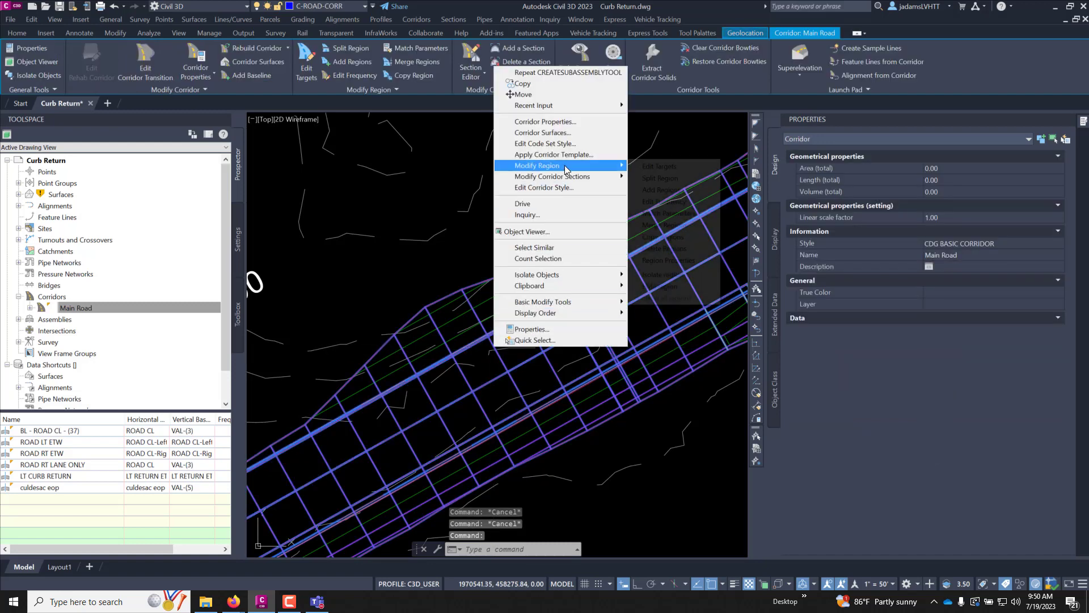
click(666, 262)
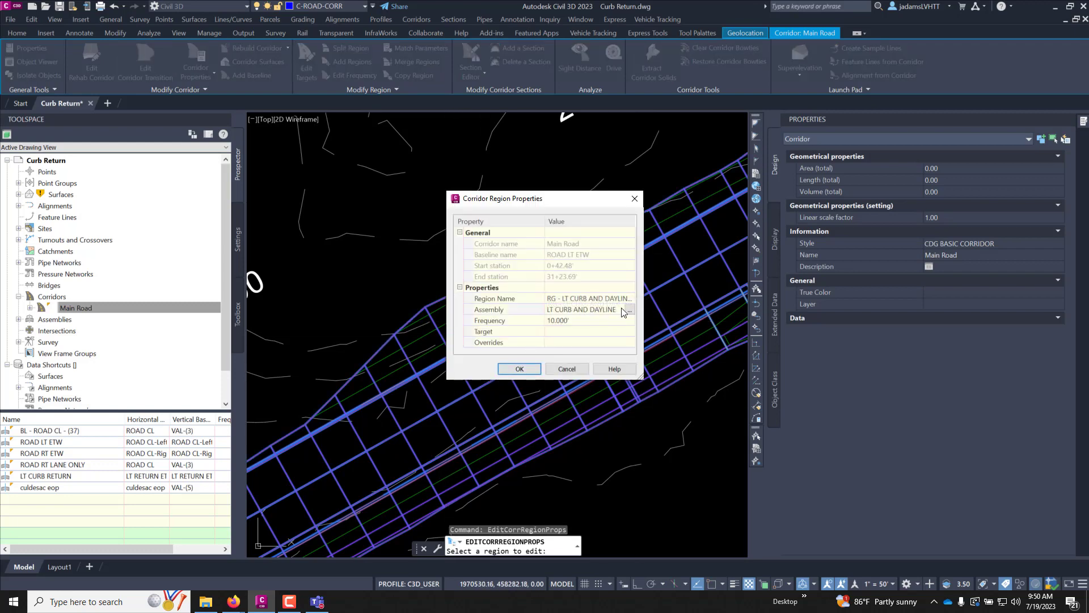
click(629, 309)
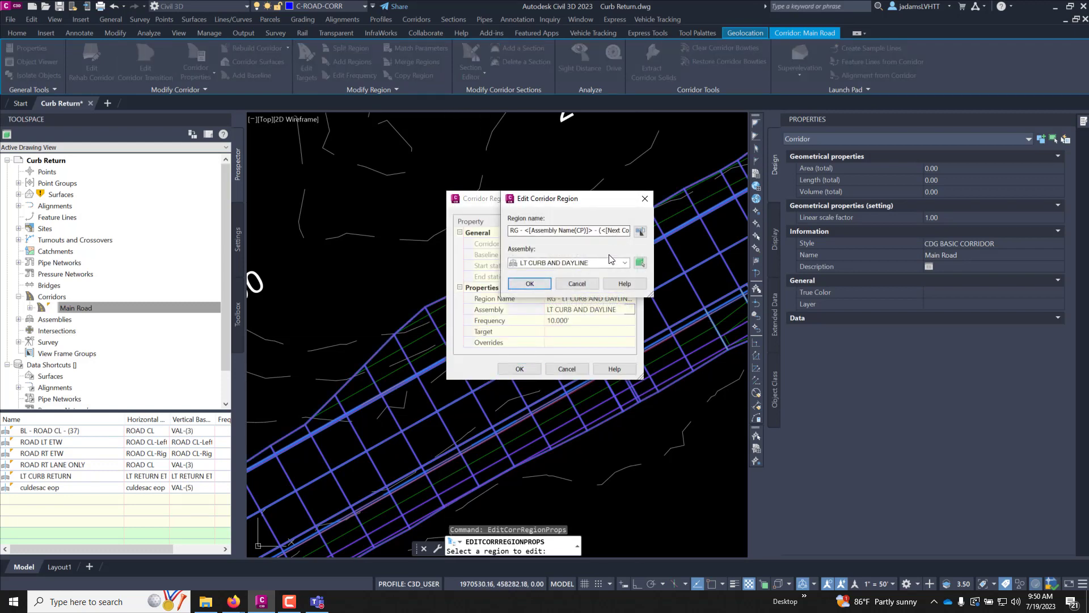
click(624, 263)
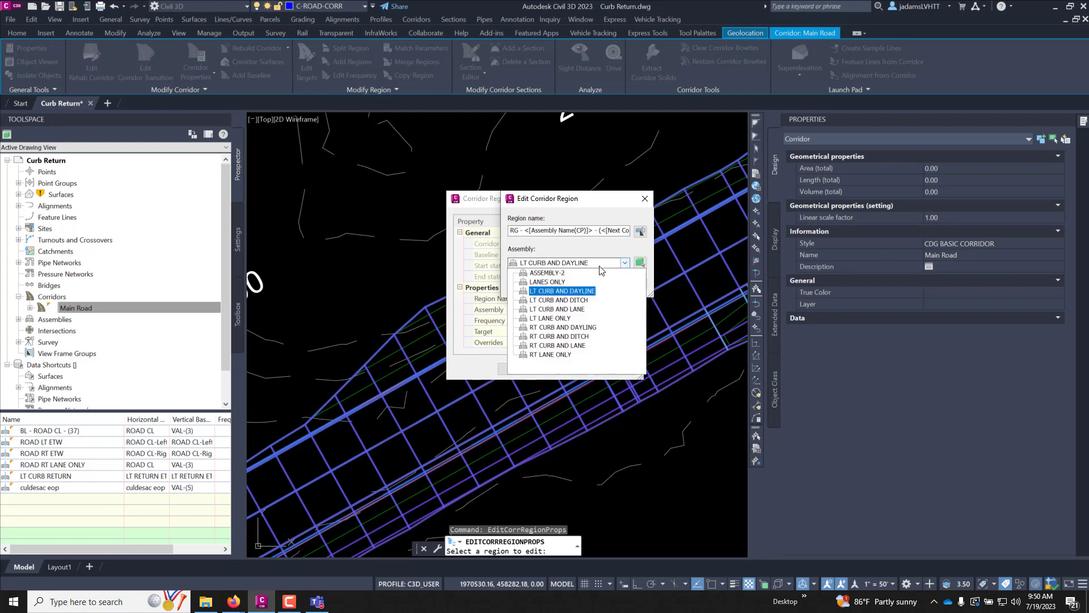
click(583, 301)
click(522, 283)
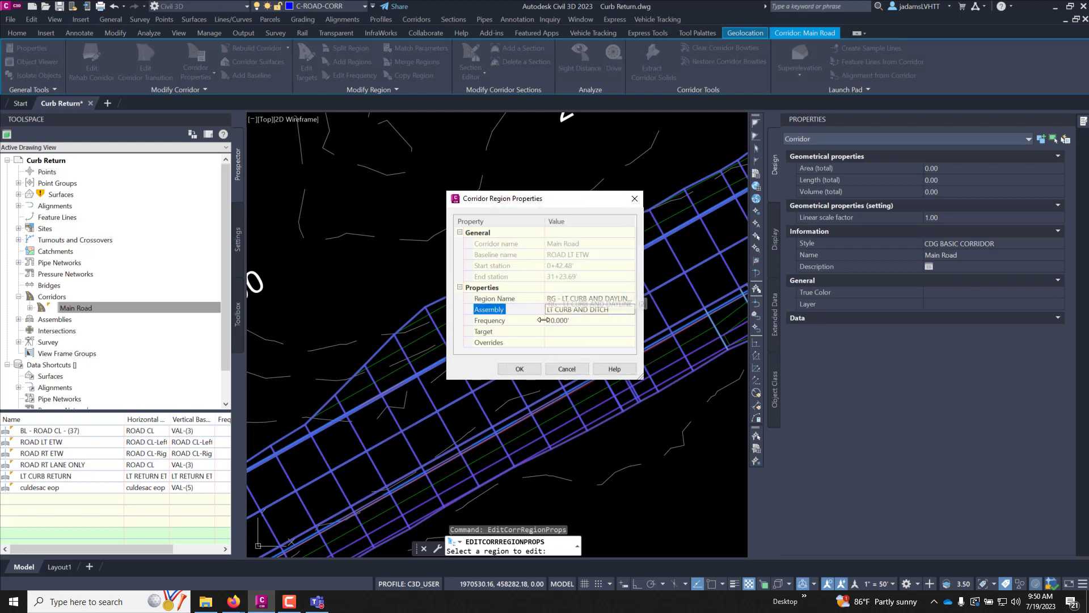
Accept the ditch region's target mapping as set and apply the region changes to the Main Road corridor
click(629, 333)
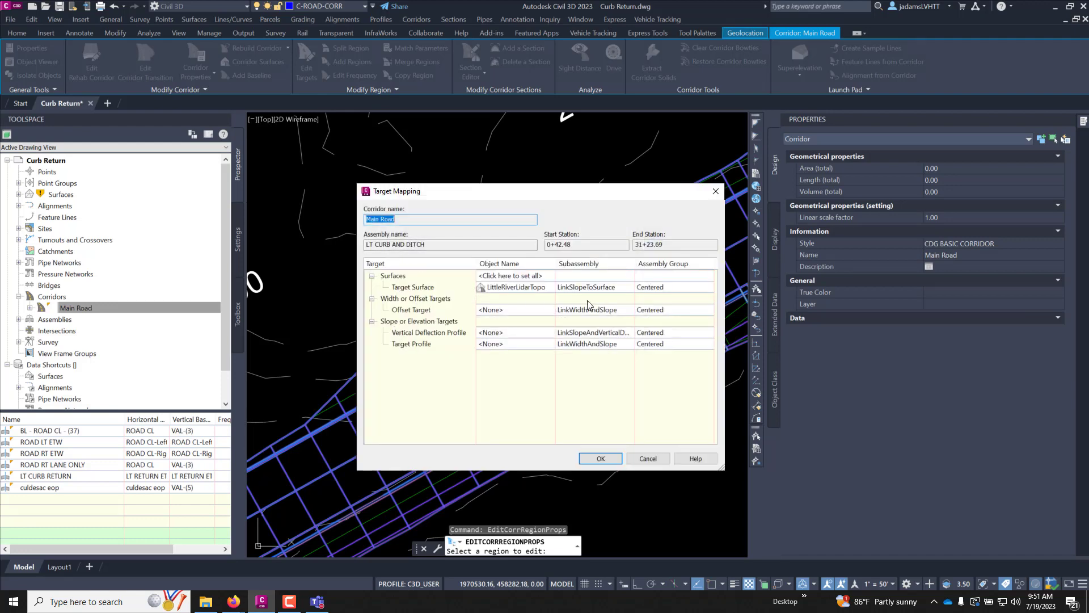
click(596, 459)
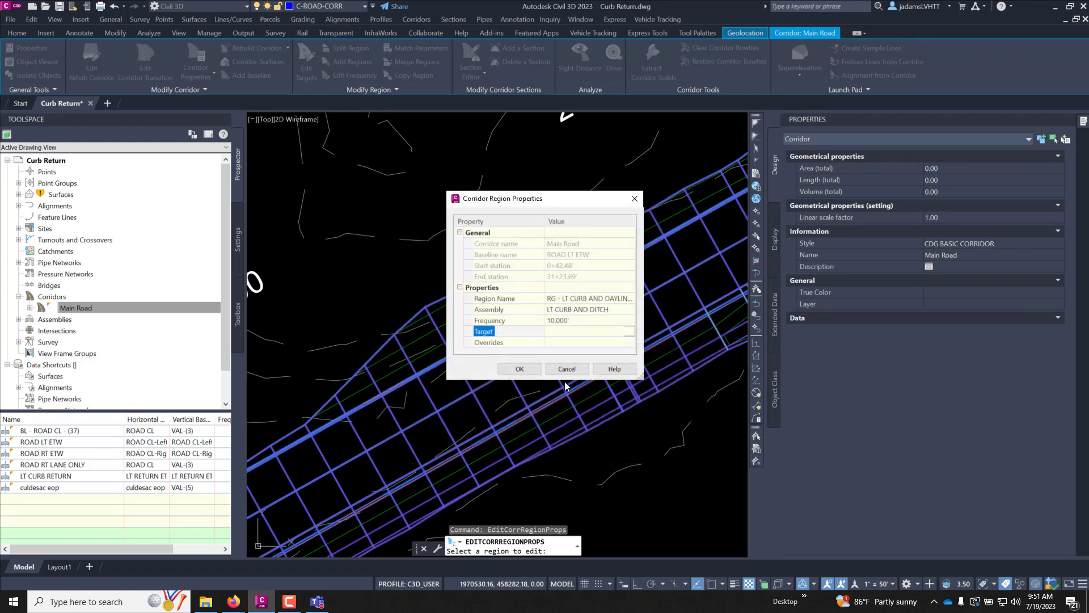
click(516, 368)
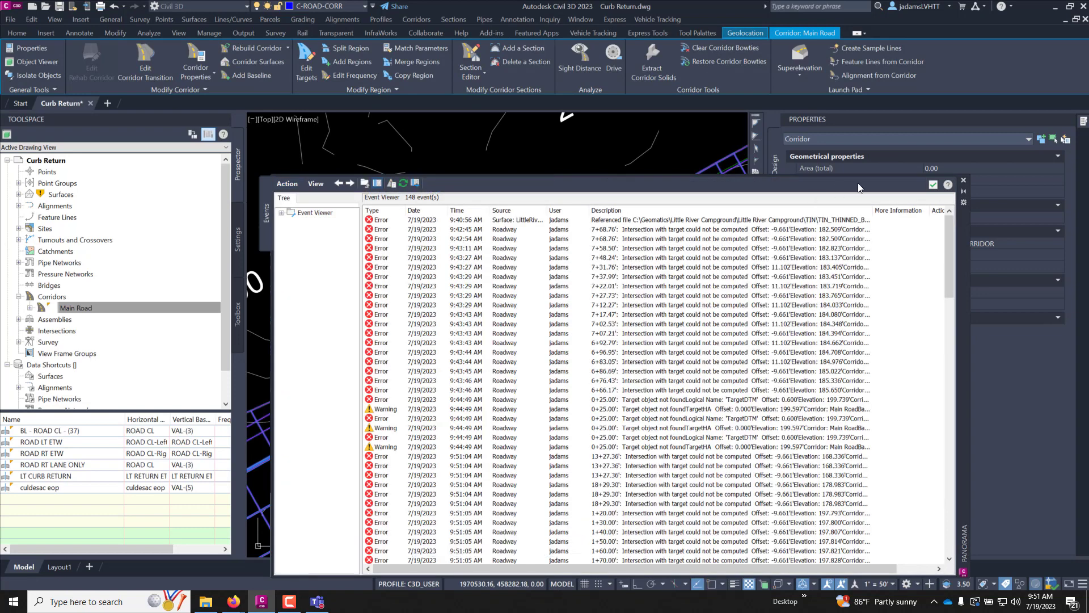
click(932, 185)
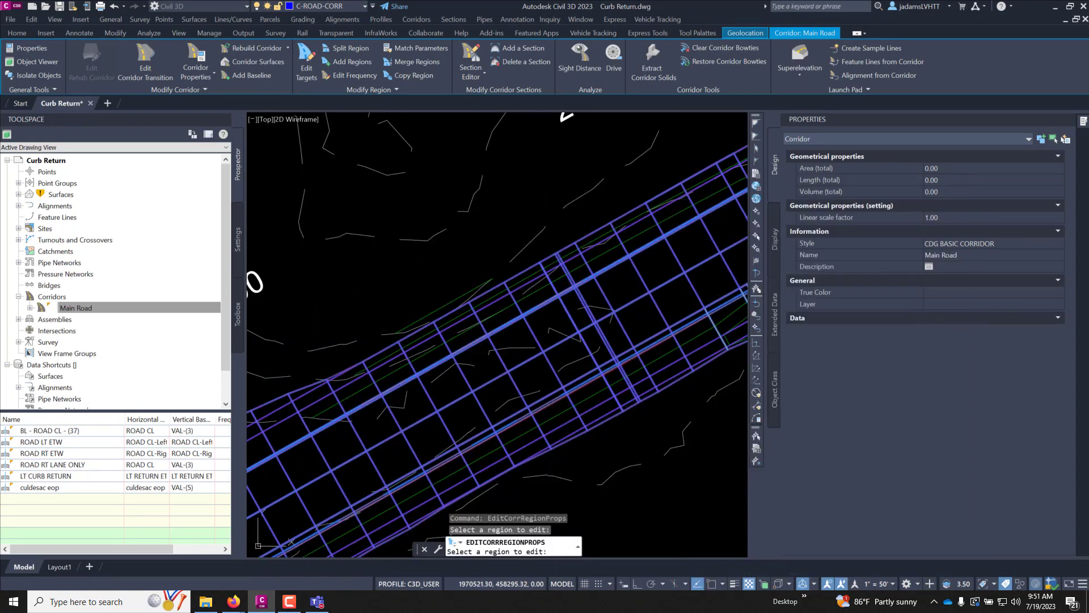
key(Escape)
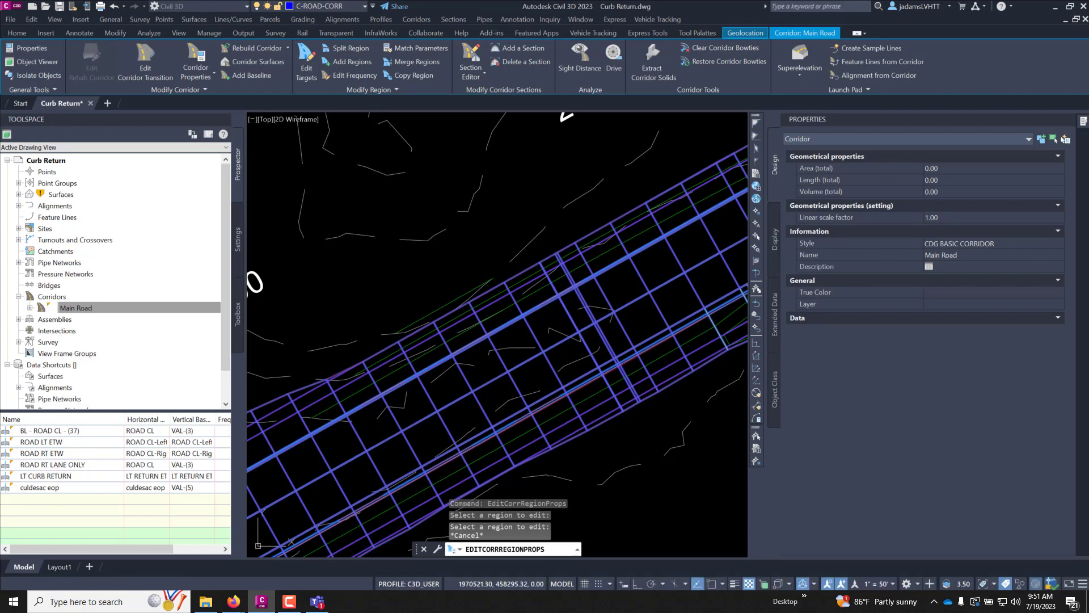
key(Escape)
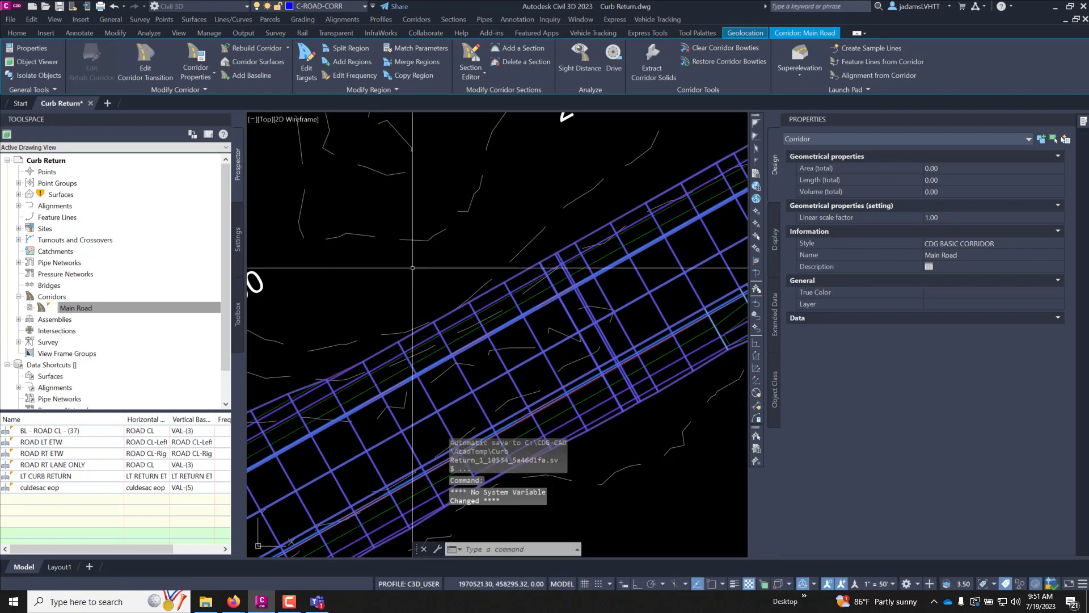
Examine the ditch links and daylight edge on the left side of the Main Road corridor, up close and along its length
scroll(445, 304, down, 5)
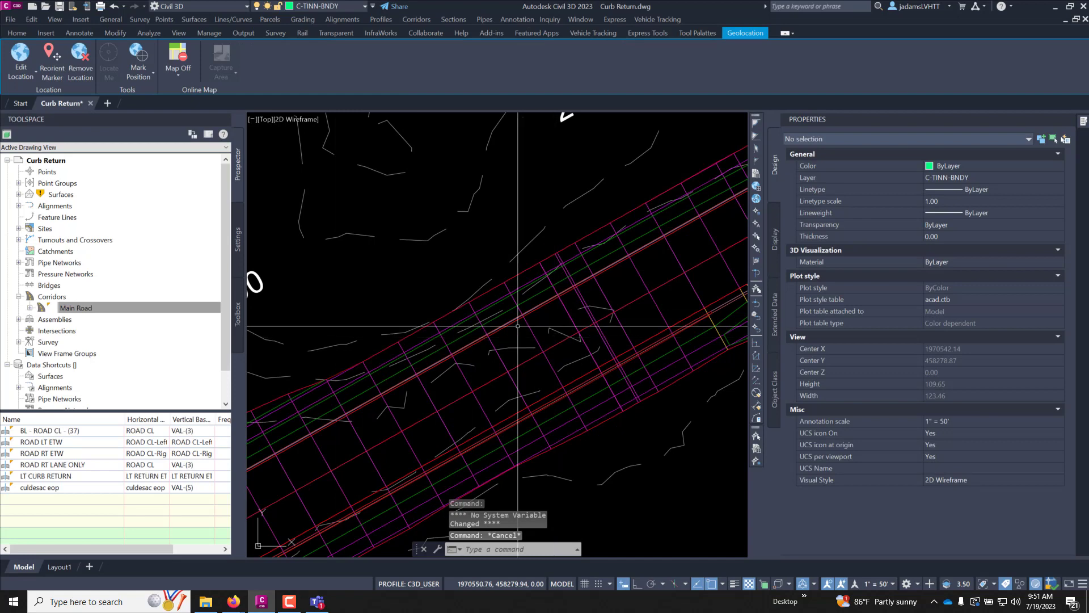
key(Escape)
scroll(327, 398, up, 4)
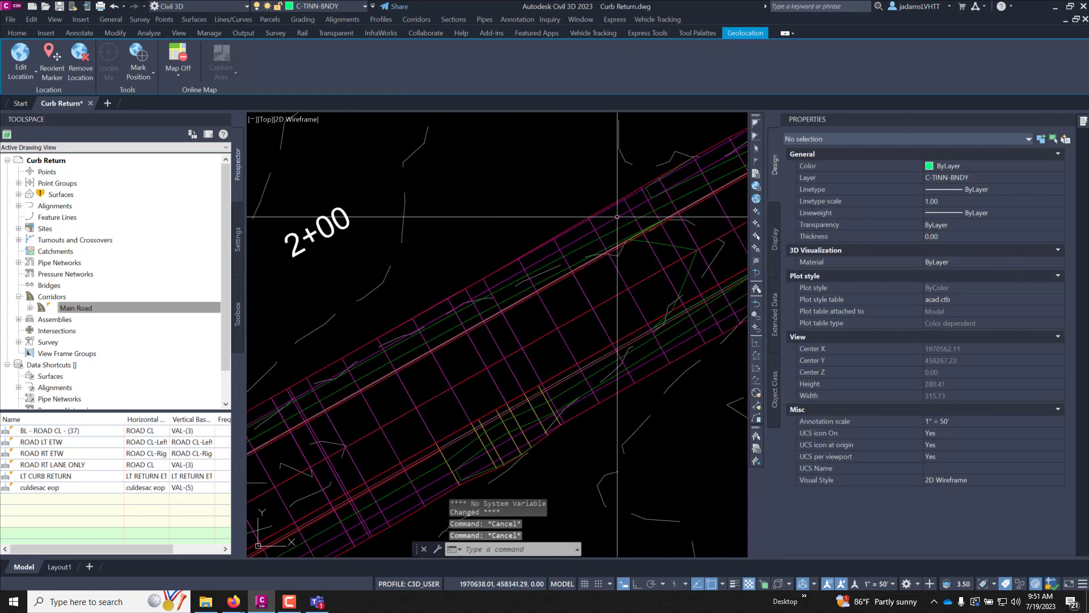
scroll(496, 240, up, 2)
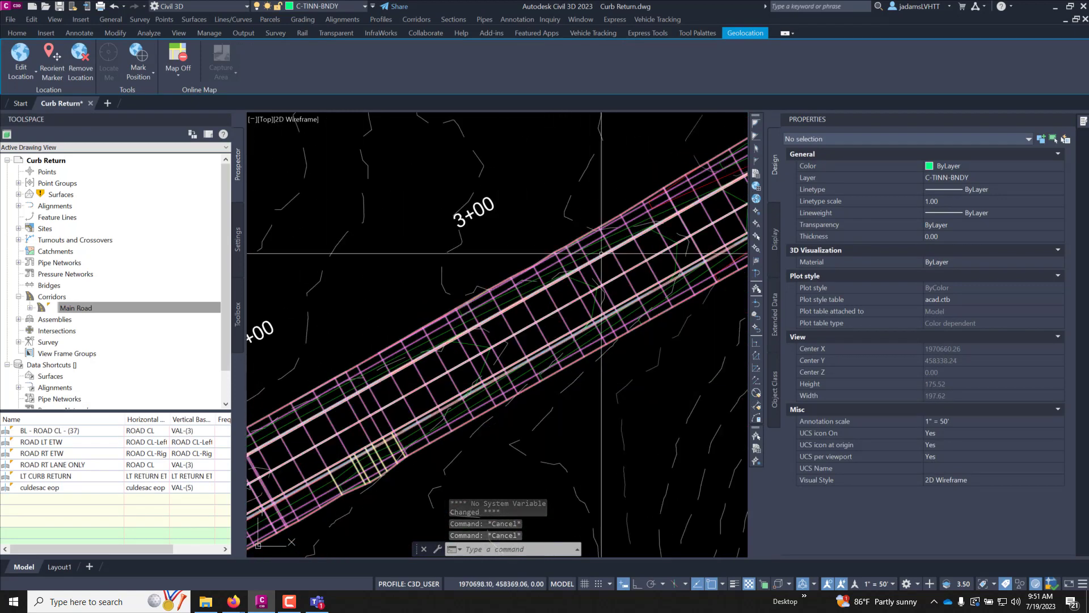
scroll(497, 241, up, 4)
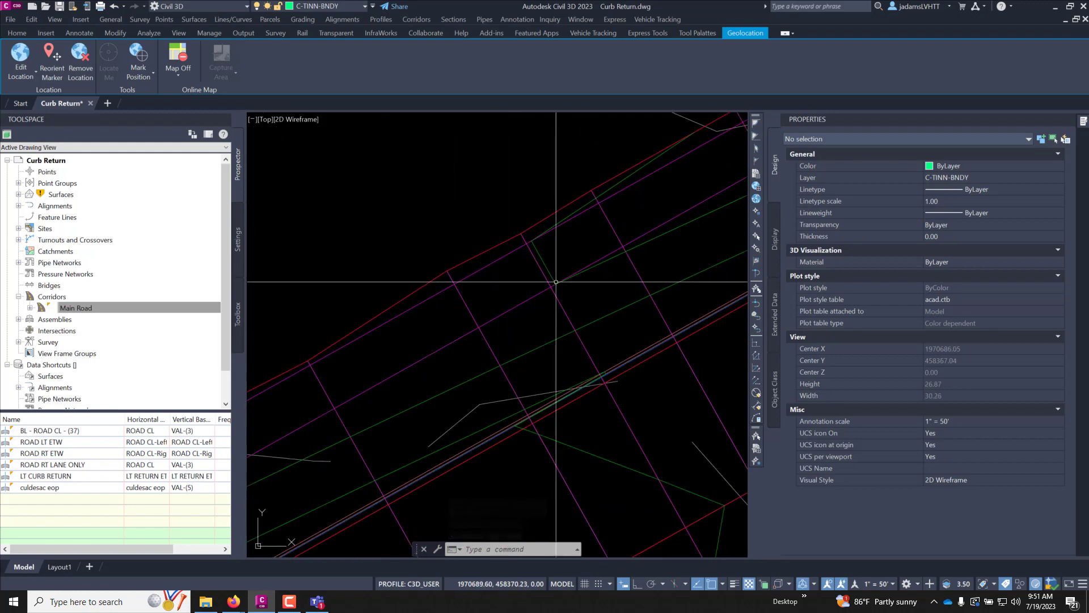
scroll(508, 283, down, 12)
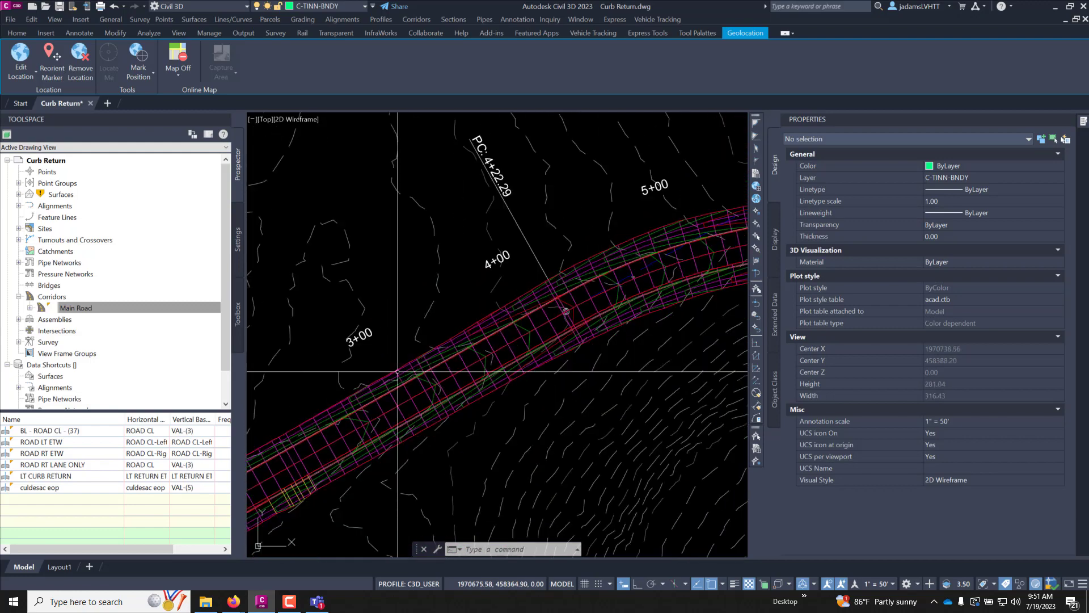
scroll(434, 170, down, 2)
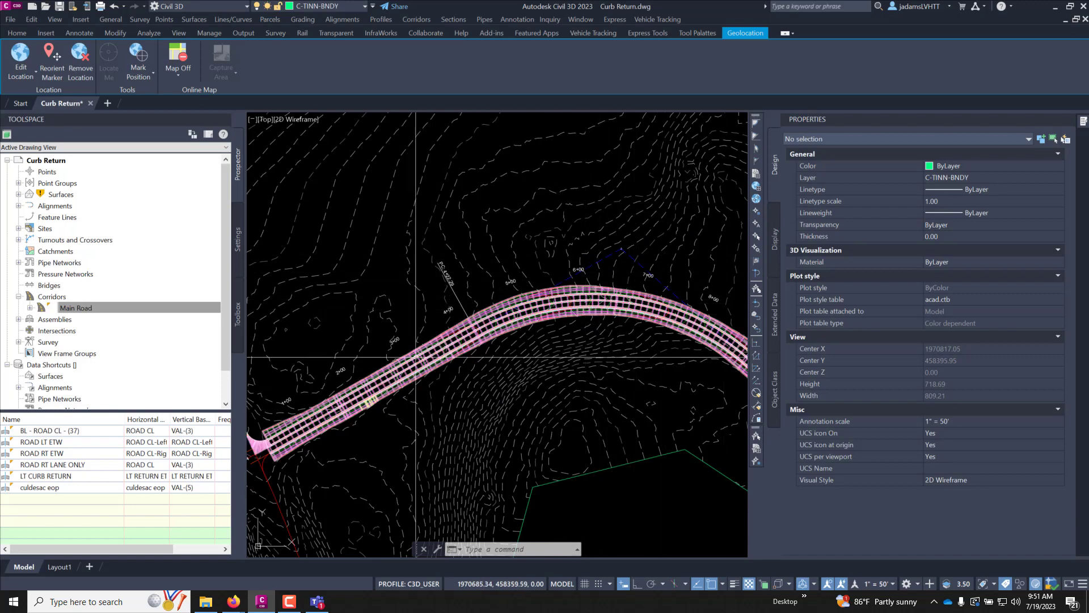
scroll(344, 342, up, 2)
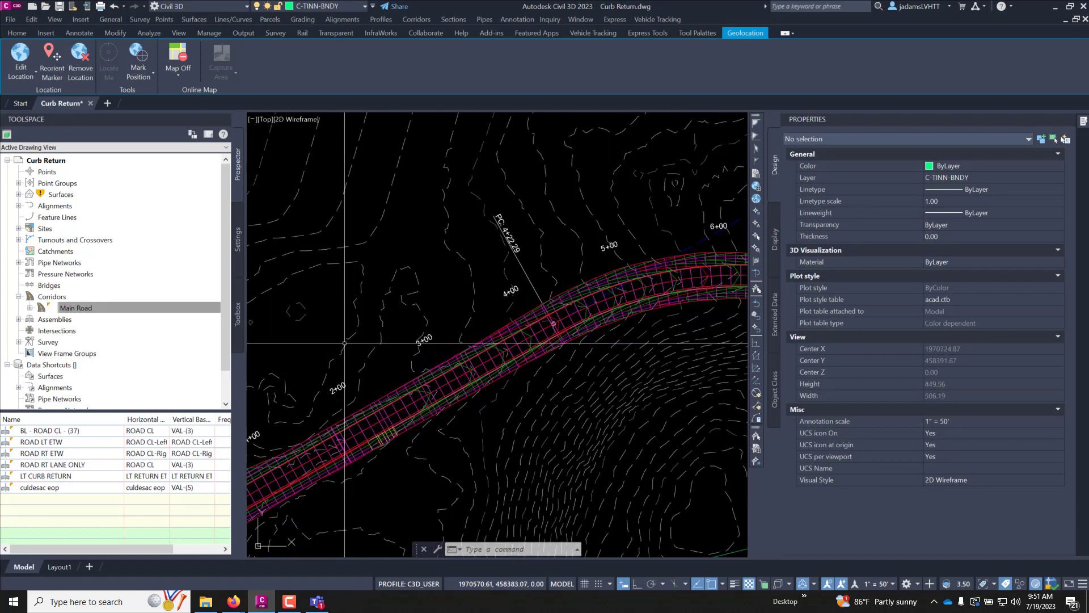
scroll(386, 366, down, 2)
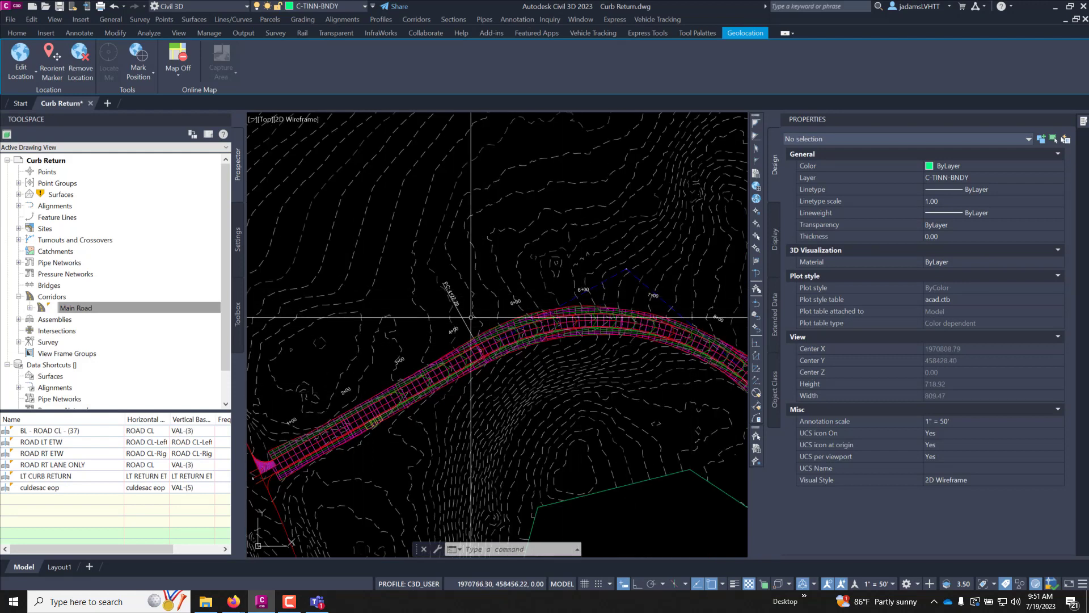
Inspect the Main Road corridor's left ditch and daylight lines against the existing contours between stations 3+00 and 7+00
scroll(457, 347, up, 5)
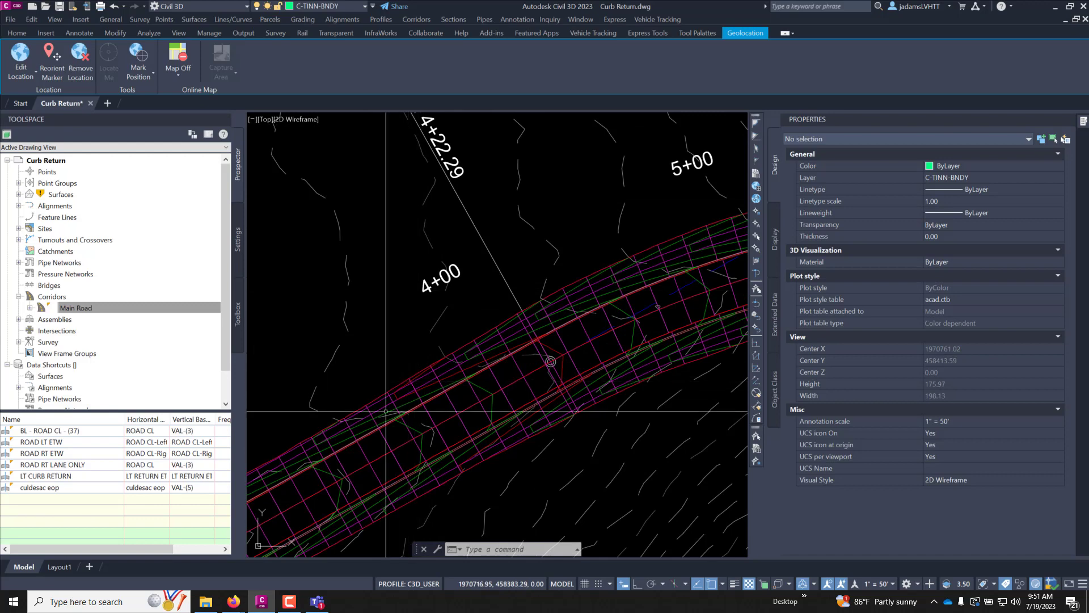
scroll(386, 411, down, 5)
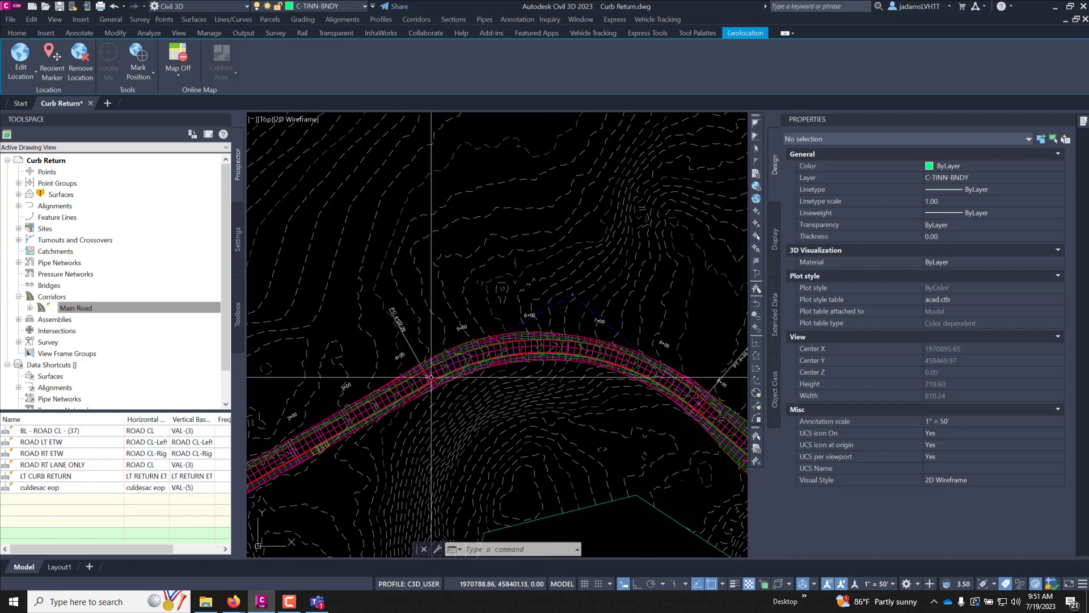
scroll(423, 368, down, 2)
scroll(360, 361, up, 2)
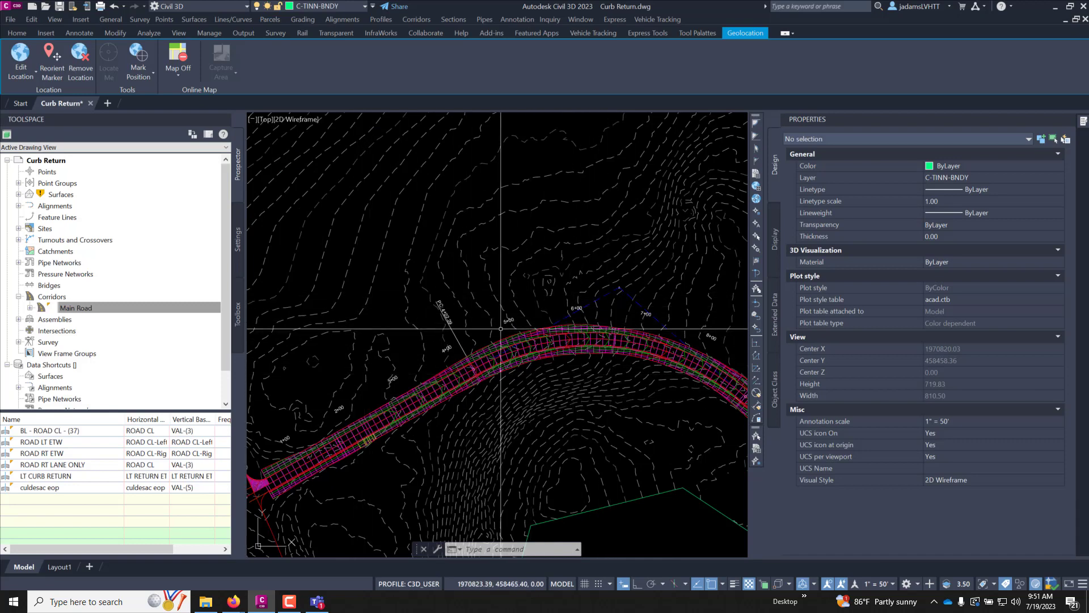
scroll(582, 335, up, 8)
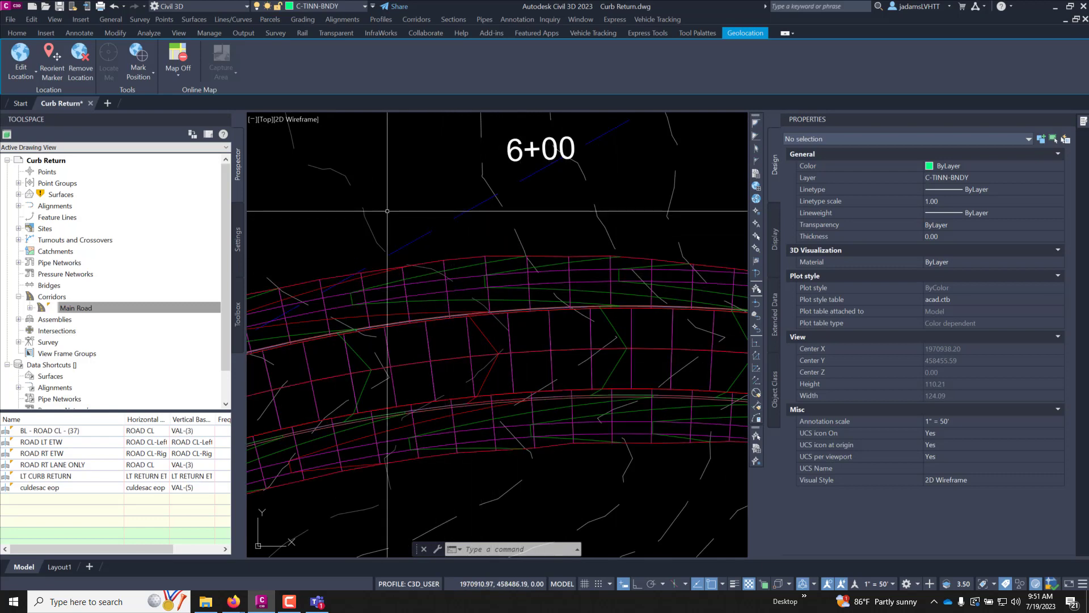
scroll(387, 211, down, 4)
scroll(387, 211, down, 2)
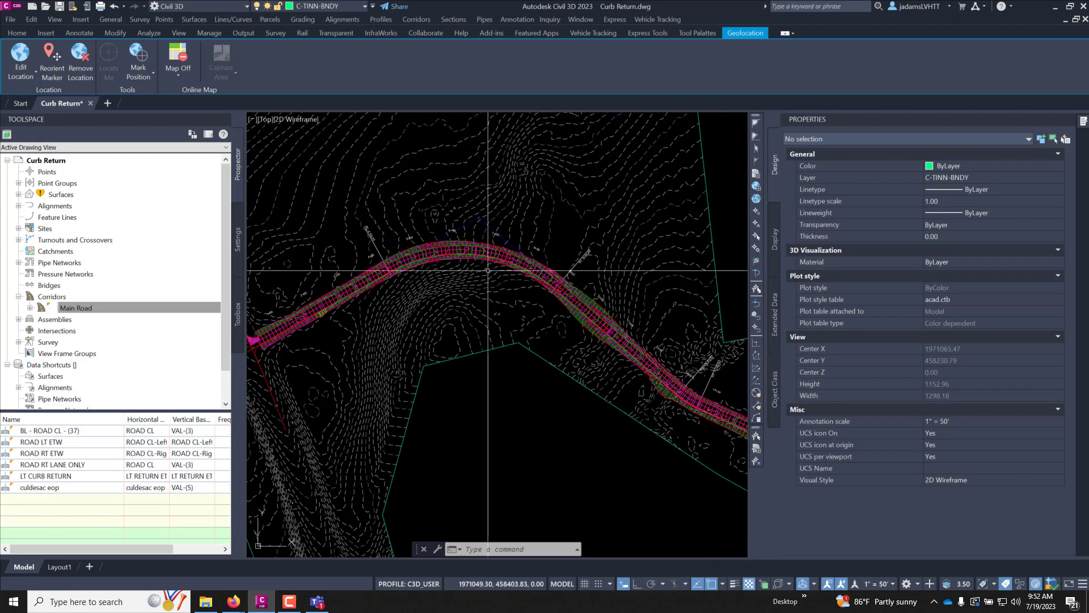
scroll(322, 266, up, 2)
scroll(333, 279, up, 7)
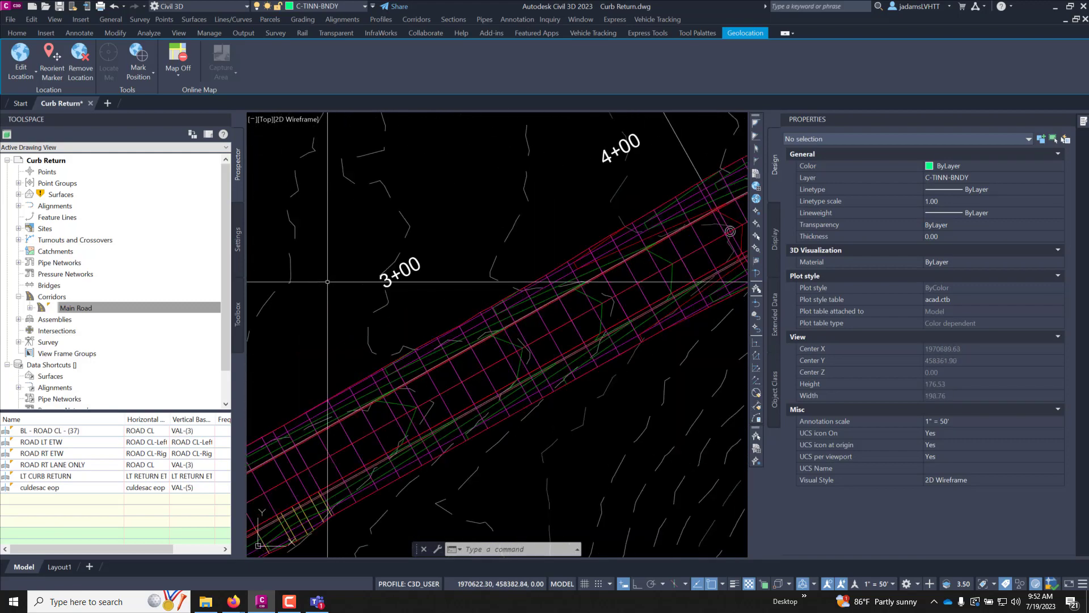
scroll(387, 354, up, 1)
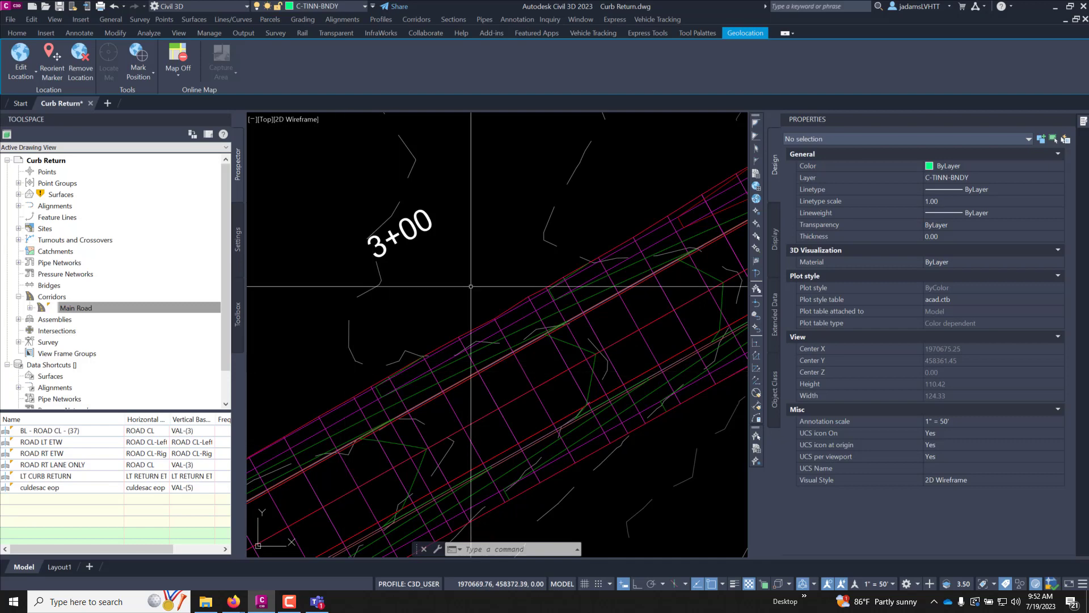
scroll(423, 333, down, 8)
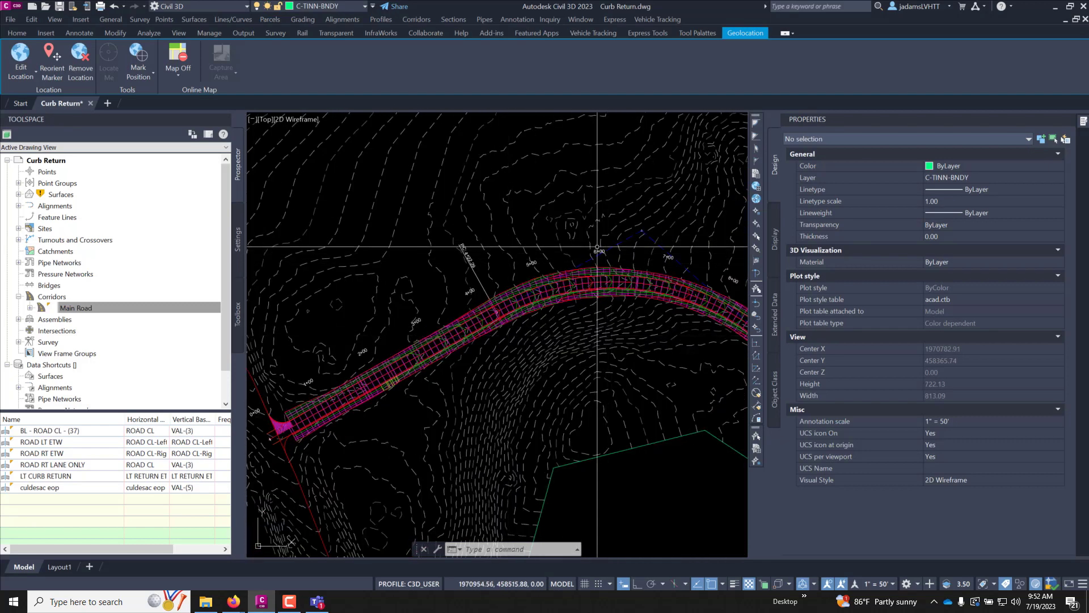
middle_drag(637, 248, 497, 241)
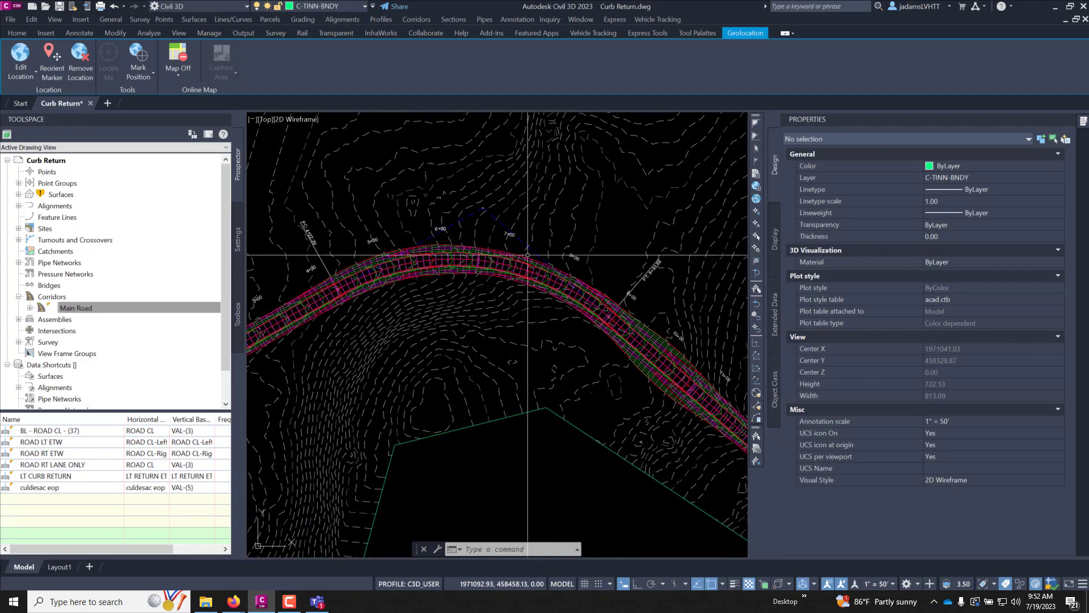
scroll(528, 255, up, 10)
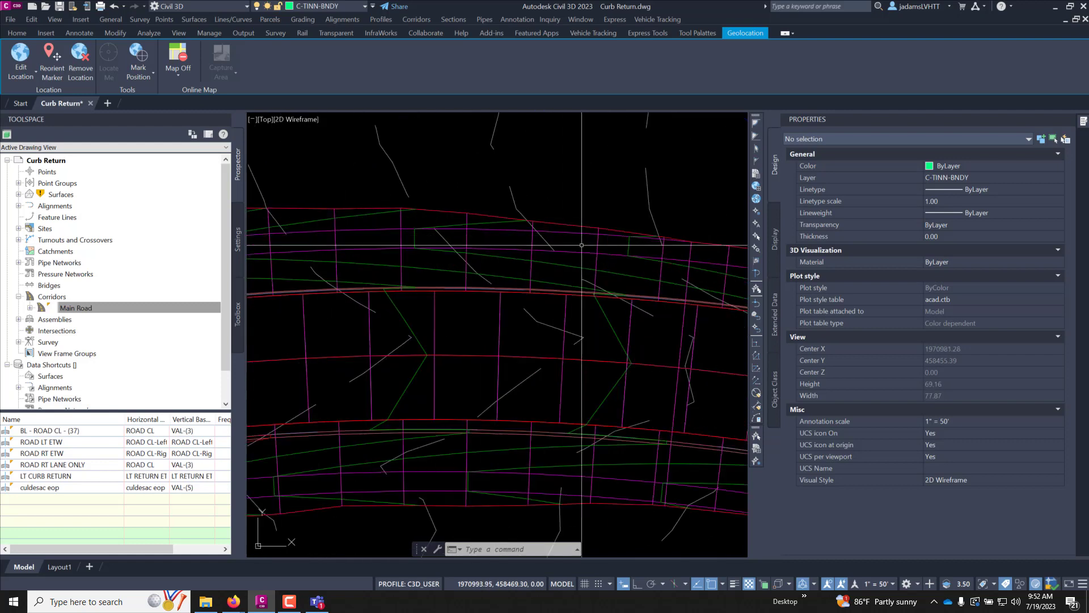
scroll(430, 246, down, 4)
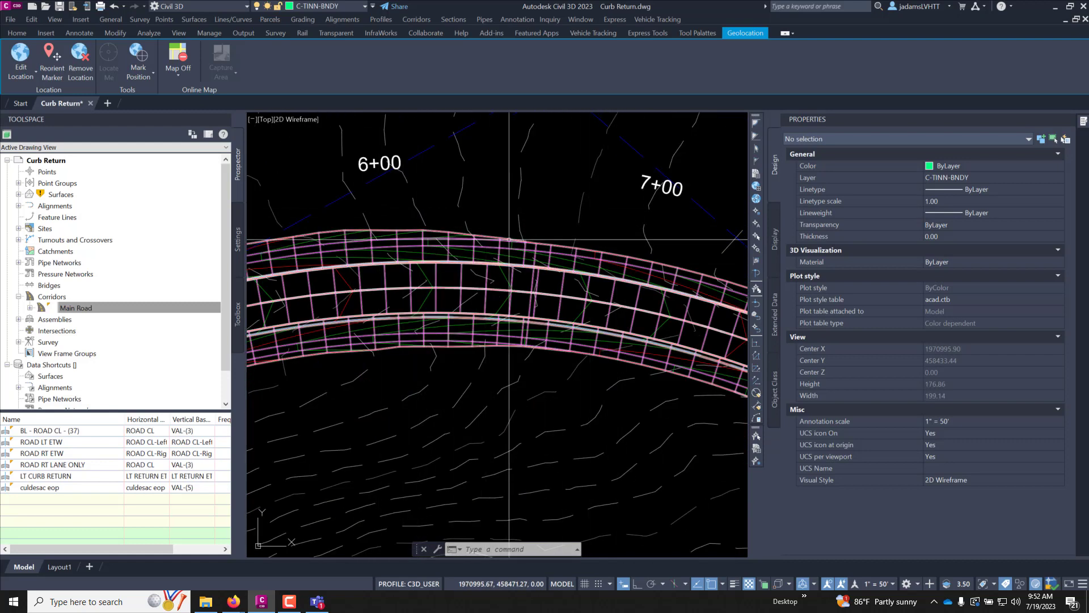
scroll(664, 243, up, 2)
middle_drag(664, 244, 646, 233)
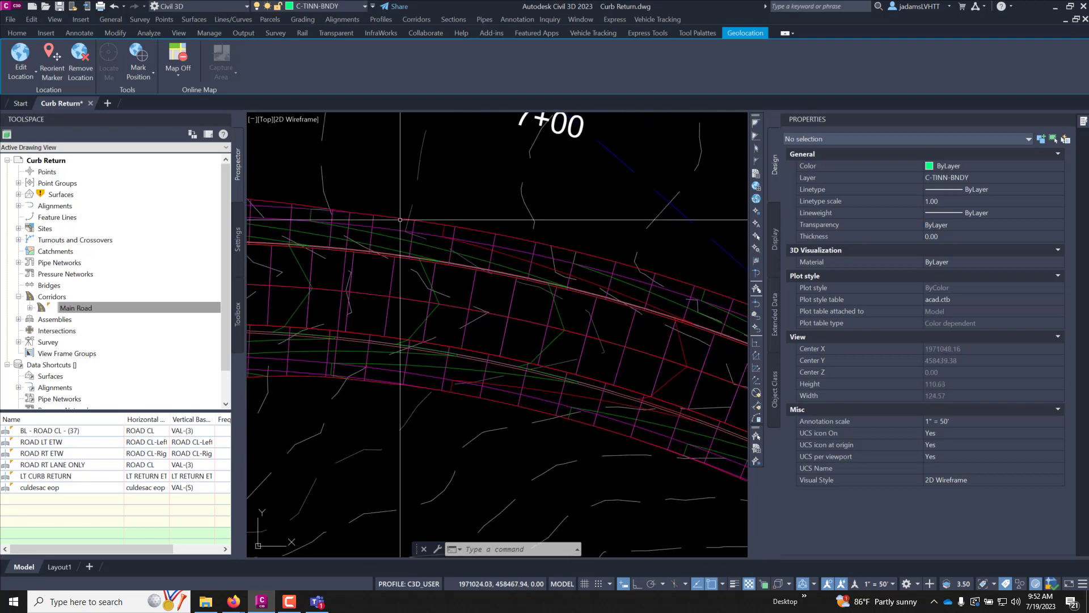
scroll(574, 266, up, 6)
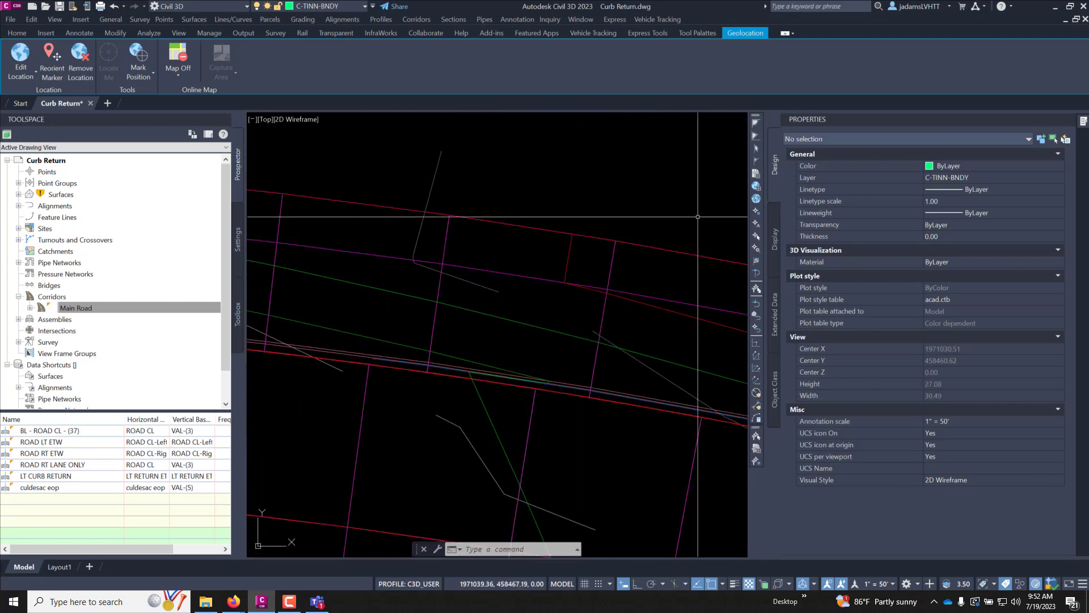
scroll(548, 215, down, 6)
scroll(586, 242, down, 2)
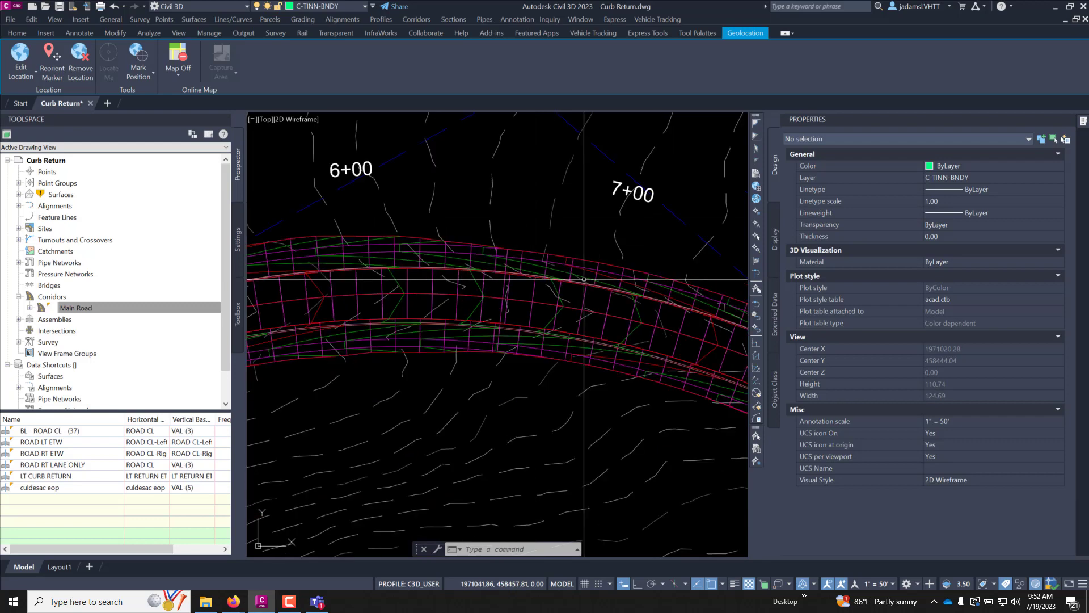
Open the Main Road corridor in the Section Editor and set the annotation scale to 1" = 10', dismissing the event list
click(535, 291)
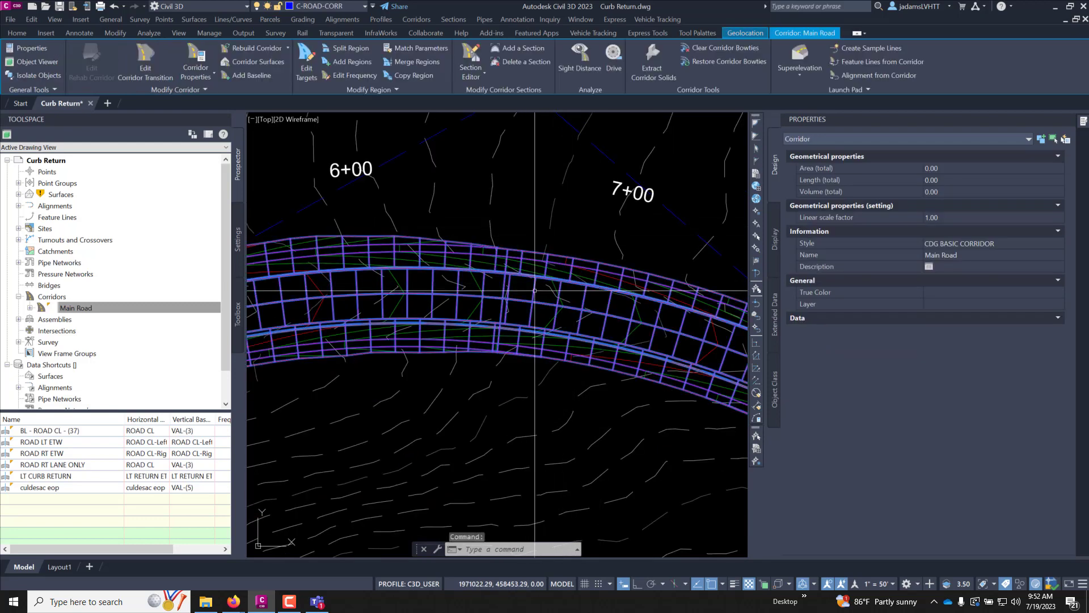
click(462, 52)
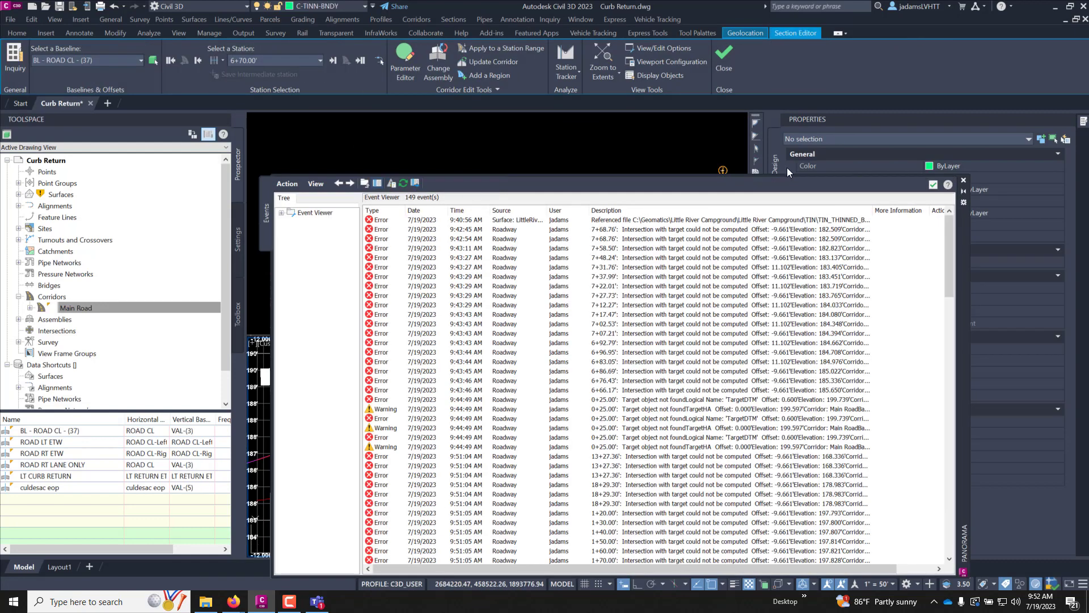
click(933, 185)
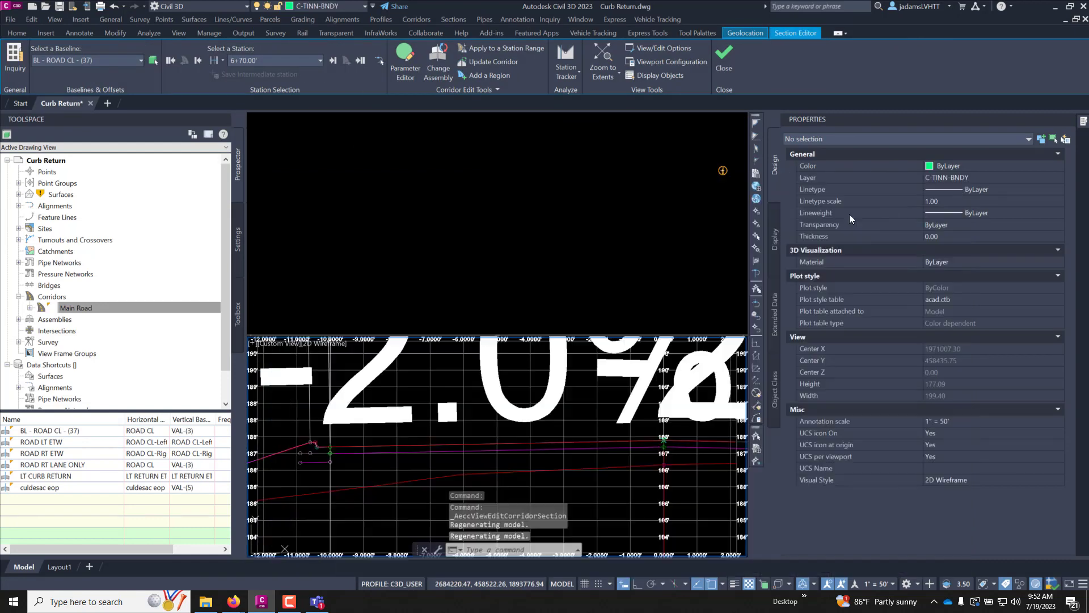
click(886, 588)
click(877, 358)
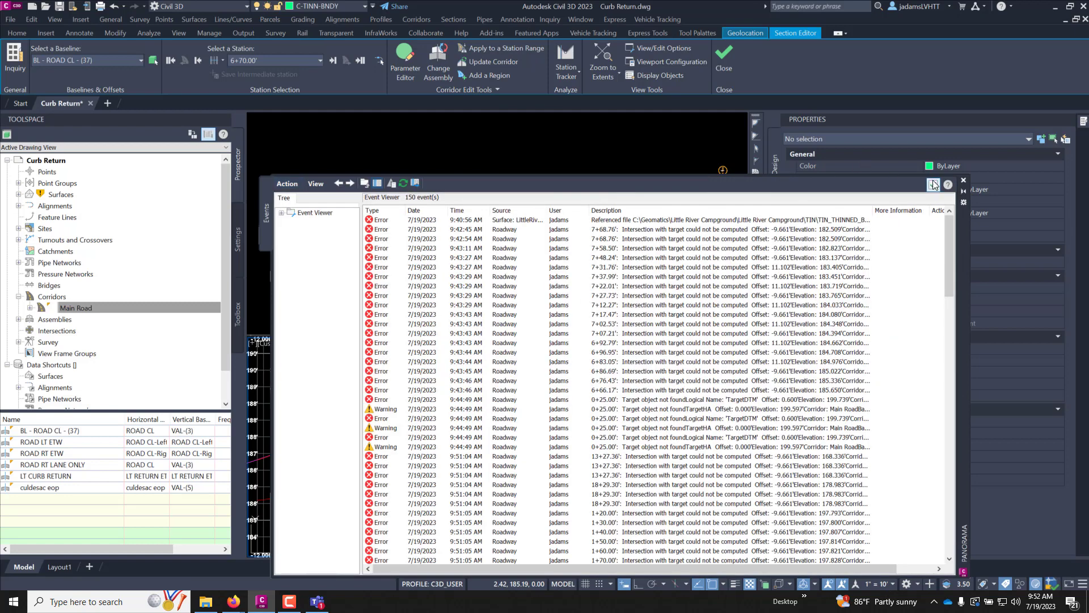
click(934, 185)
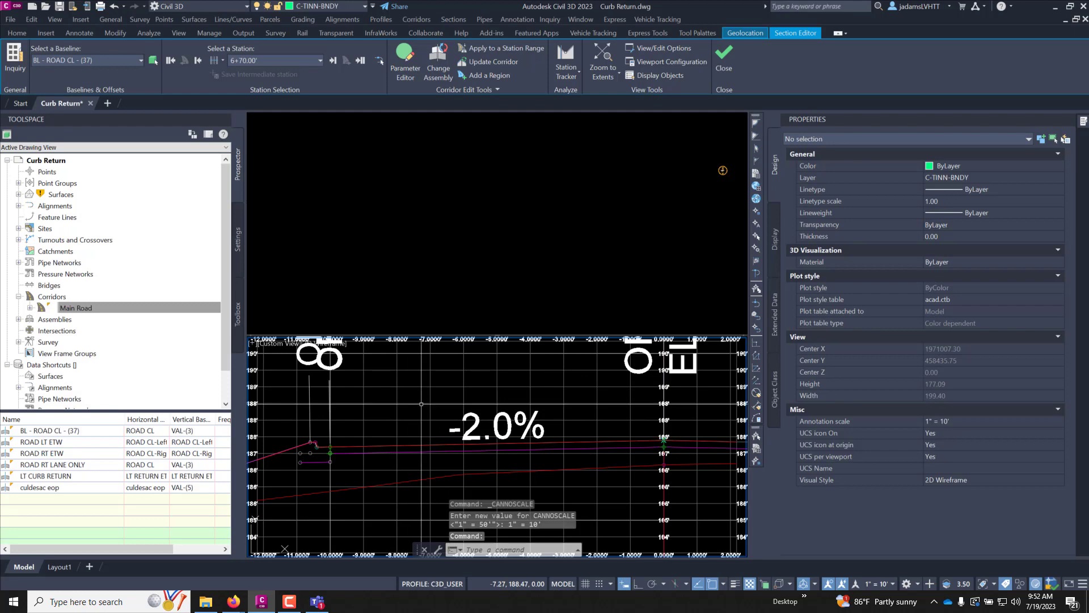
Examine the left ditch bottom against the existing ground in the section at station 6+70, and close the Section Editor
scroll(421, 404, down, 4)
scroll(391, 412, up, 4)
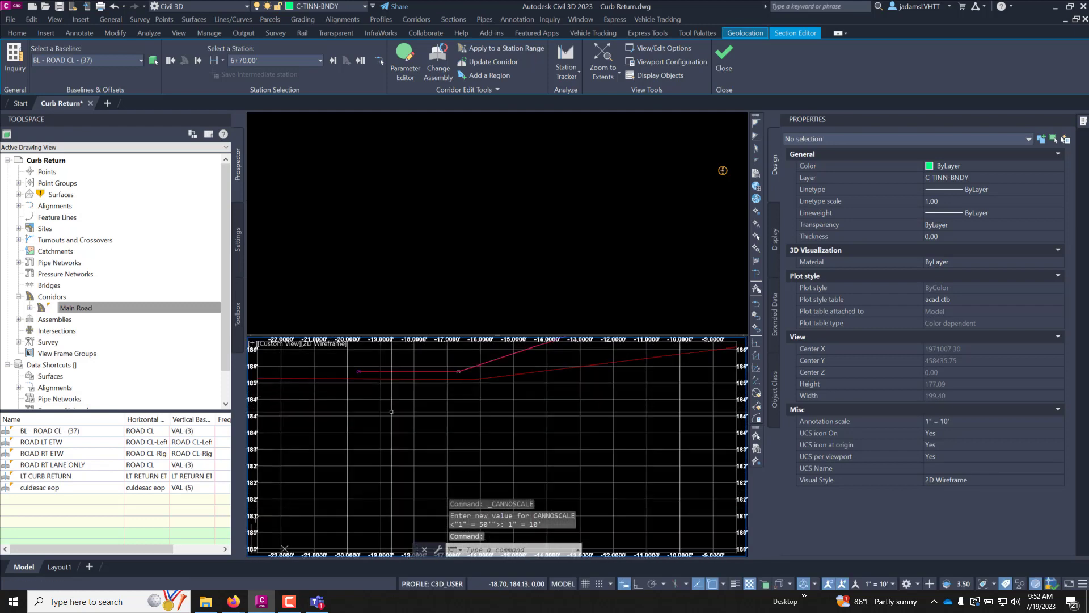
middle_drag(466, 367, 542, 403)
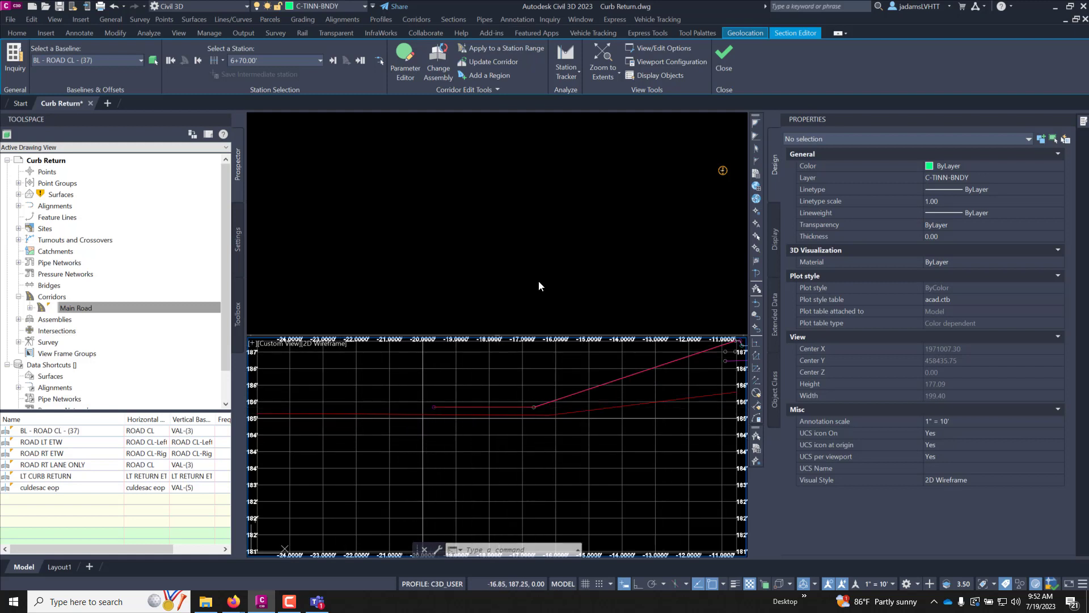
click(725, 60)
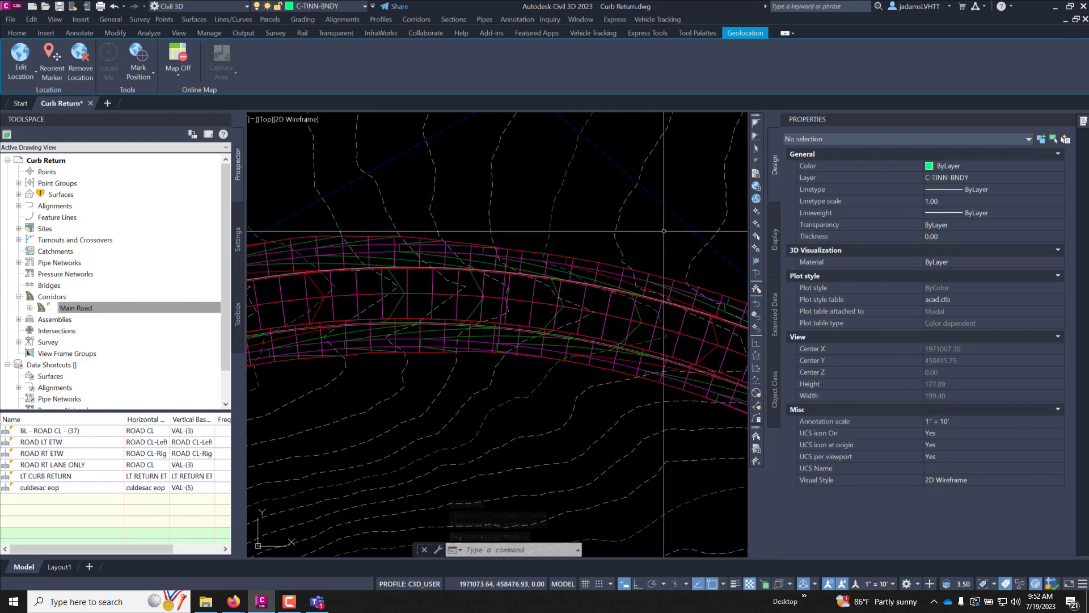
Set the drawing's annotation scale to 1" = 50'
scroll(397, 232, down, 2)
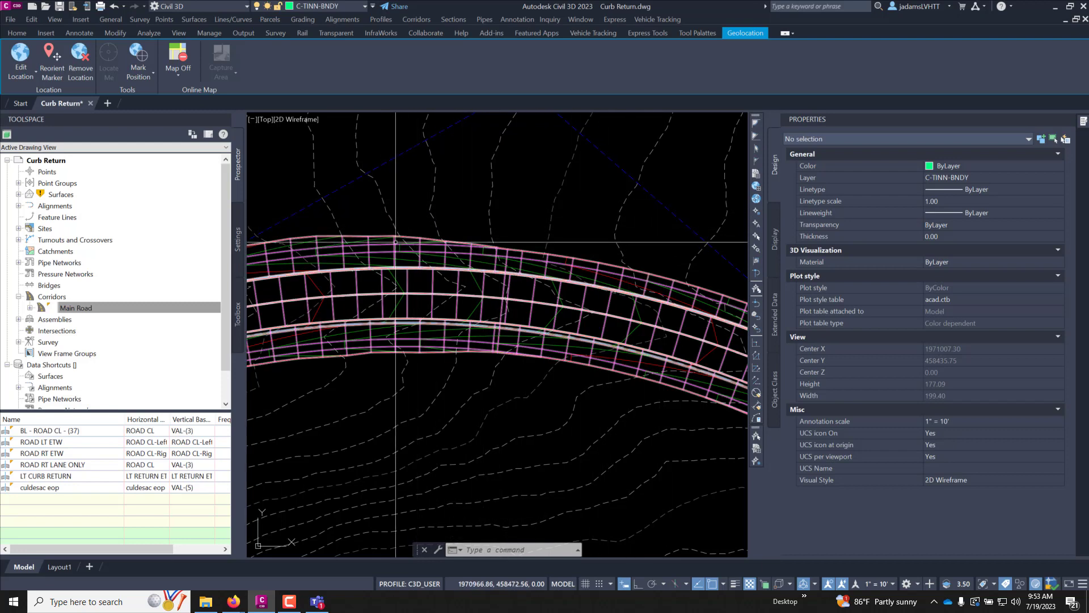
scroll(418, 231, down, 5)
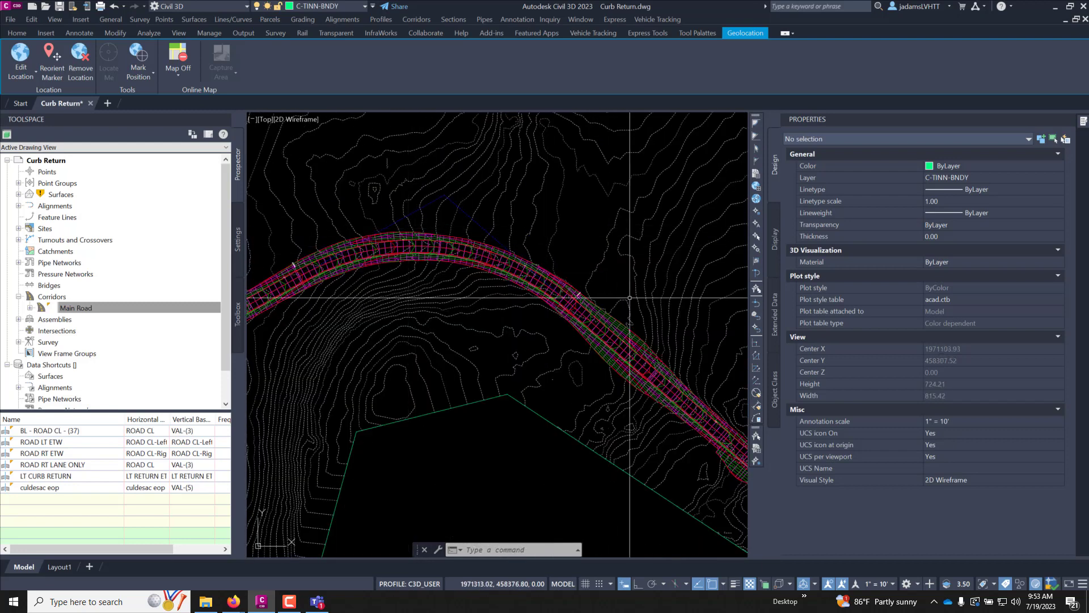
scroll(347, 277, up, 5)
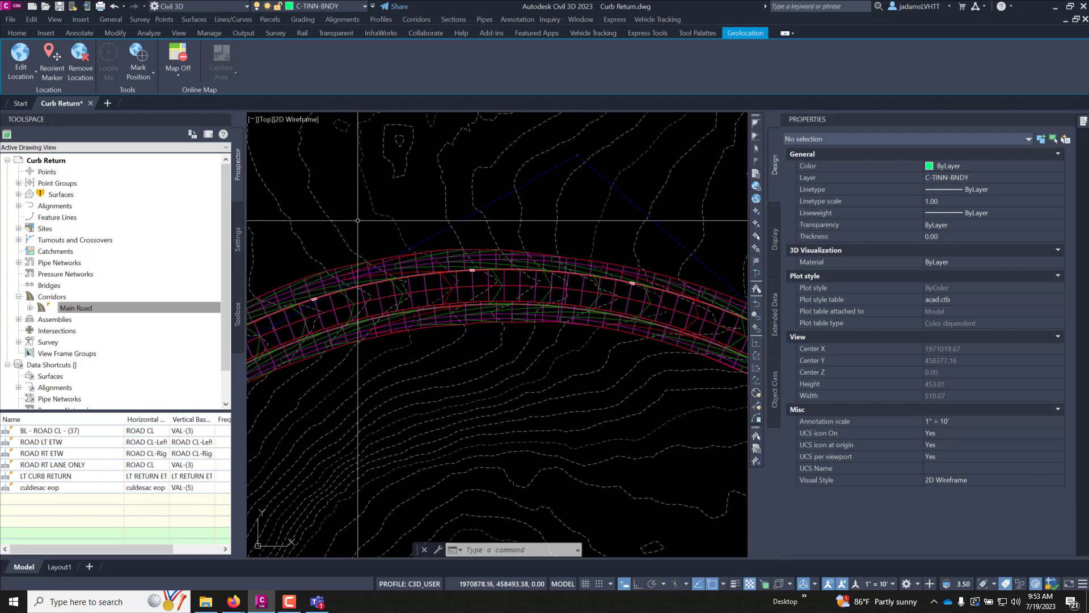
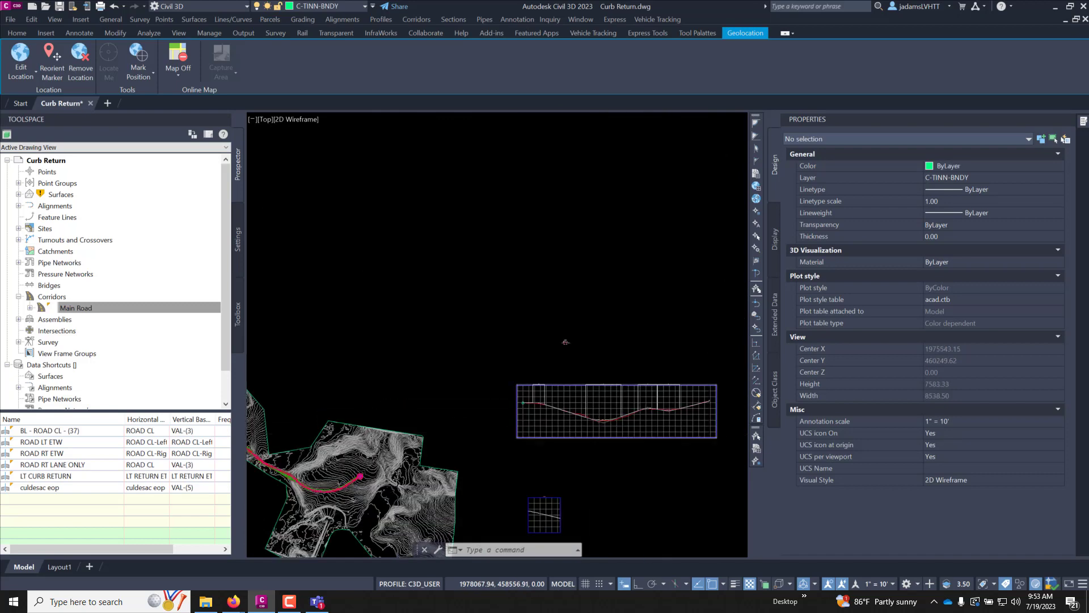
click(877, 584)
click(876, 416)
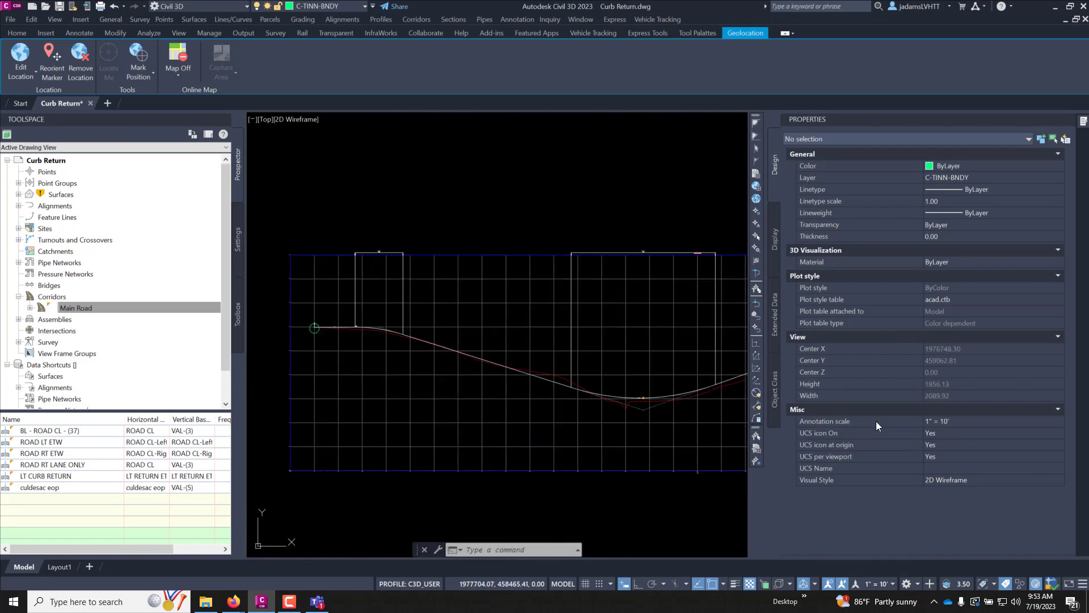
Create a layout profile named DITCH in the ROAD CL profile view with the Right Sample Profile style and CDG Standard label set
scroll(610, 407, up, 6)
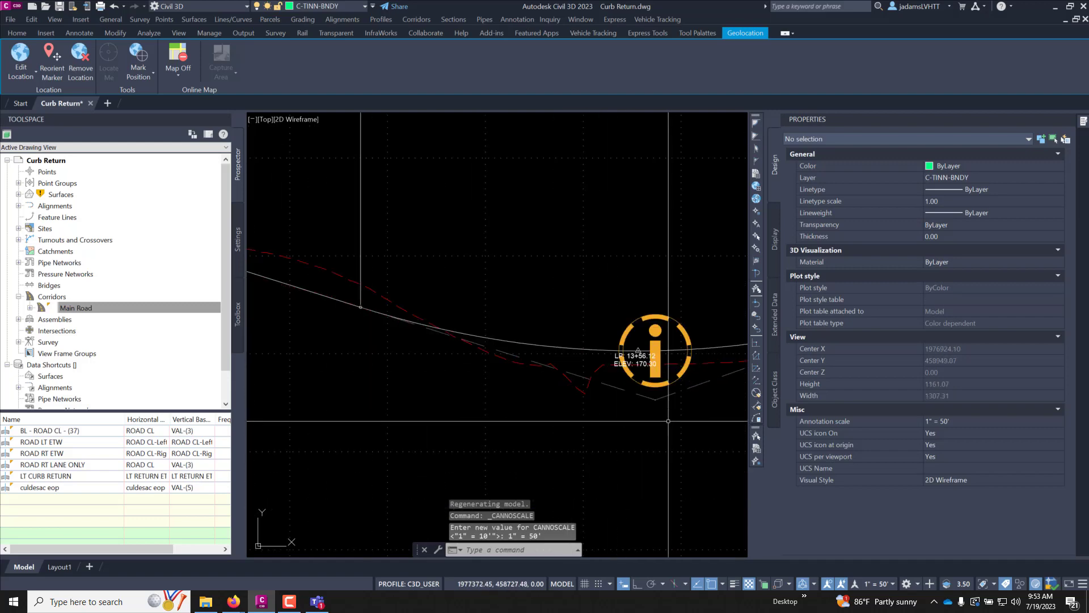
scroll(560, 383, down, 6)
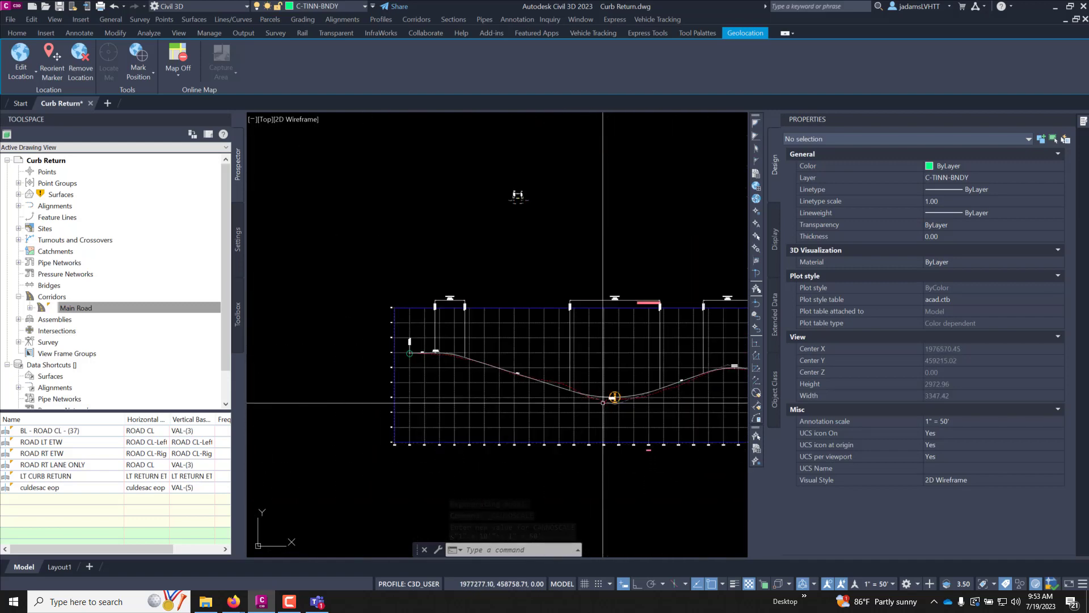
scroll(419, 374, up, 4)
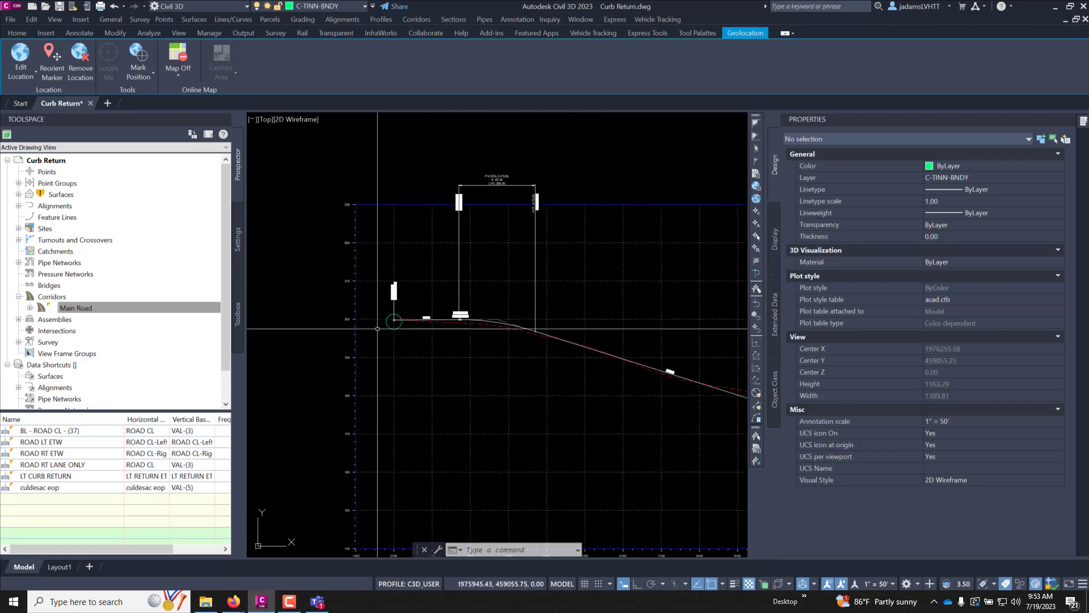
click(18, 33)
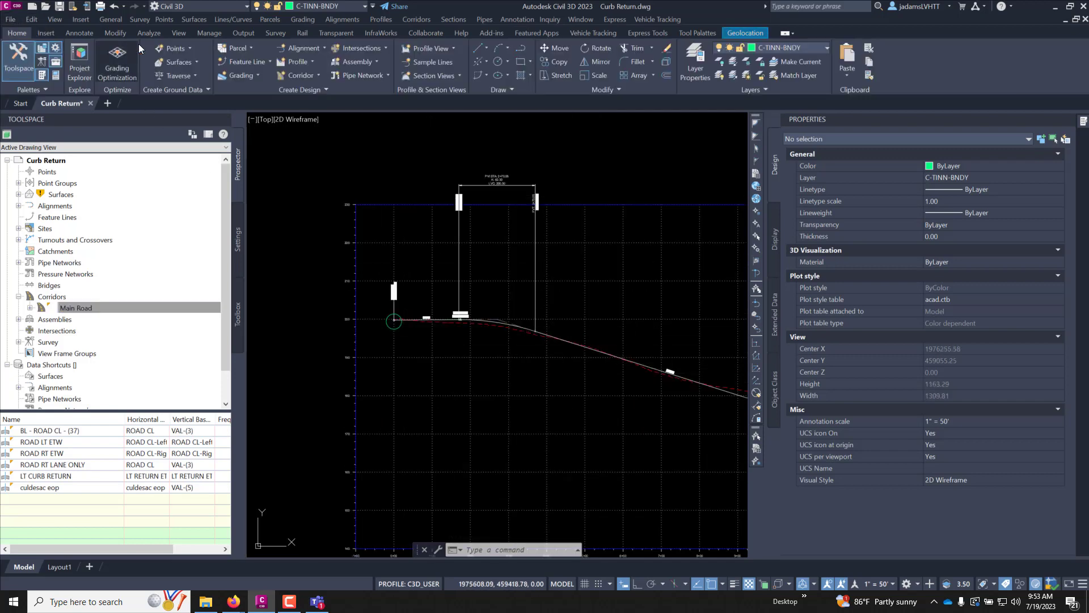
click(295, 62)
click(323, 100)
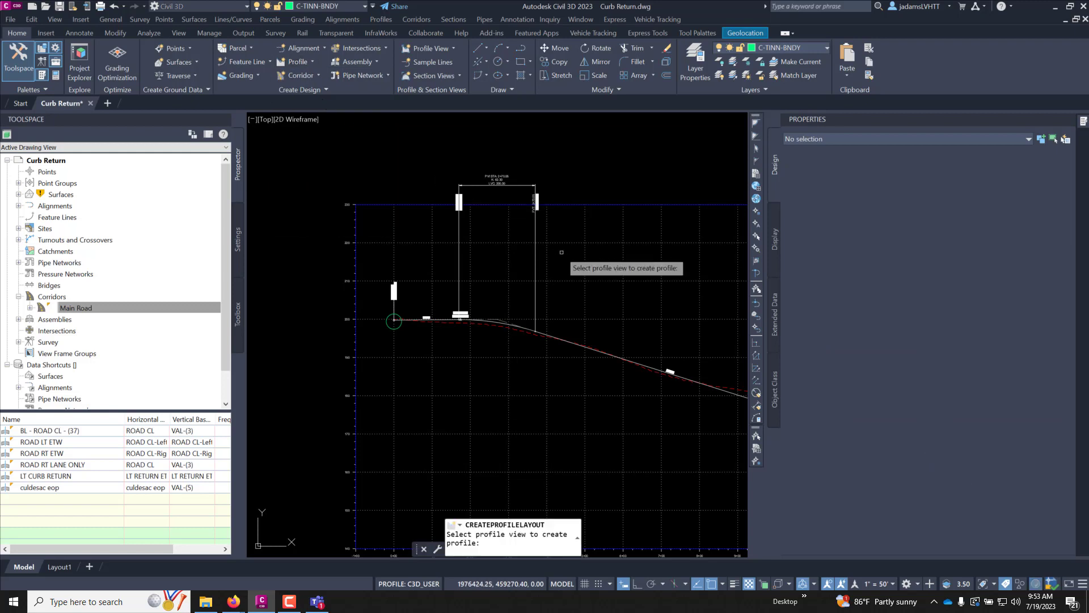
click(506, 272)
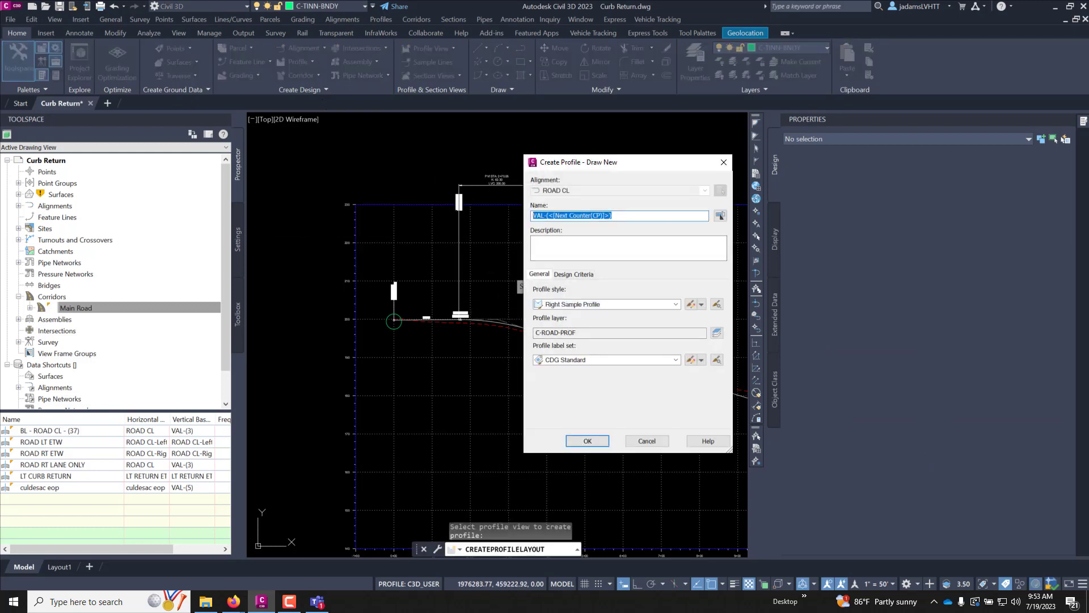
text(DITCH)
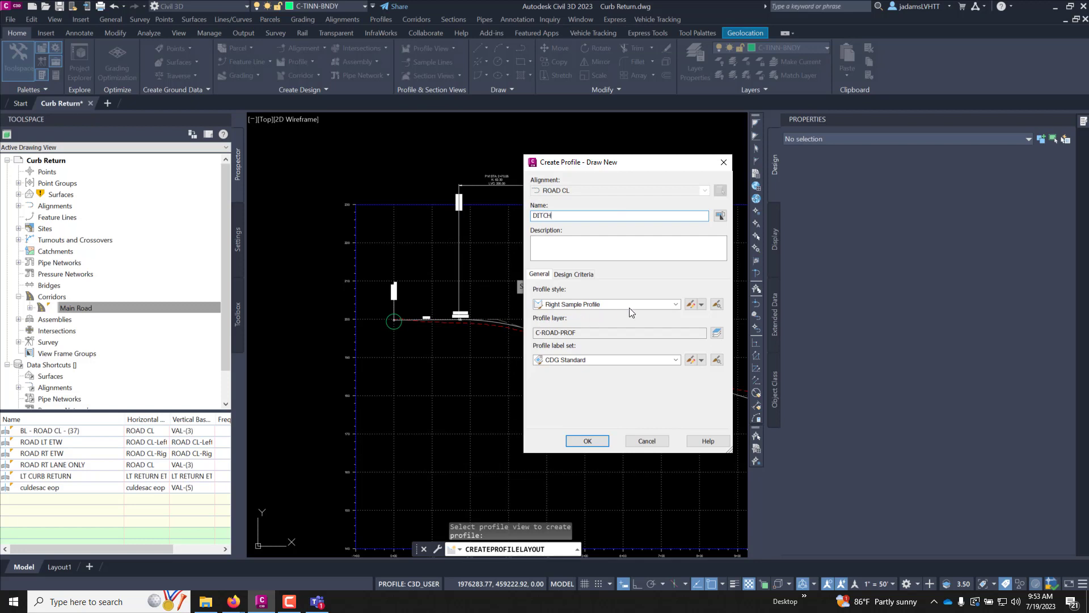
click(676, 305)
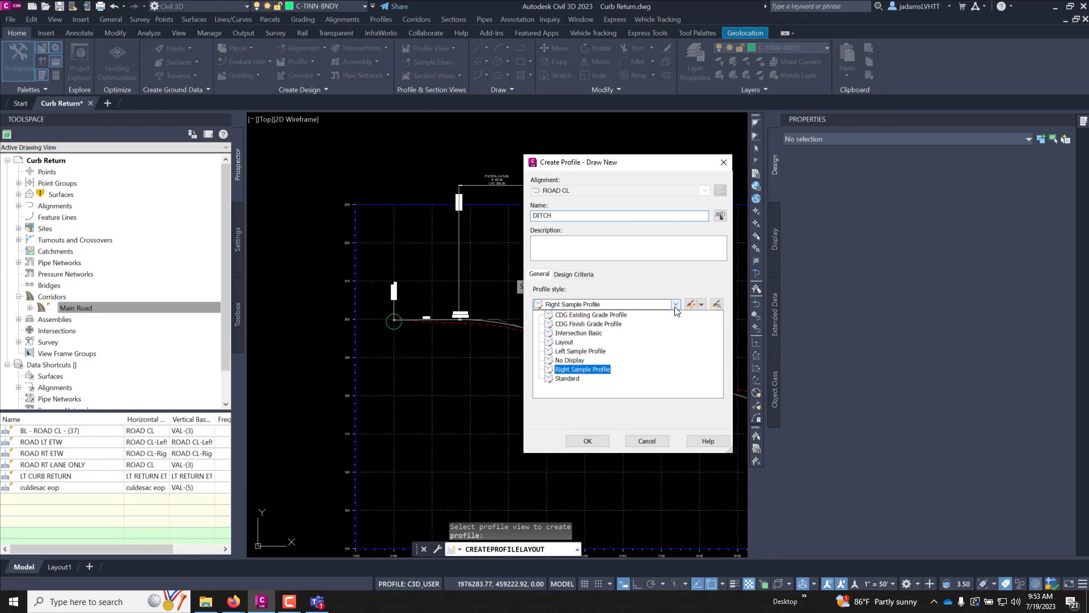
click(583, 369)
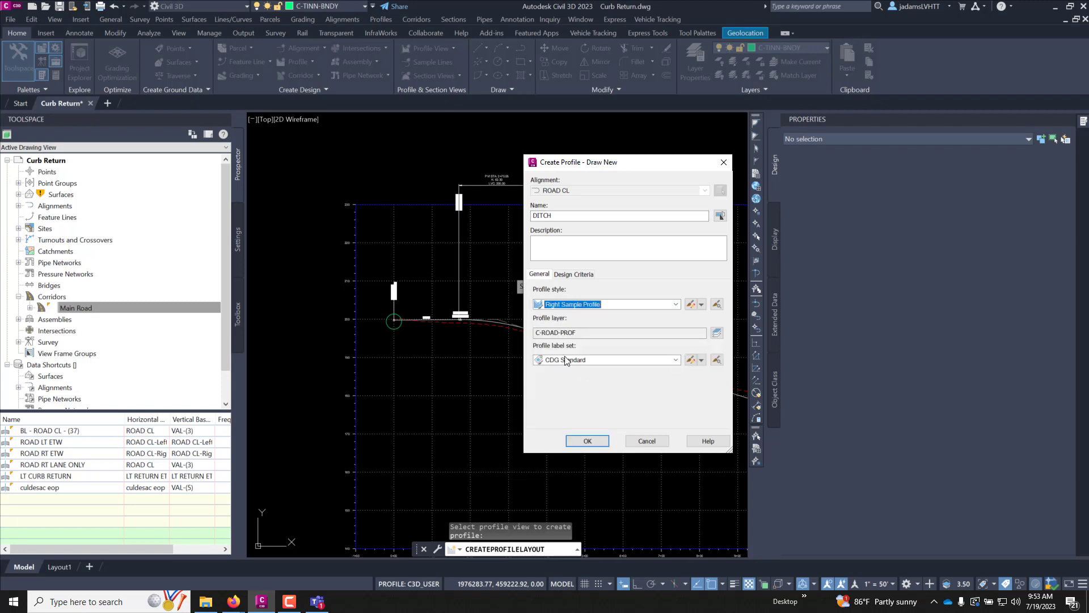
click(589, 437)
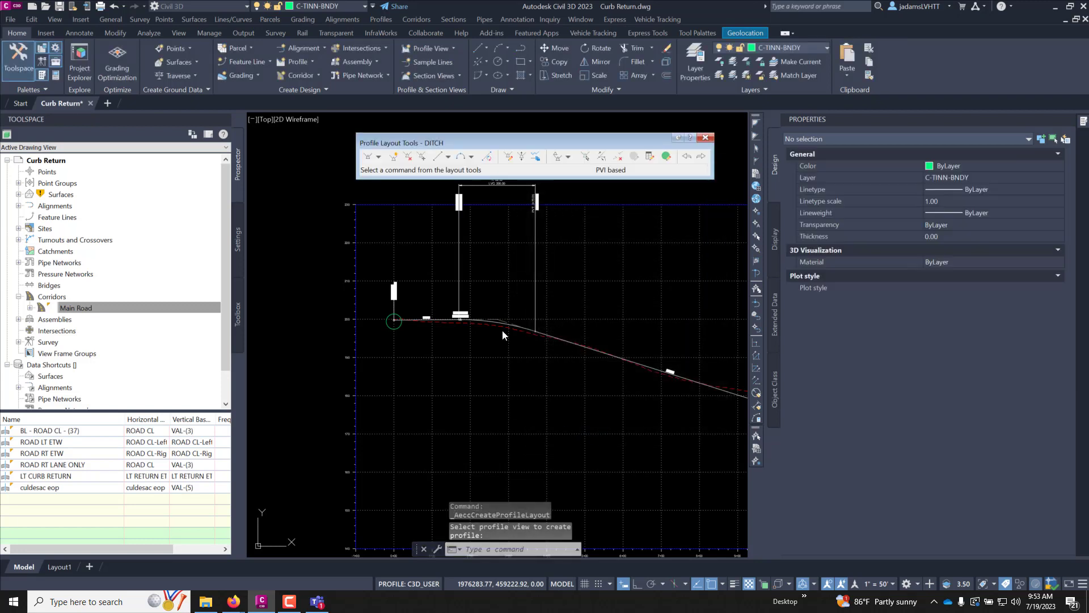
Draw the DITCH tangent from the bottom of the circle at station 0+00 to the existing-ground low point at about station 12+93
click(372, 160)
scroll(392, 319, up, 5)
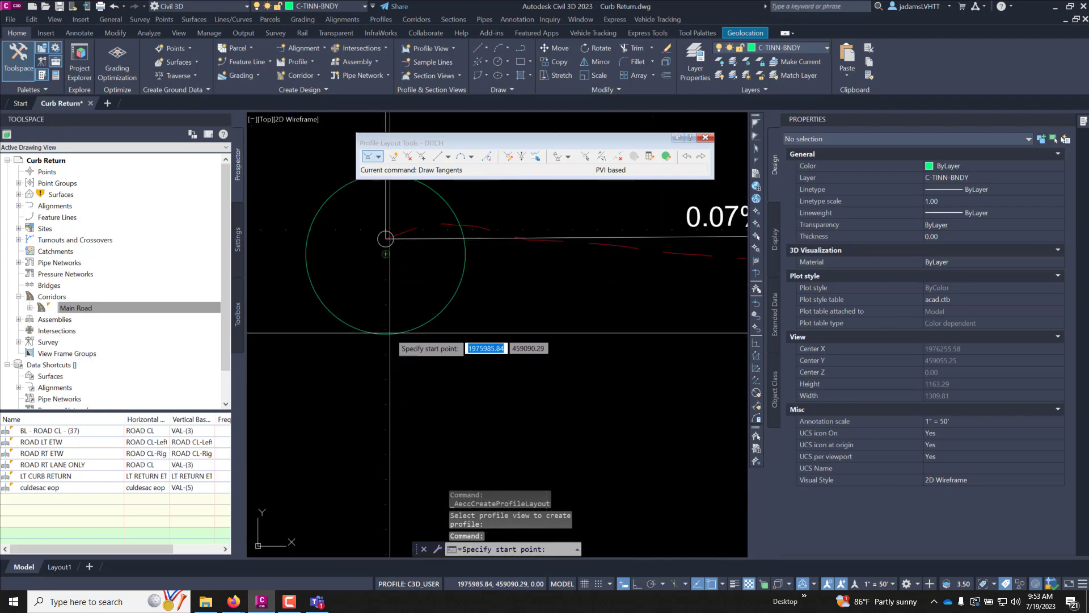
shift+right_click(405, 280)
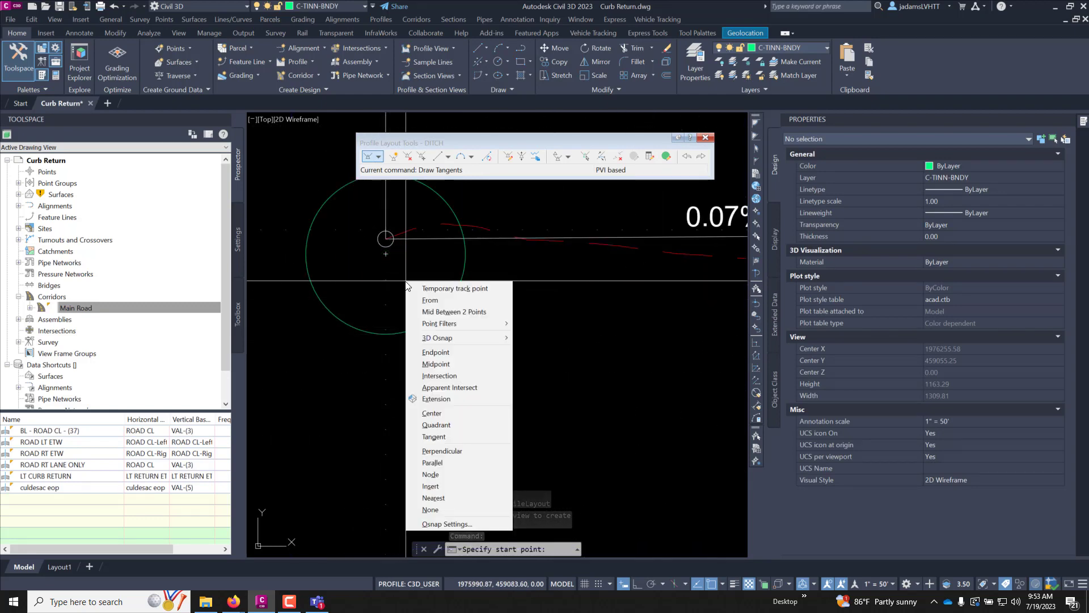
click(453, 387)
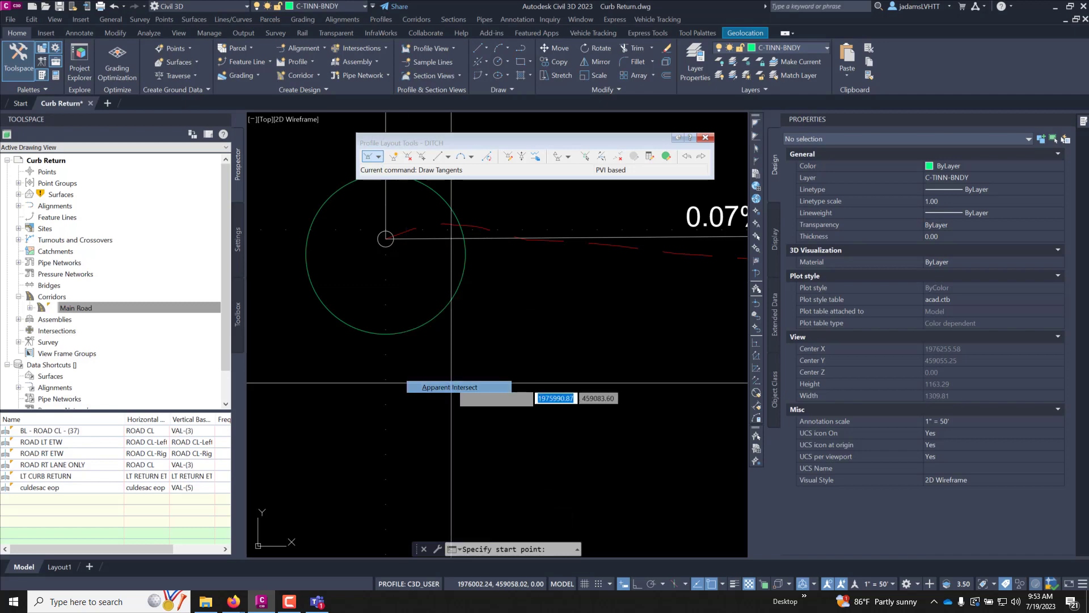
click(386, 334)
scroll(366, 306, down, 5)
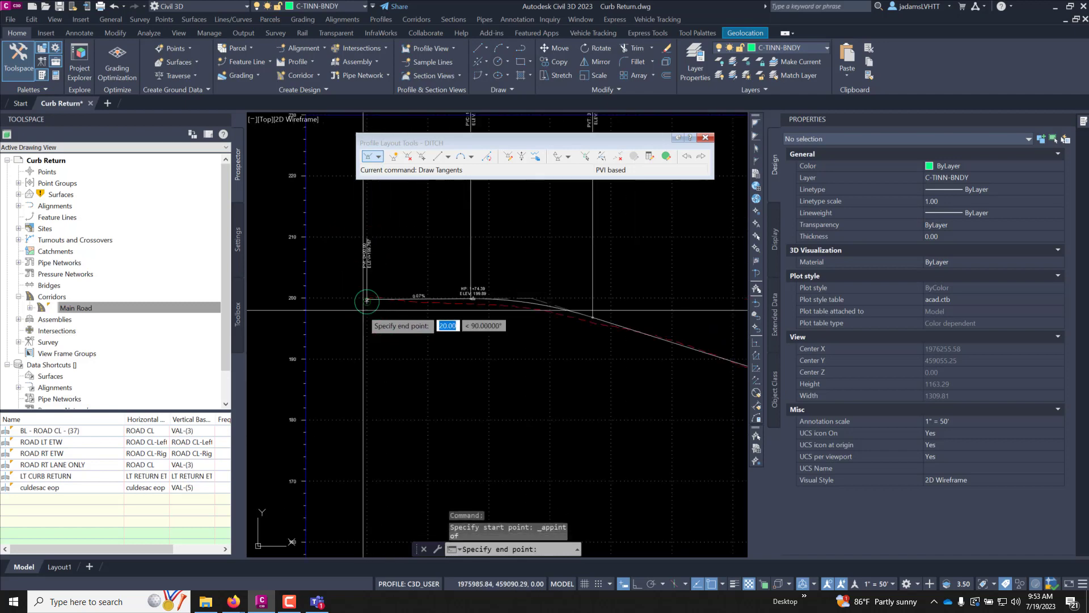
scroll(601, 372, up, 5)
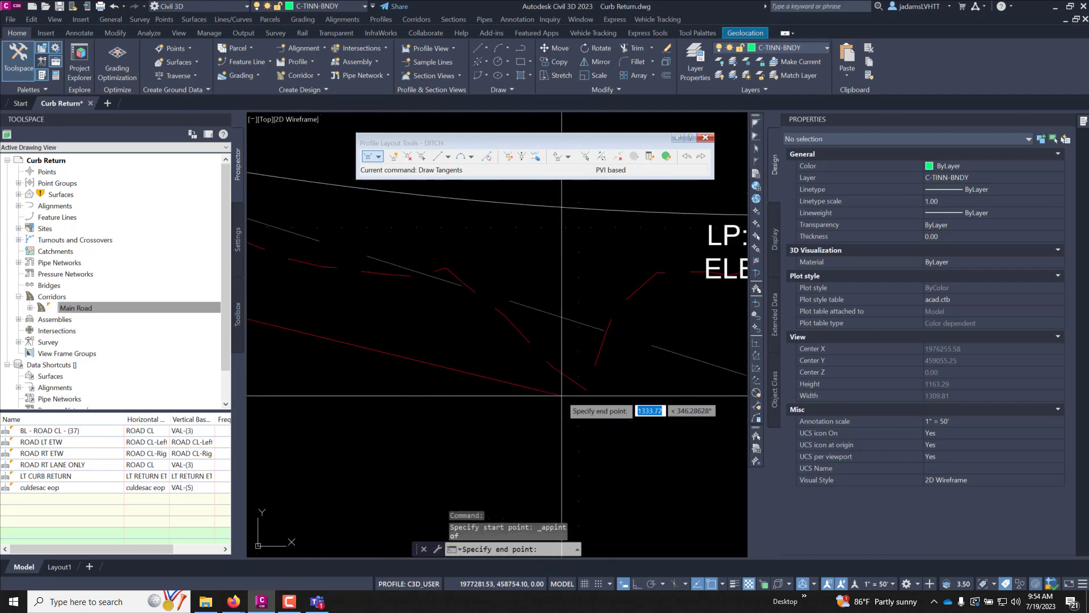
click(552, 366)
key(Return)
Insert a PVI in the DITCH profile at about station 10+67.50, elevation 168.965', below the end of the road's straight grade
scroll(554, 365, down, 5)
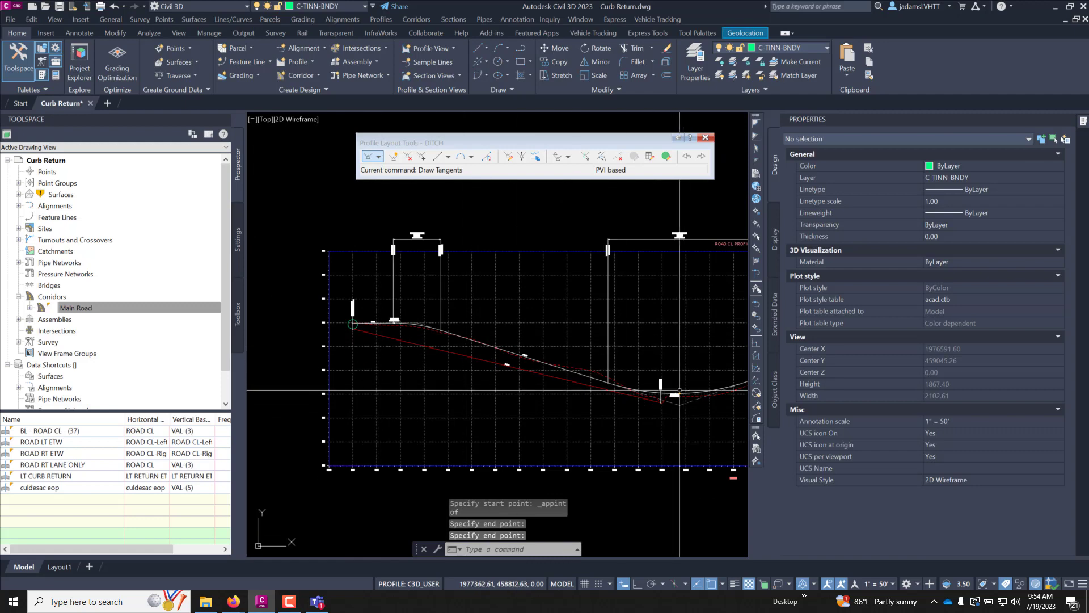
scroll(375, 353, up, 5)
scroll(375, 353, down, 3)
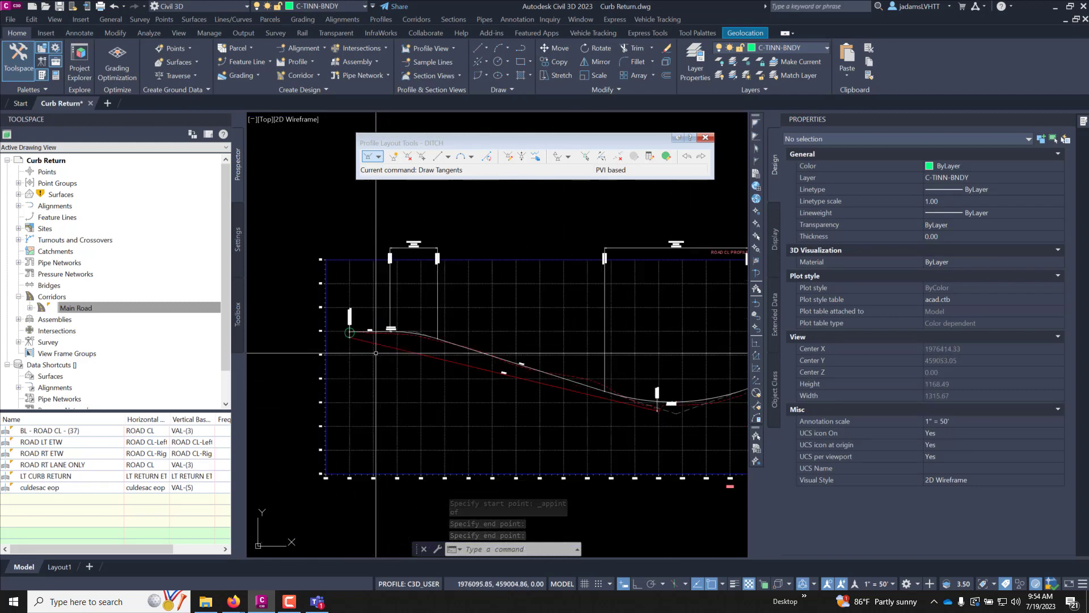
scroll(659, 391, up, 2)
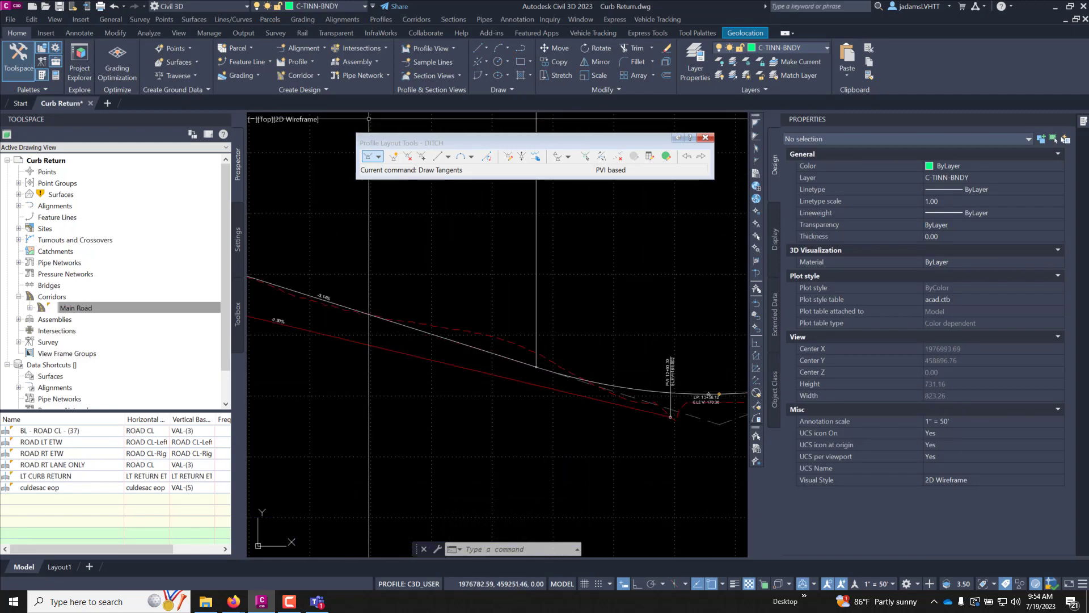
click(394, 157)
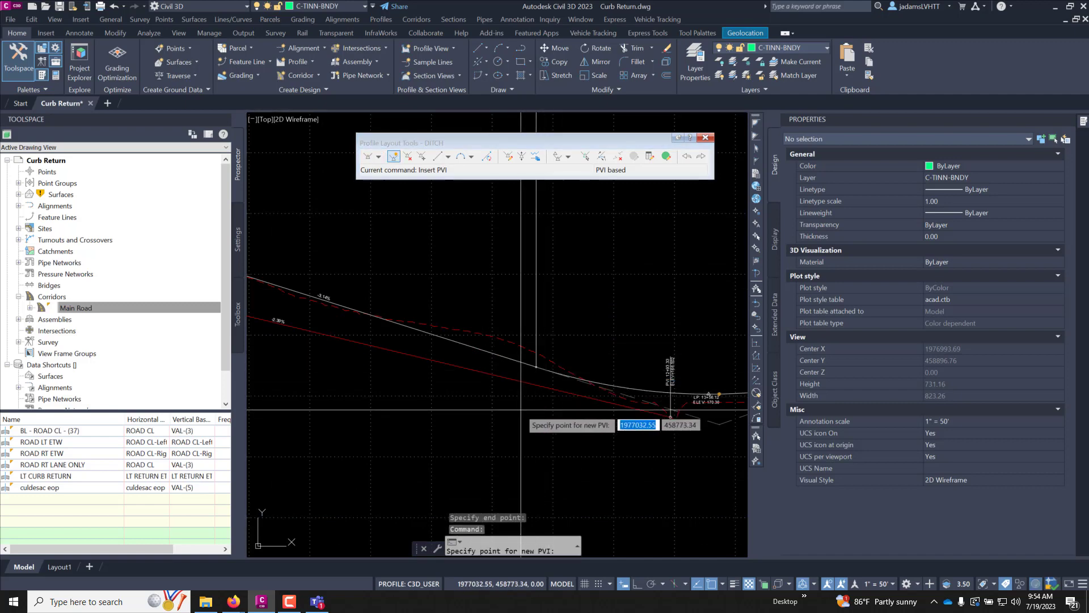
click(536, 353)
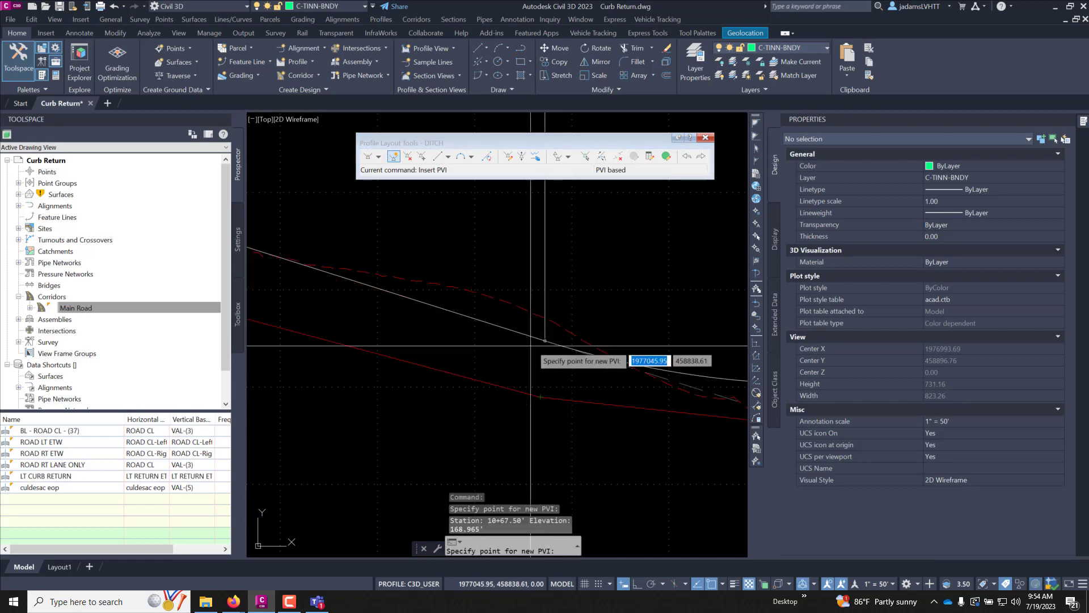
Insert another DITCH PVI at about station 3+69.53, elevation 191.413', and close the profile layout tools
scroll(528, 347, down, 3)
scroll(291, 298, up, 6)
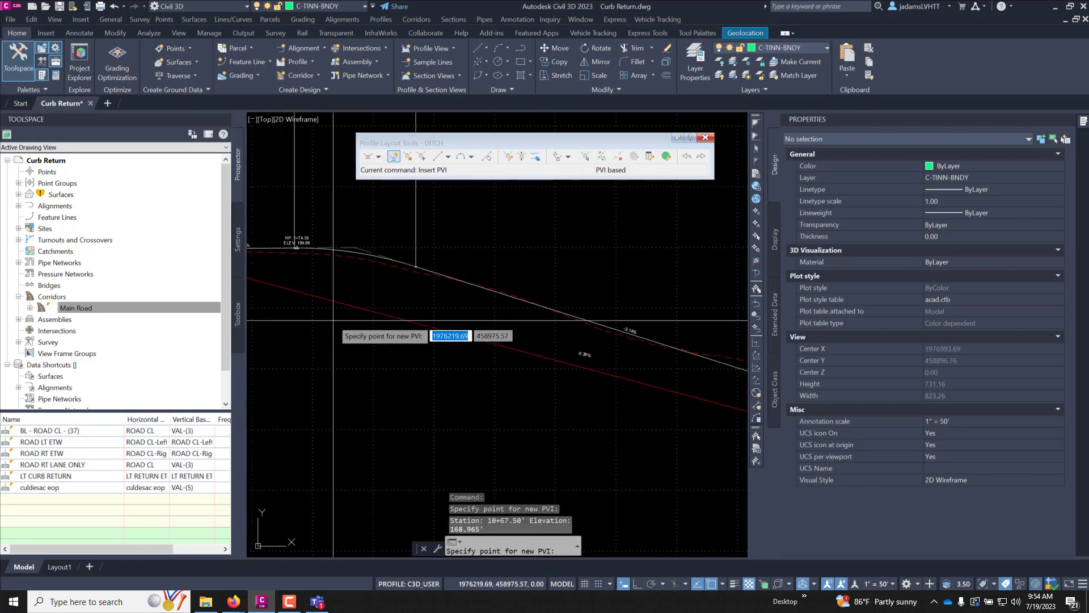
click(465, 291)
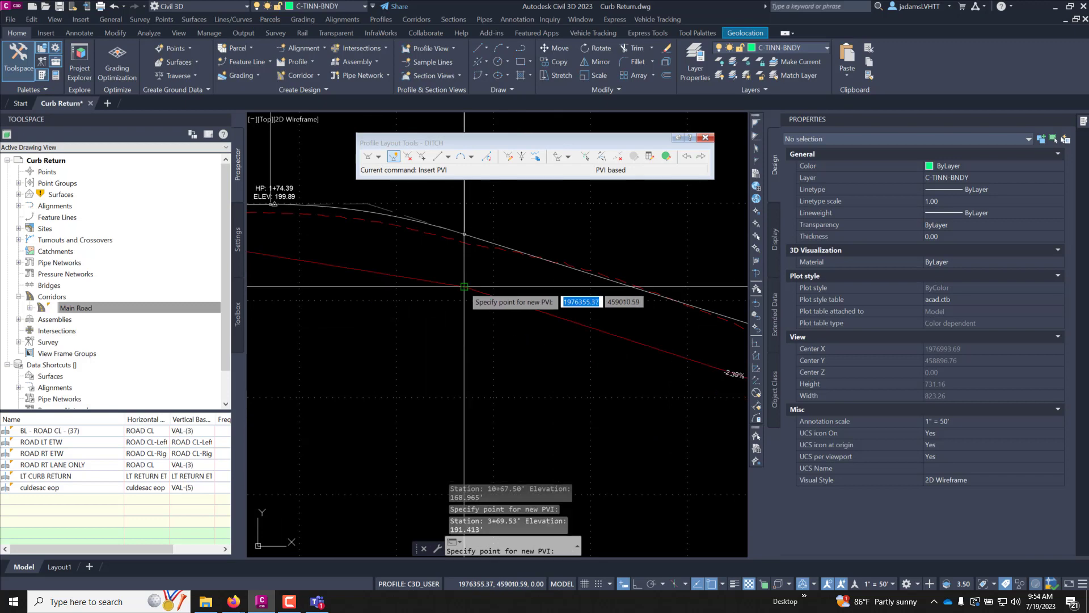
key(Return)
scroll(462, 250, down, 3)
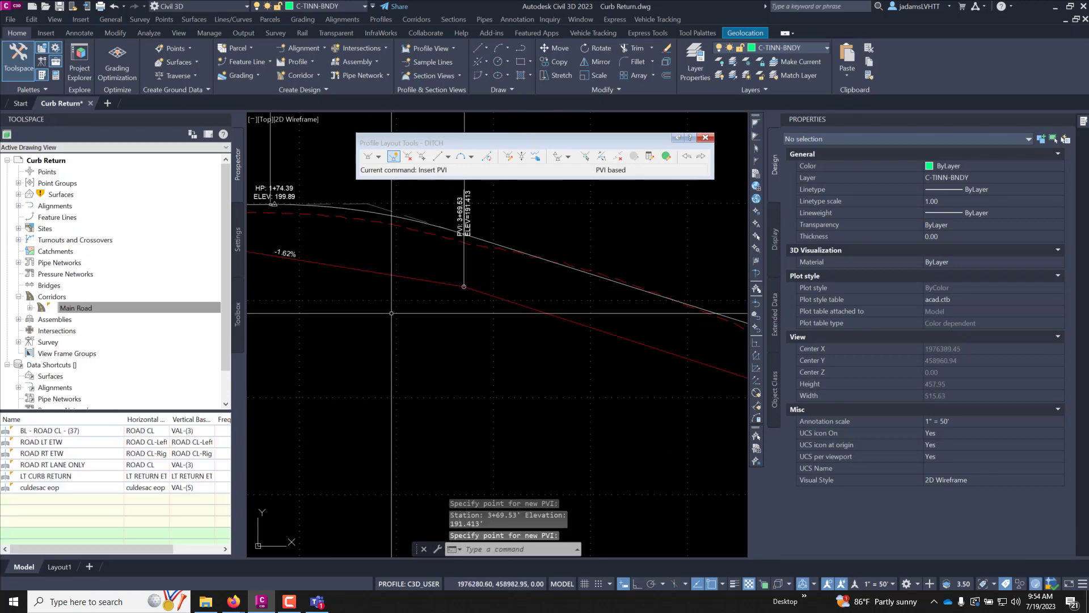
scroll(352, 319, down, 2)
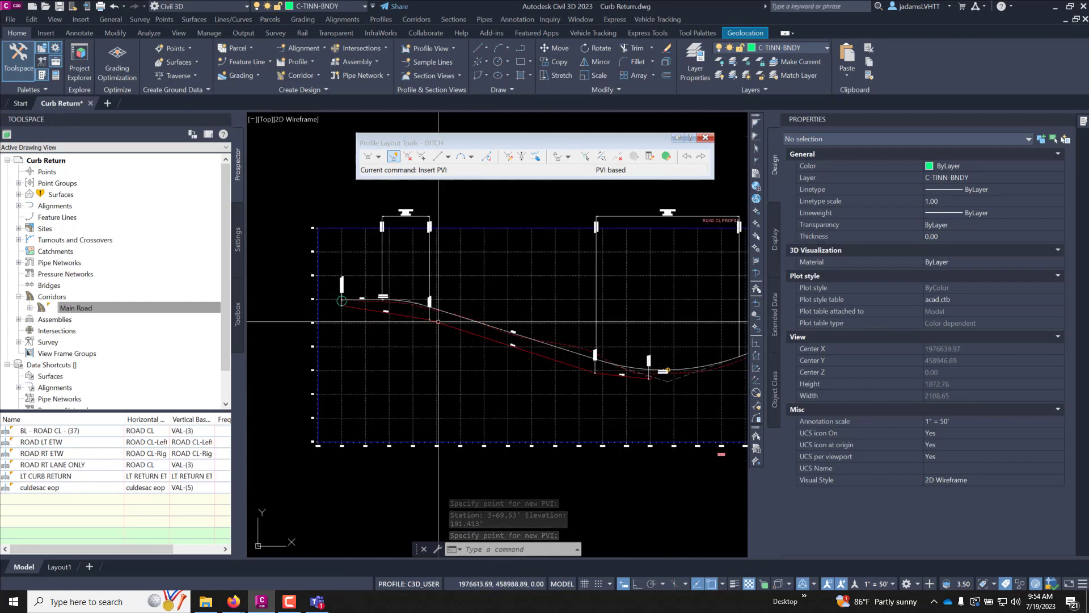
scroll(393, 316, up, 5)
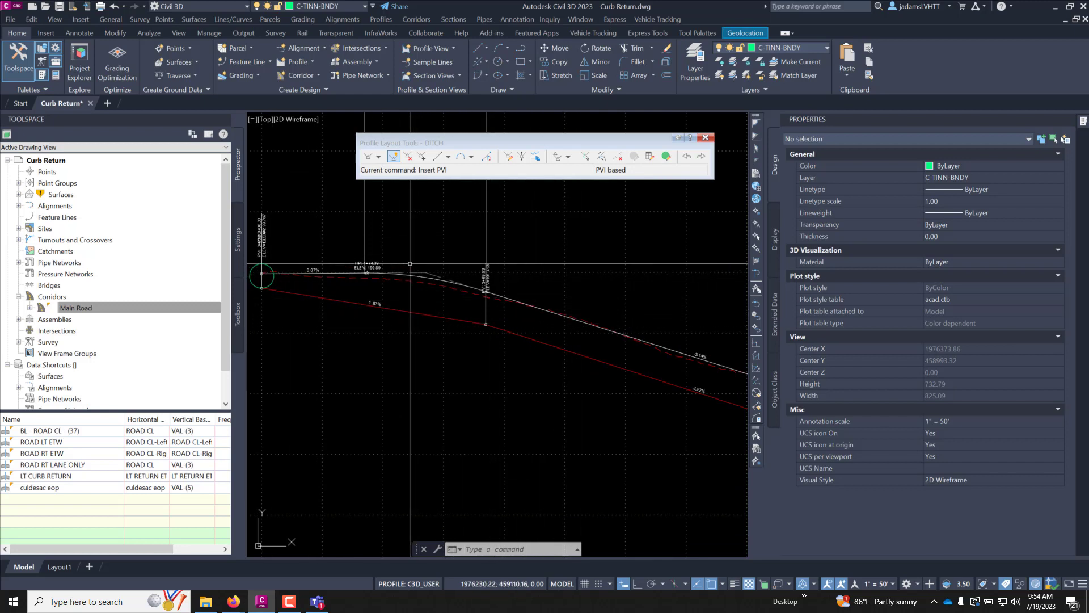
click(705, 138)
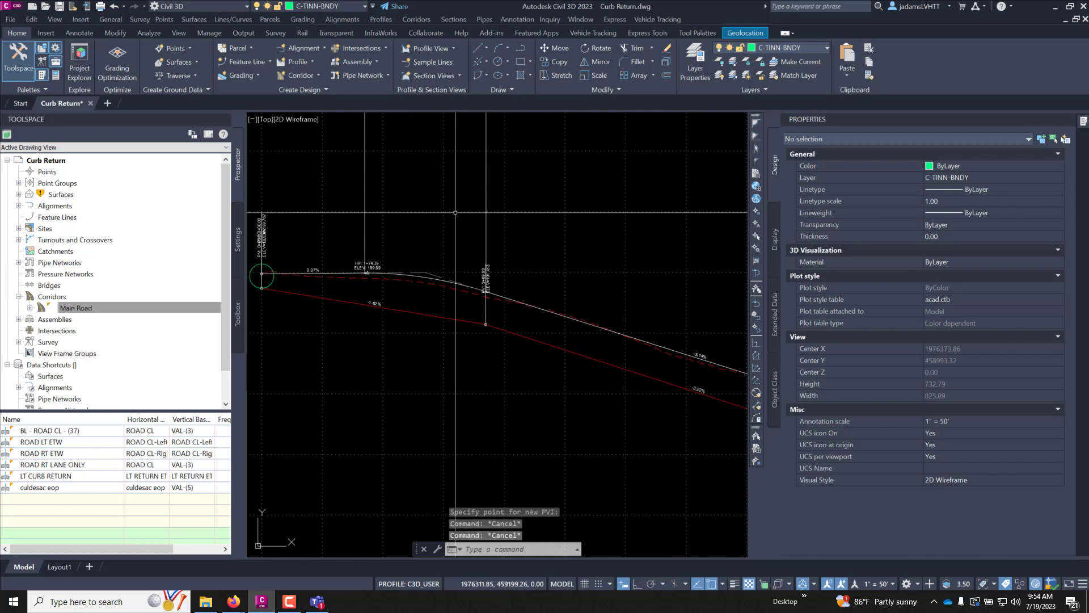
Change the DITCH profile's style to Standard and deselect the profile
scroll(425, 292, down, 3)
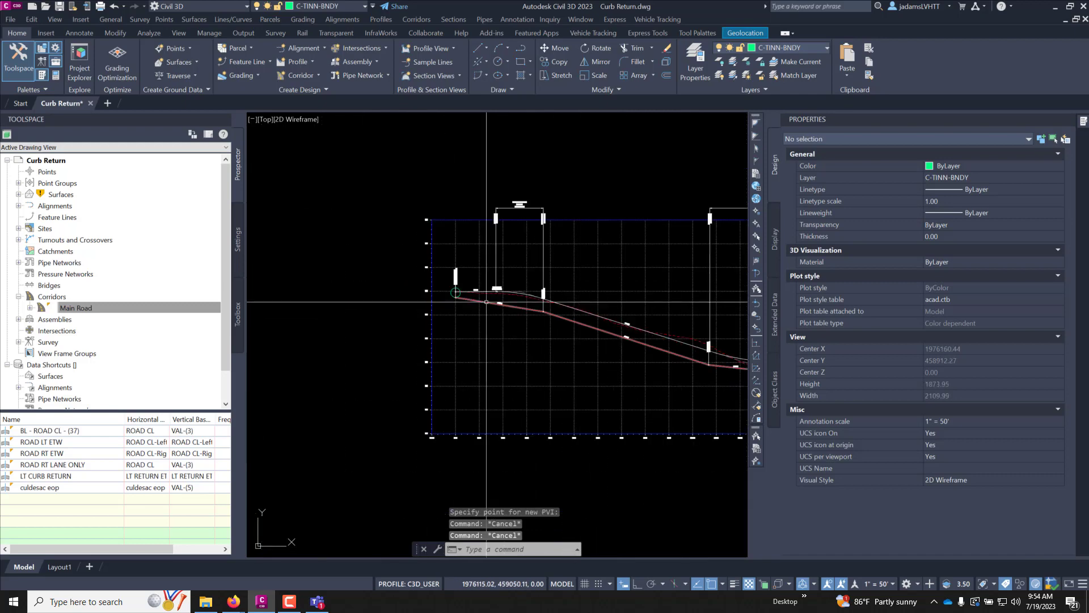
scroll(486, 302, up, 5)
scroll(439, 314, down, 3)
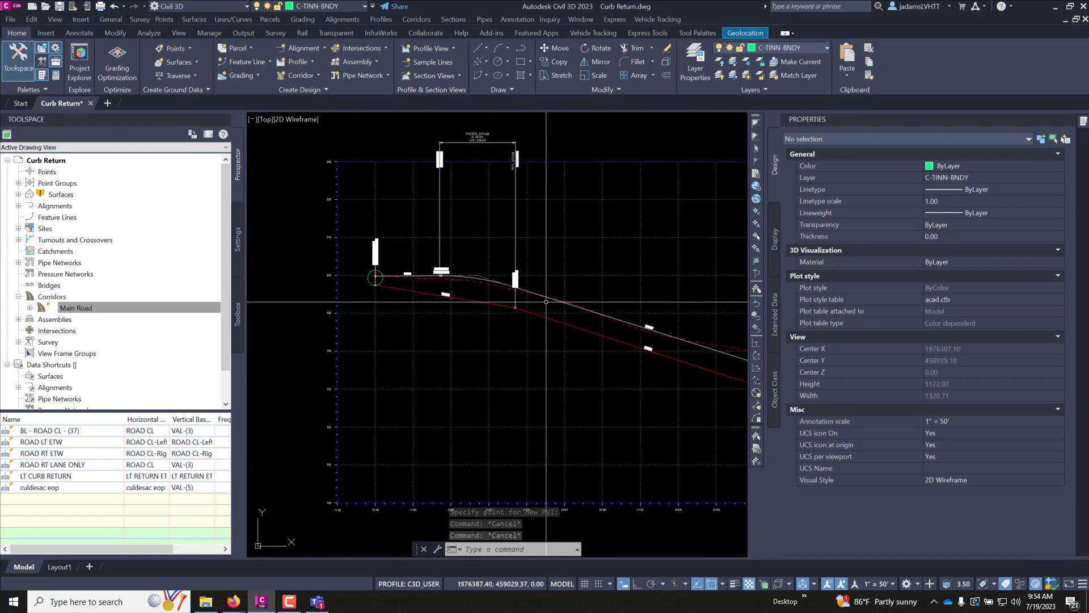
scroll(439, 315, down, 2)
scroll(607, 324, up, 6)
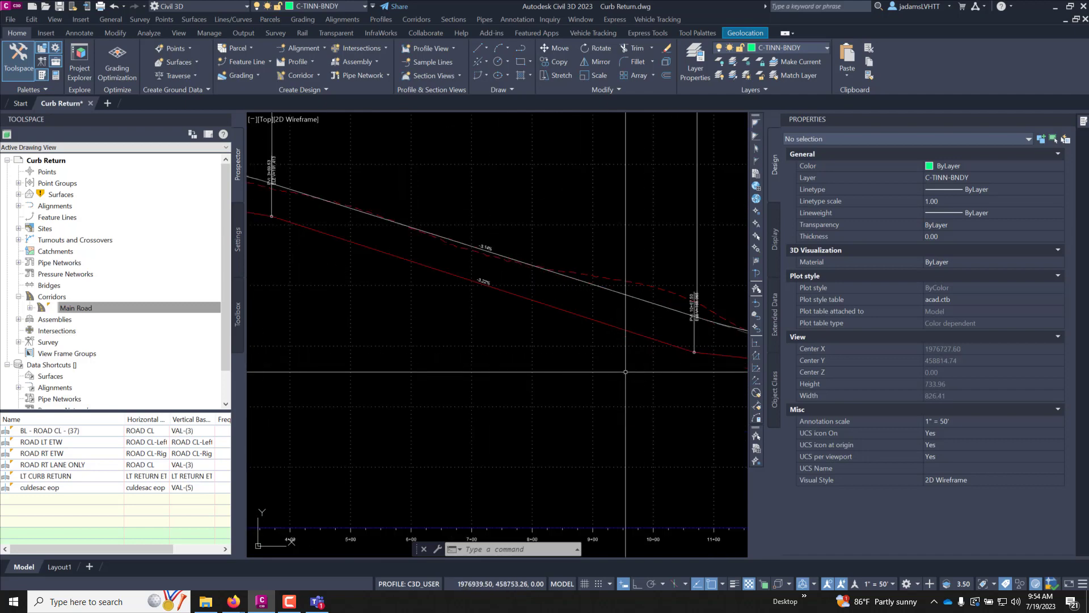
click(610, 324)
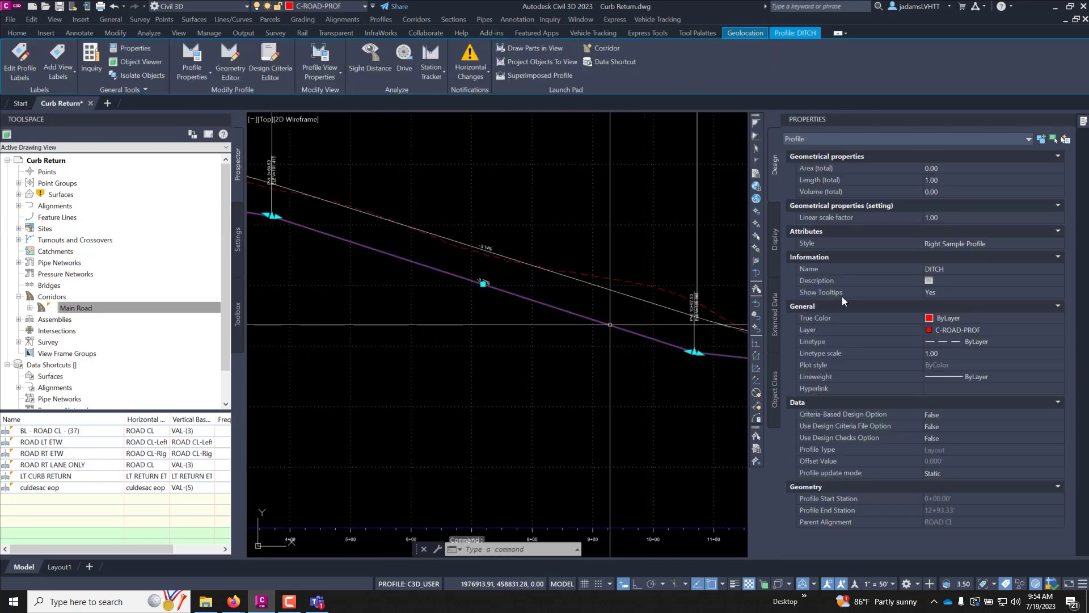
click(1011, 243)
click(1015, 245)
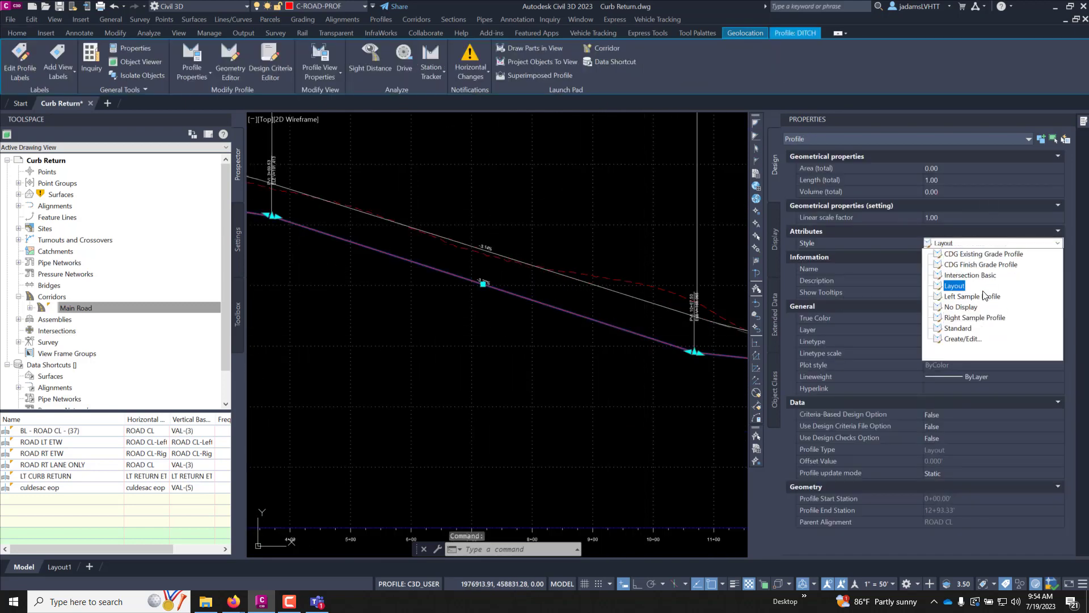
click(957, 328)
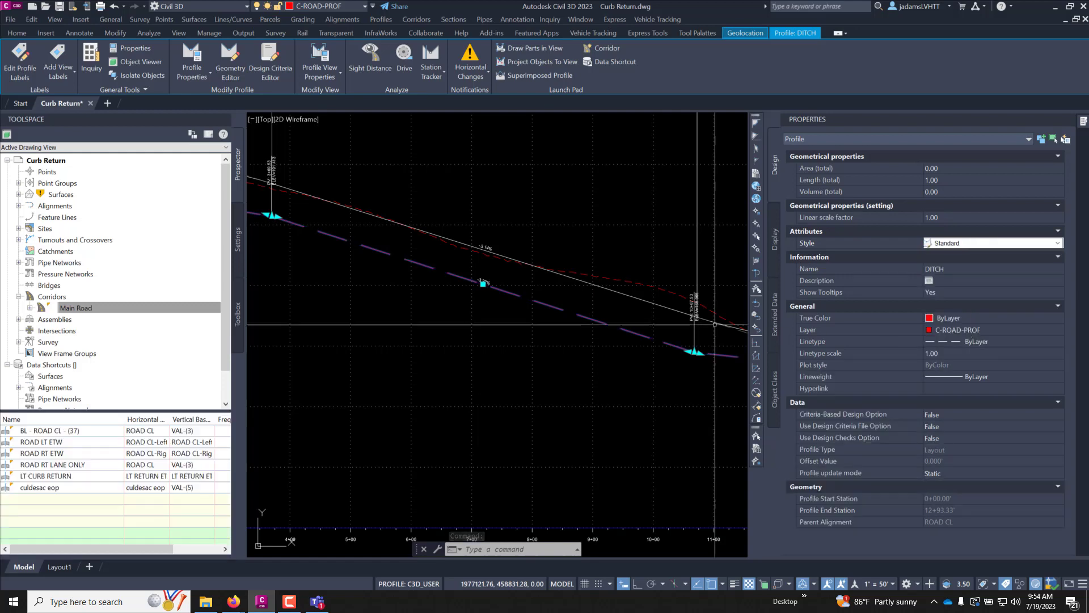
key(Escape)
click(621, 321)
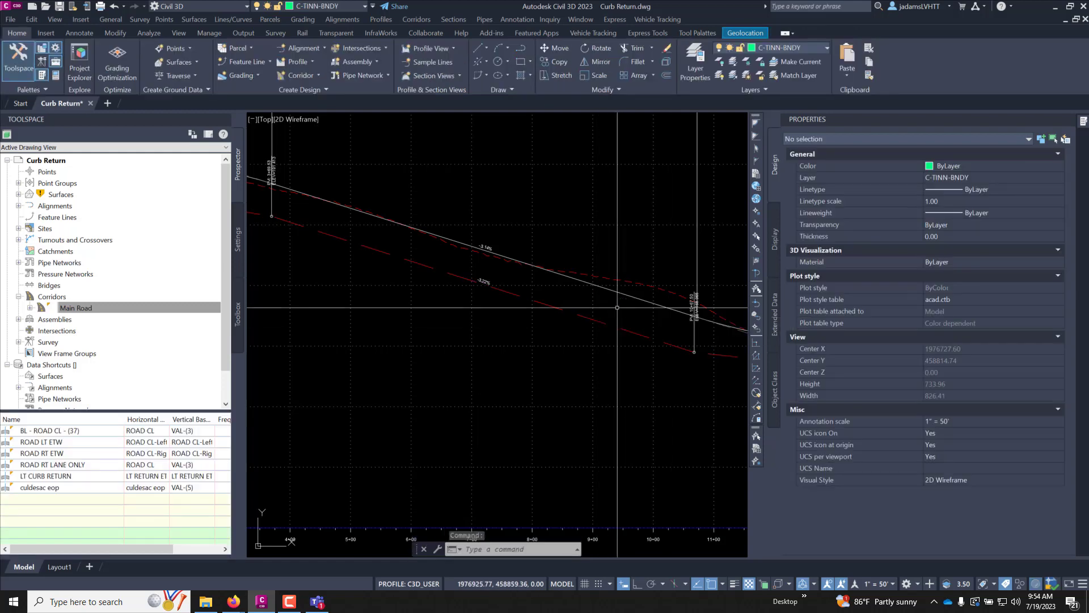
click(620, 312)
scroll(590, 273, down, 3)
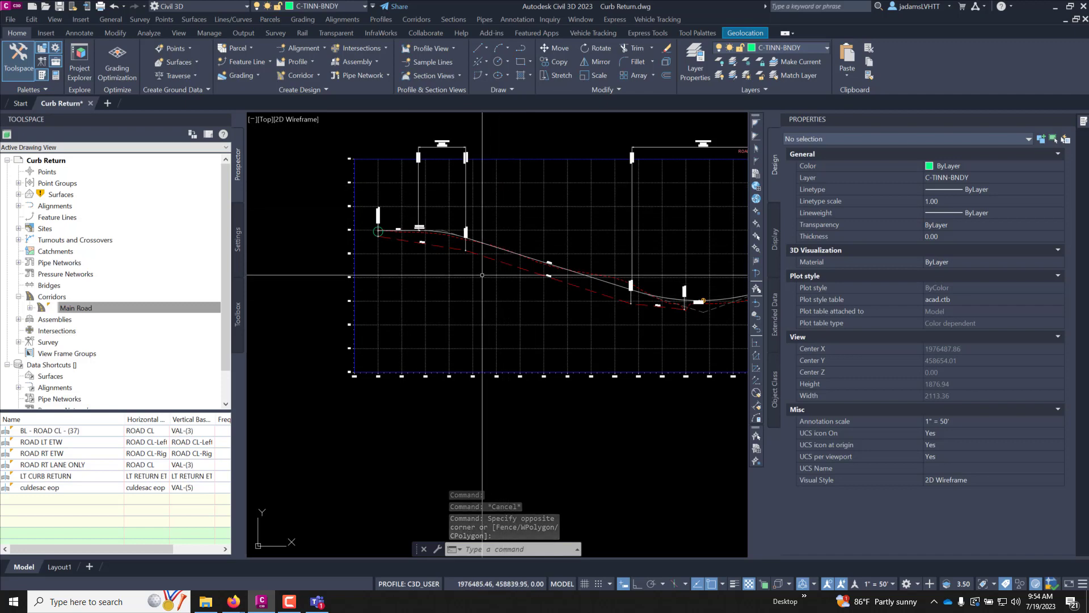
scroll(575, 281, up, 2)
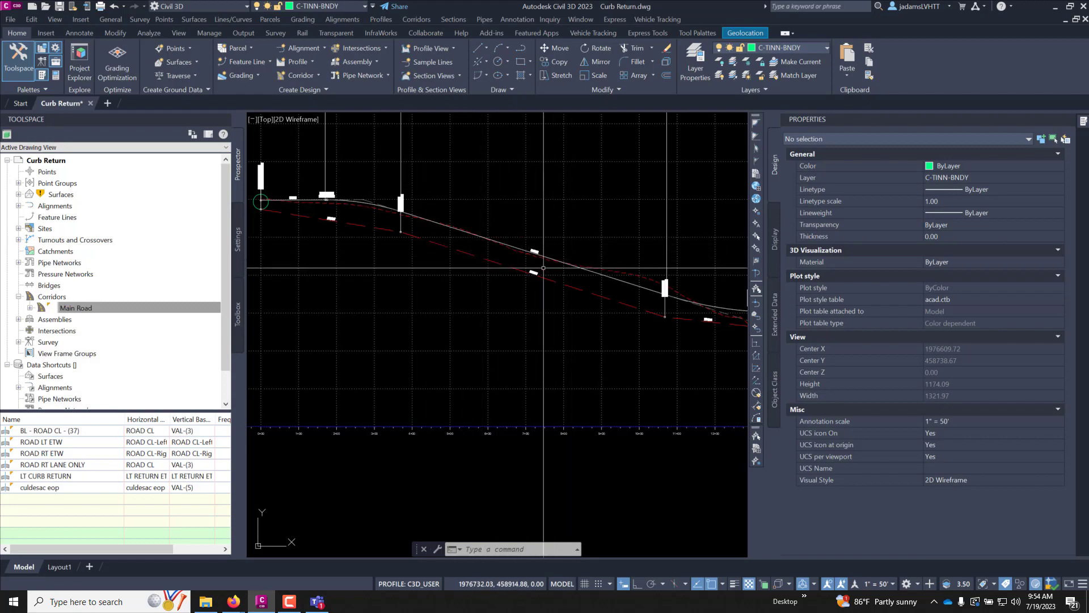
Measure the plan distance from the Main Road centerline to the left ditch with a trial circle, with object snap off
scroll(647, 320, down, 8)
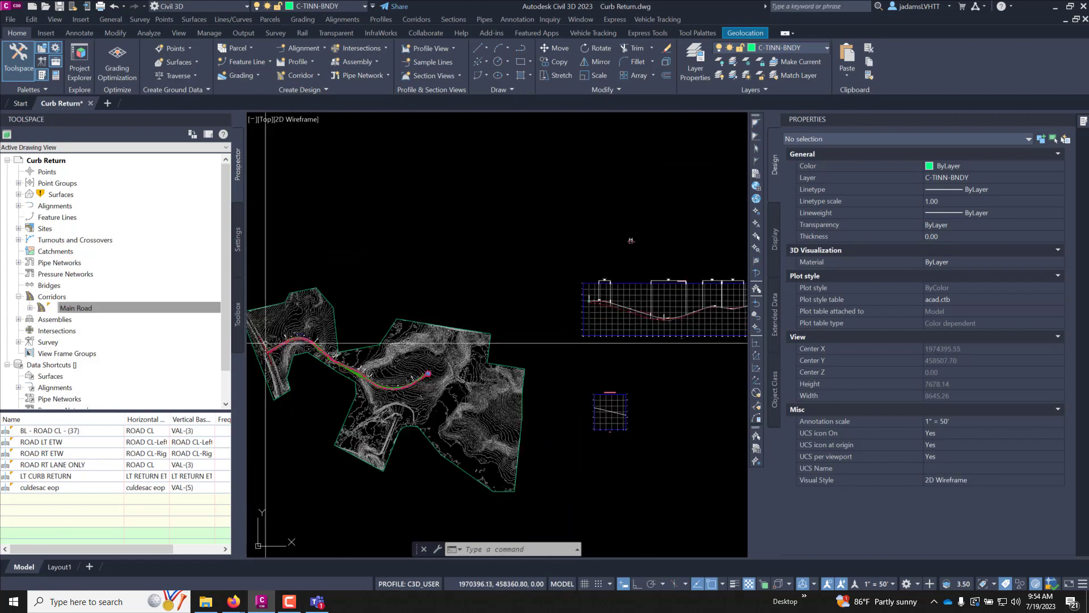
scroll(266, 343, up, 20)
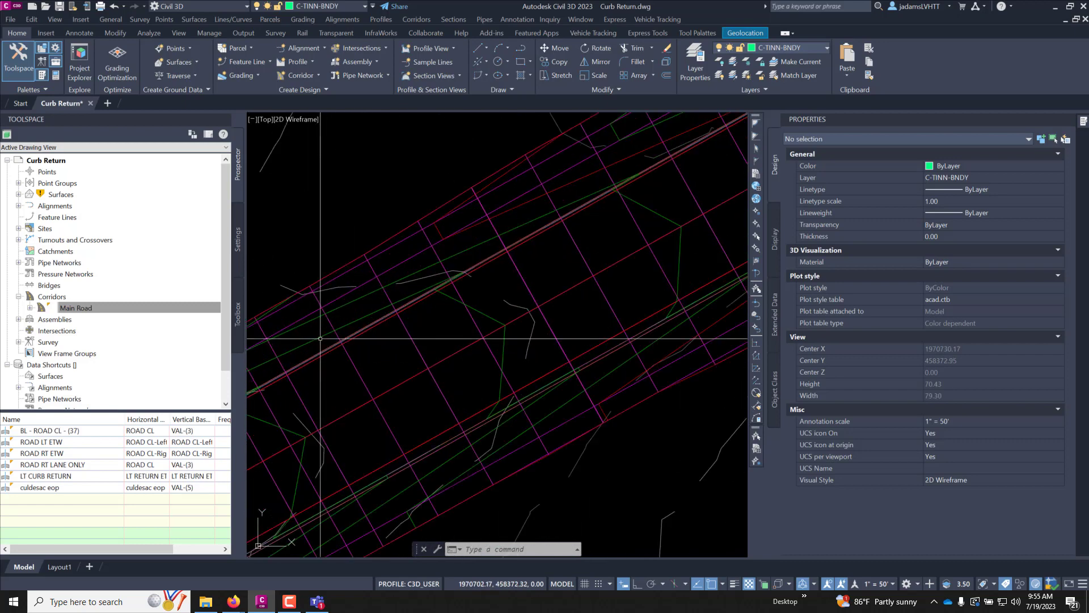
text(c)
key(Return)
click(360, 398)
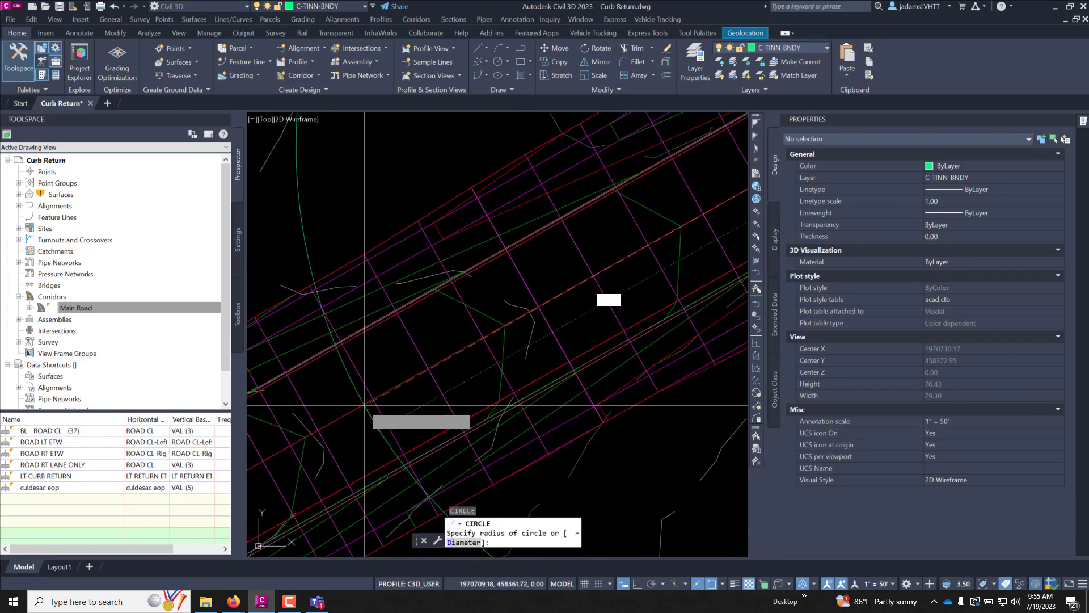
key(Escape)
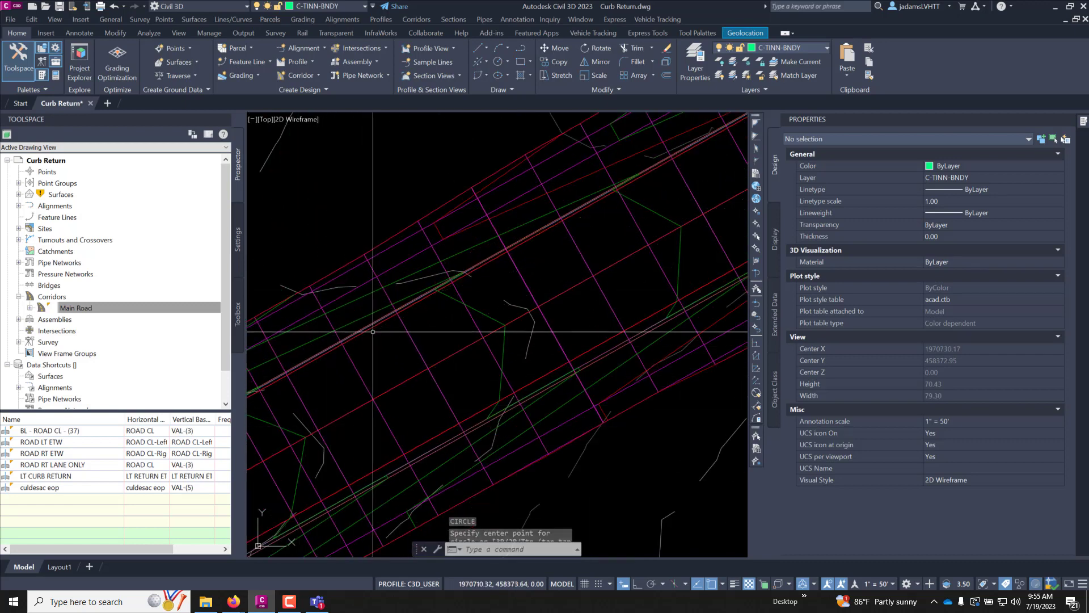
key(Return)
key(F3)
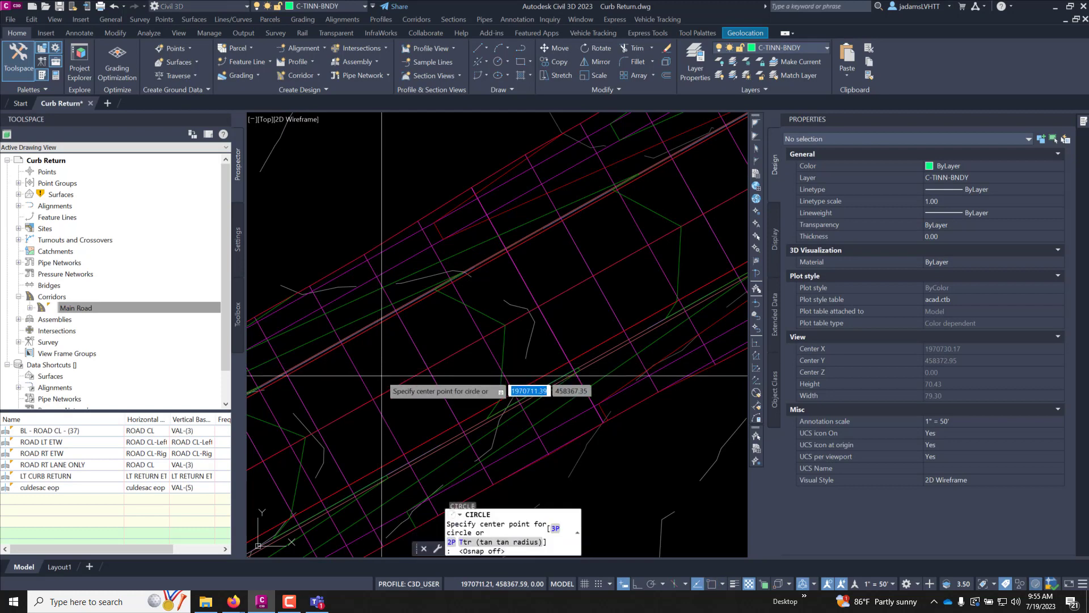
click(390, 391)
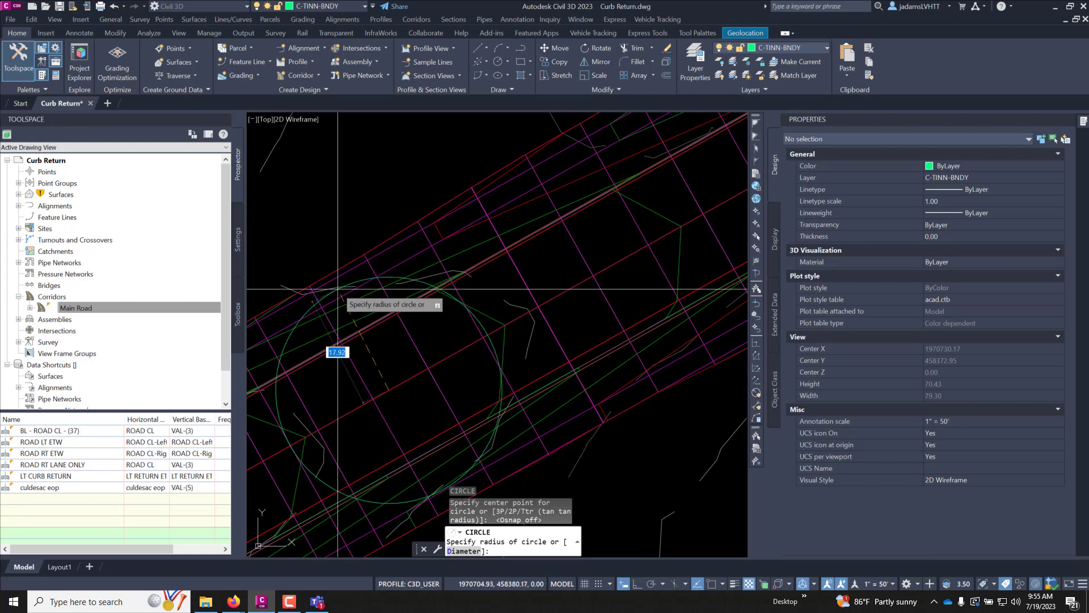
key(Escape)
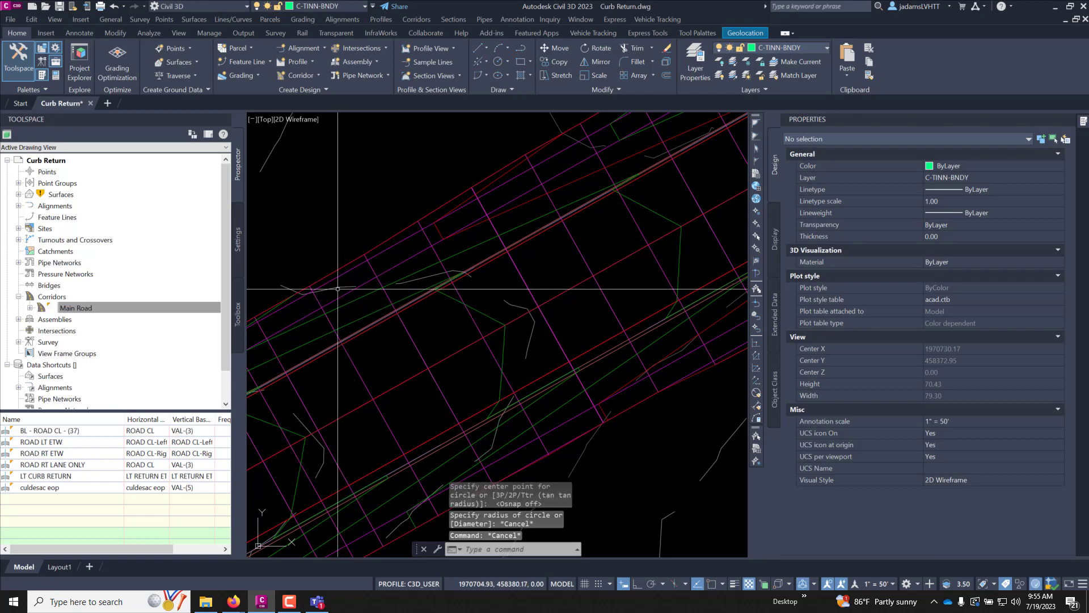
Sample the LittleRiverLidarTopo surface along the ROAD CL alignment at an 18' offset for a new surface profile
click(298, 62)
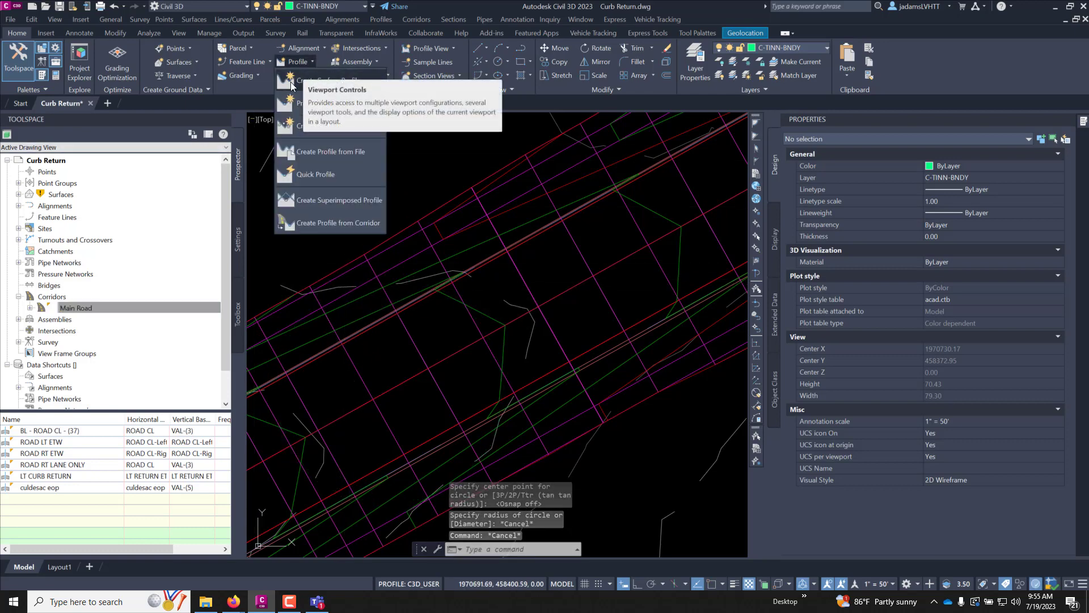
click(293, 83)
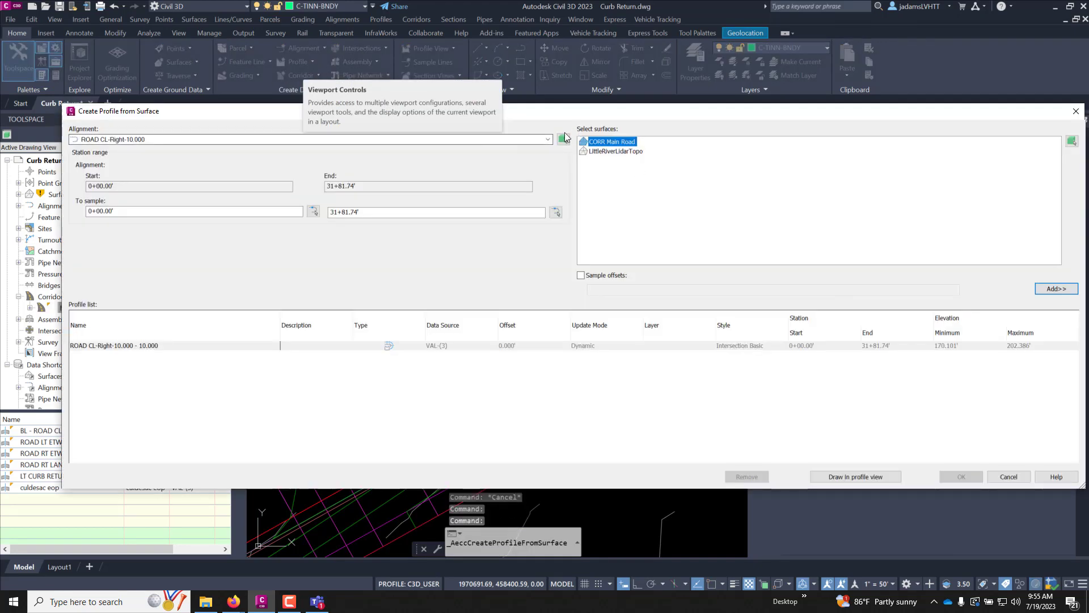
click(546, 140)
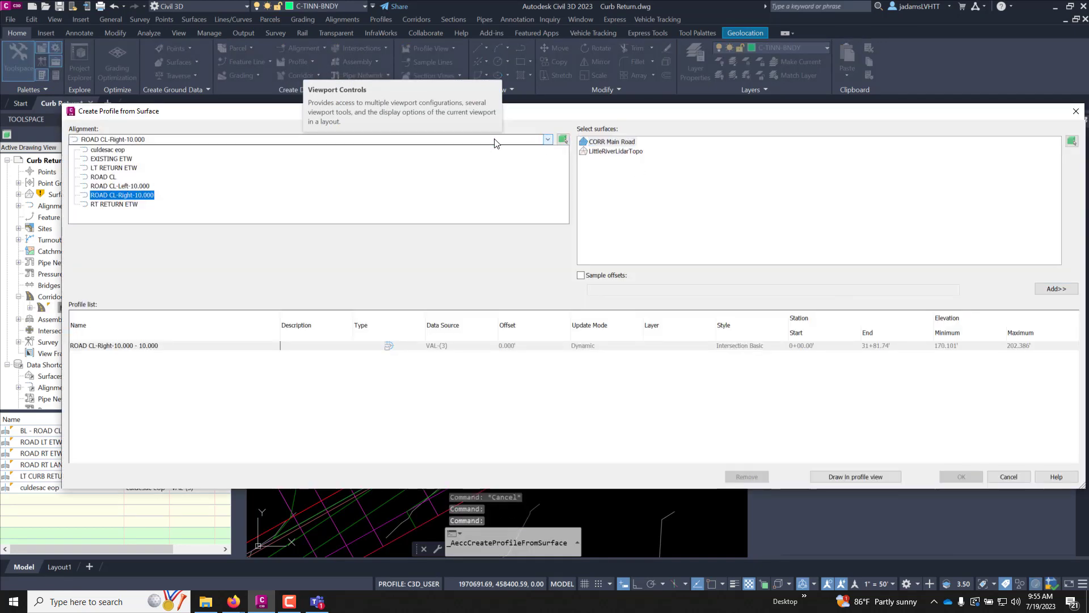
click(102, 177)
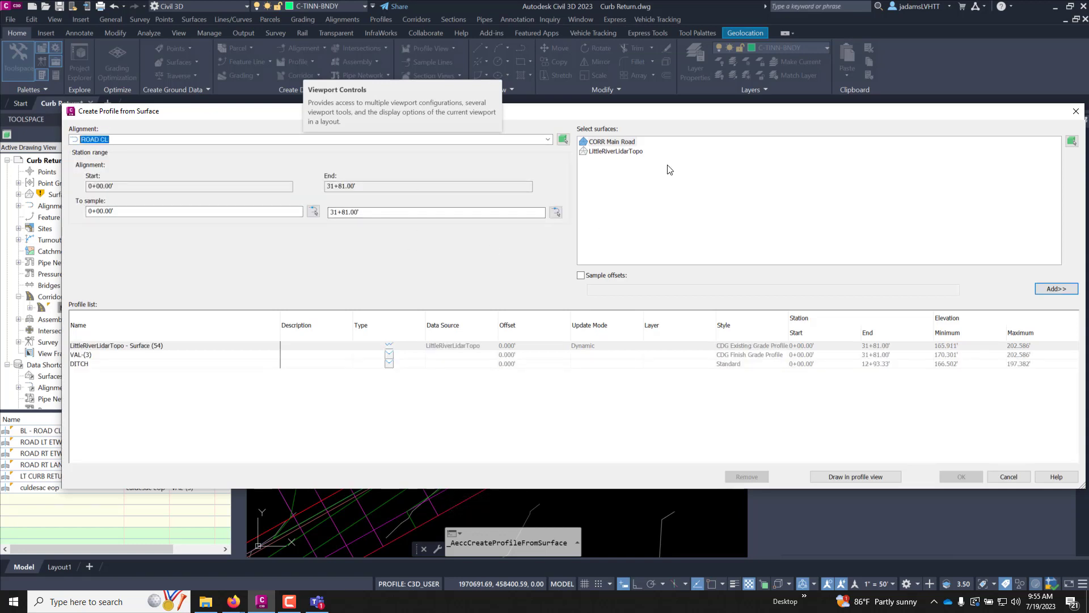
click(581, 276)
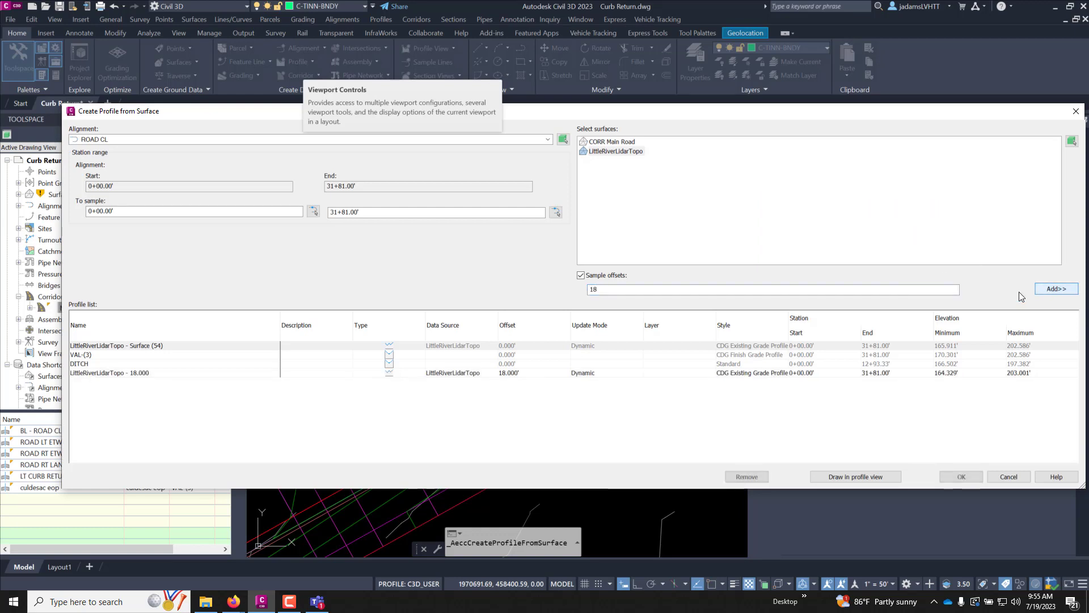
Assign the Left Sample Profile style to the 18' offset profile, create it, and dismiss the event list
double_click(746, 373)
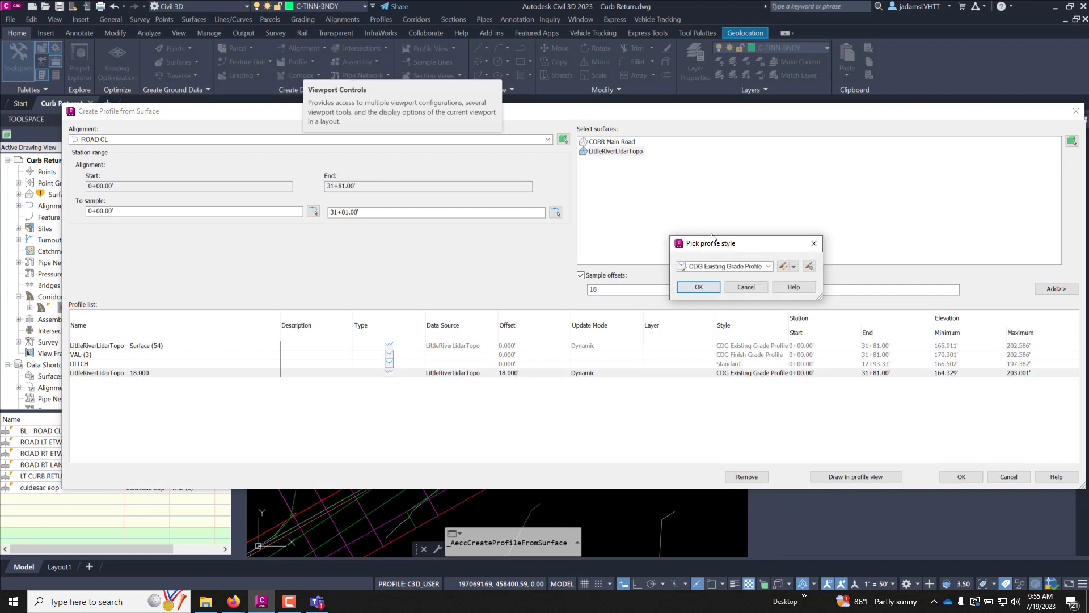
click(750, 265)
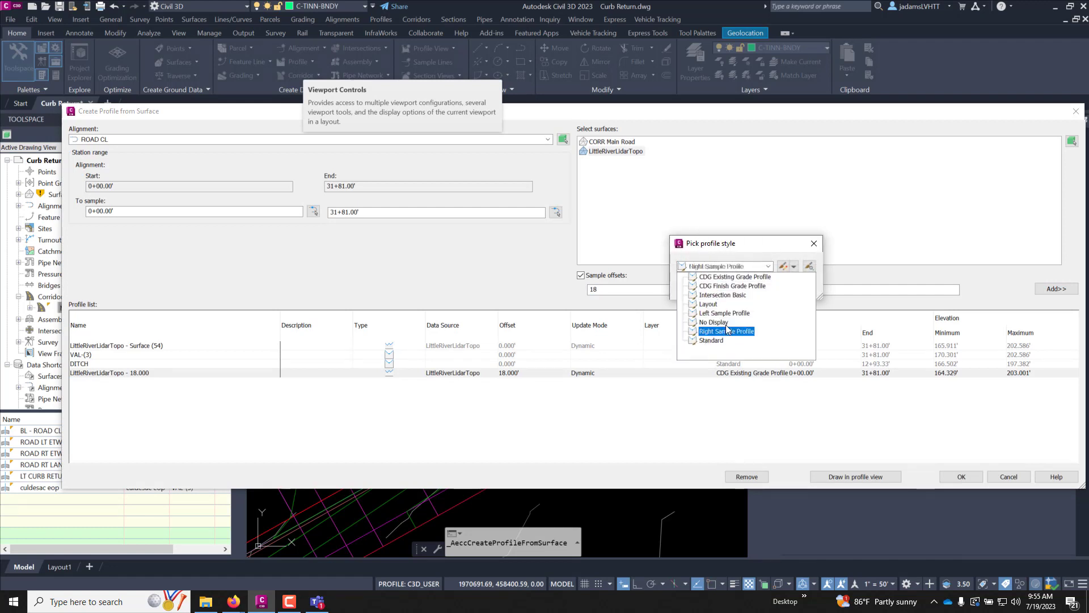
click(724, 313)
click(703, 289)
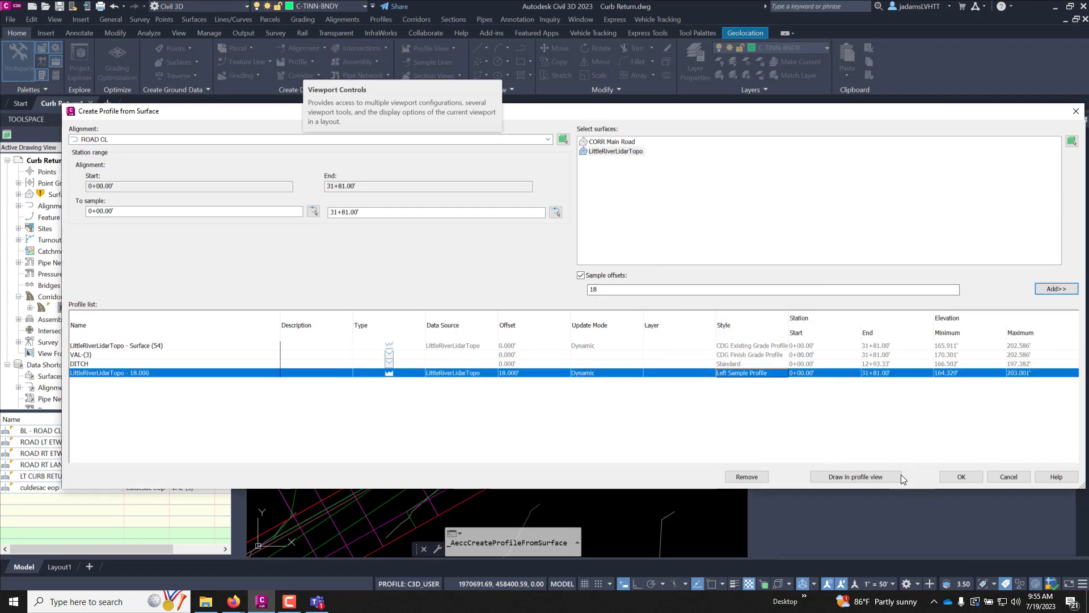
click(962, 478)
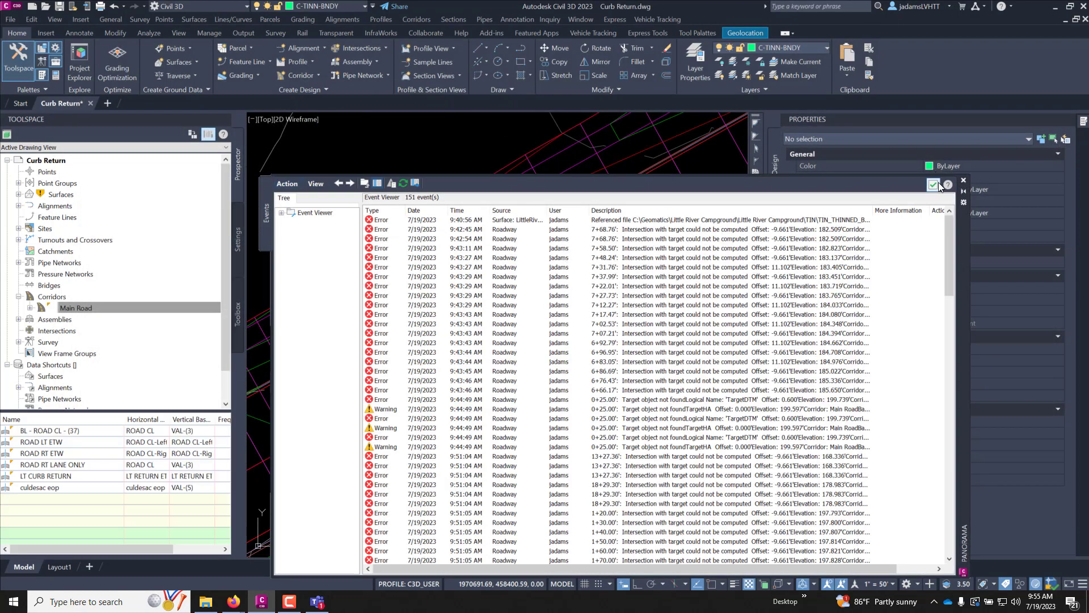
click(934, 184)
Move the DITCH profile's end point down onto the offset existing-ground line at about station 12+82.45
scroll(358, 309, down, 10)
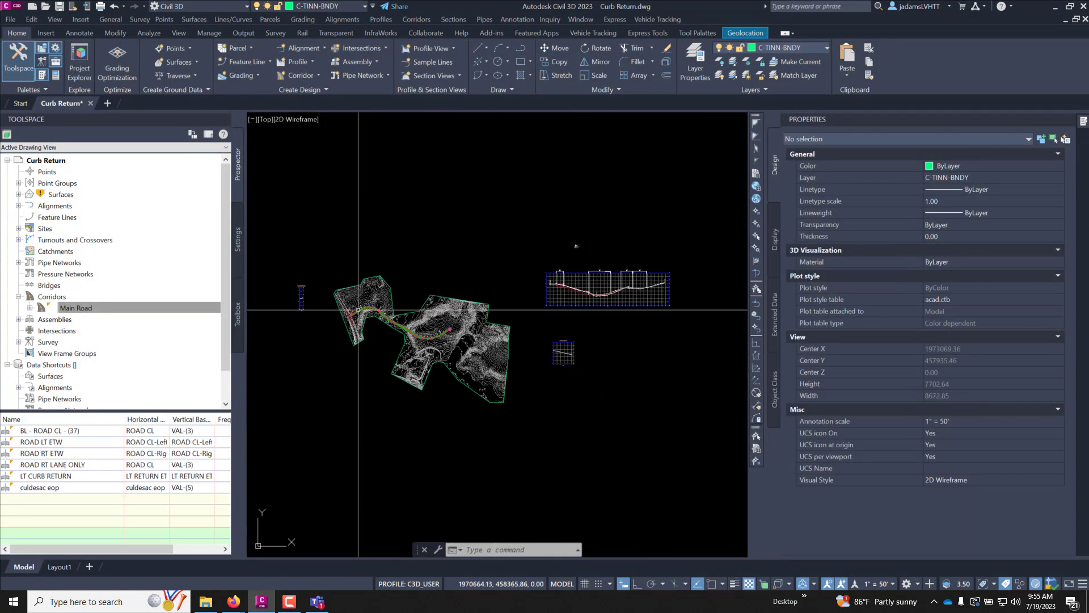
scroll(452, 284, up, 8)
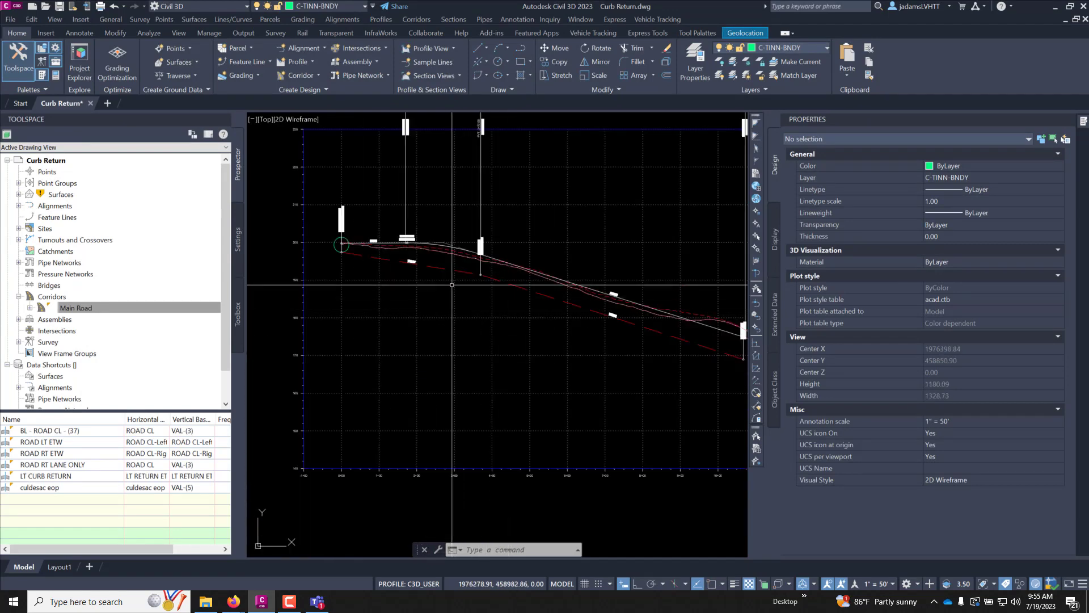
scroll(452, 285, up, 9)
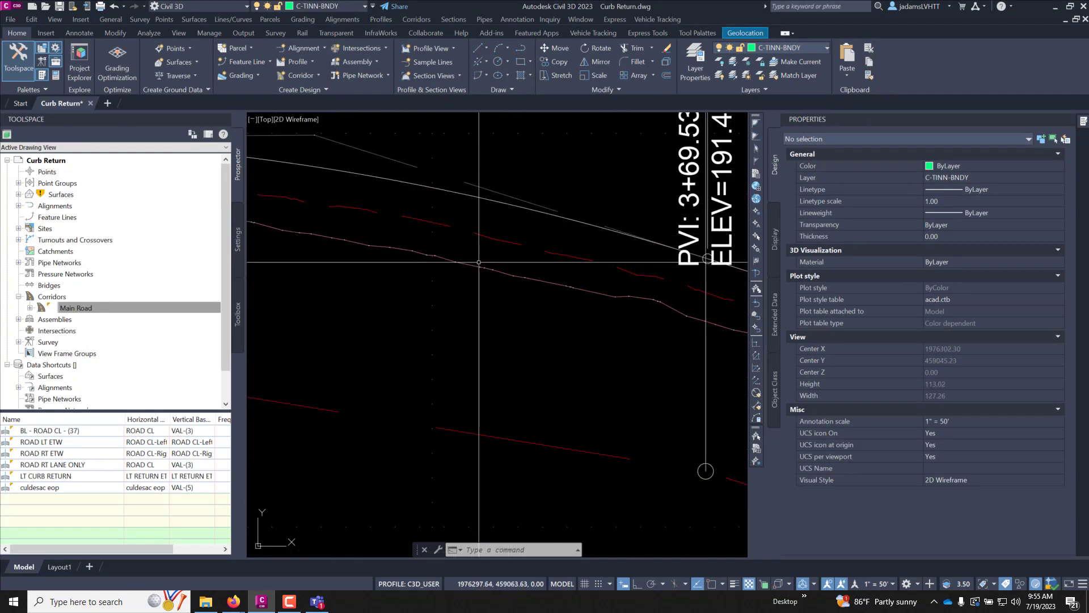
scroll(497, 260, down, 5)
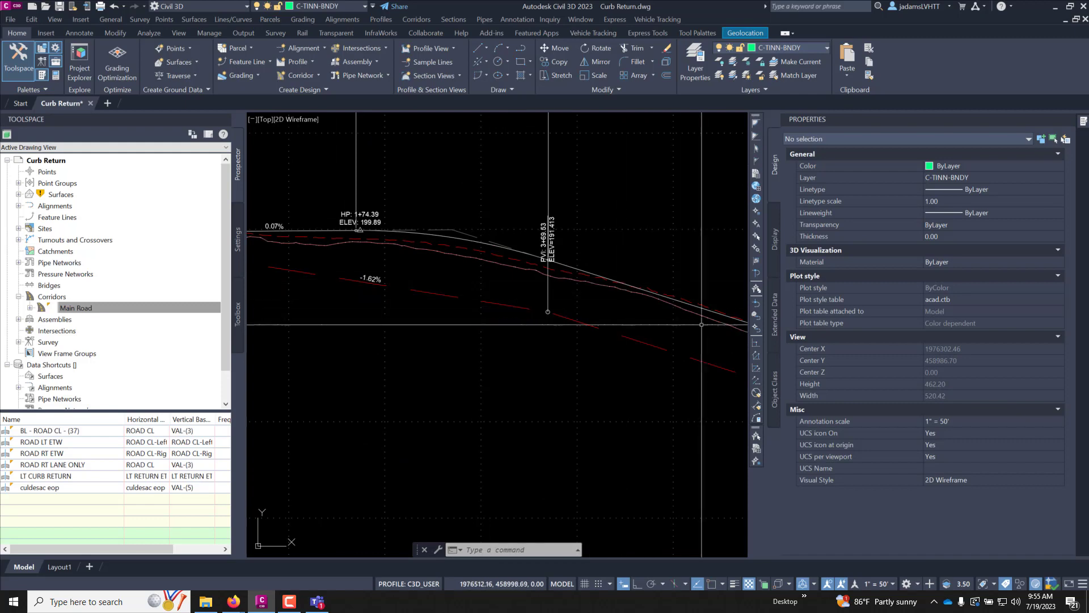
middle_drag(701, 324, 400, 207)
mouse_move(610, 283)
middle_down()
mouse_move(523, 228)
mouse_move(398, 190)
middle_up()
middle_drag(664, 301, 435, 247)
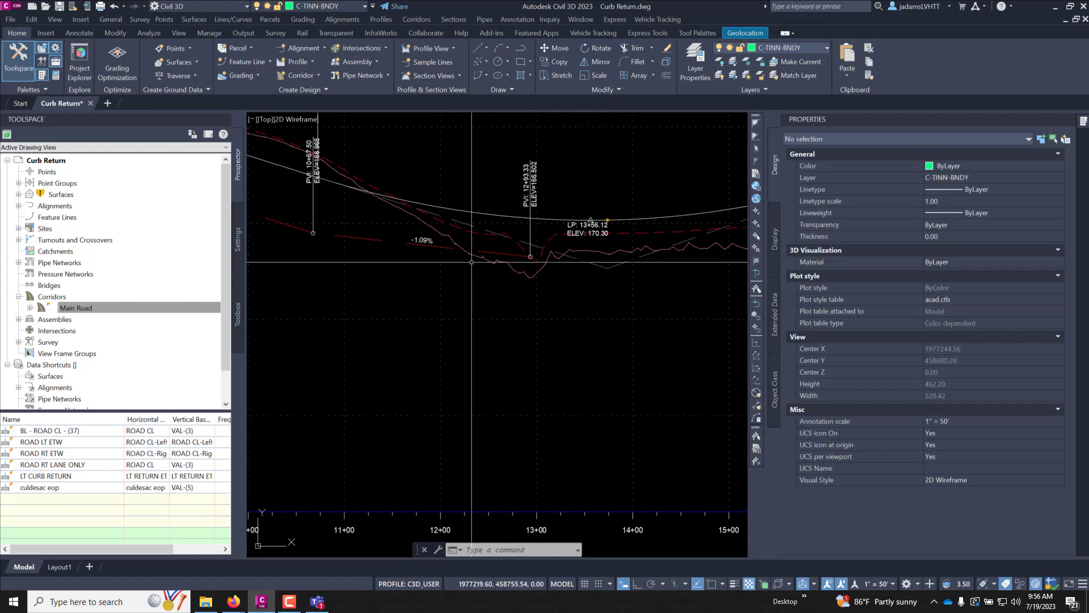
scroll(471, 262, up, 4)
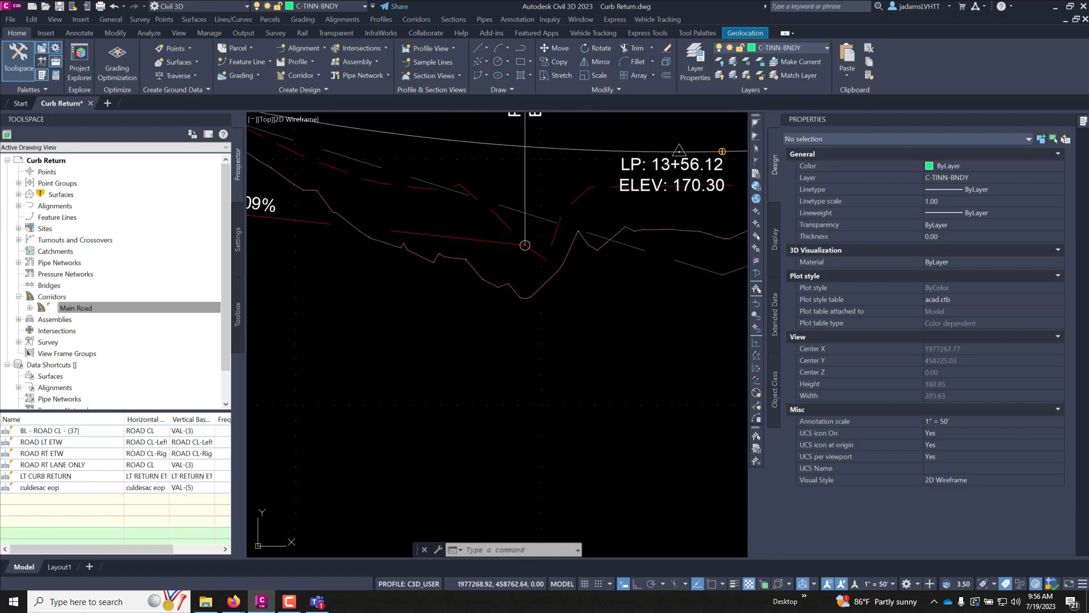
click(525, 245)
click(525, 245)
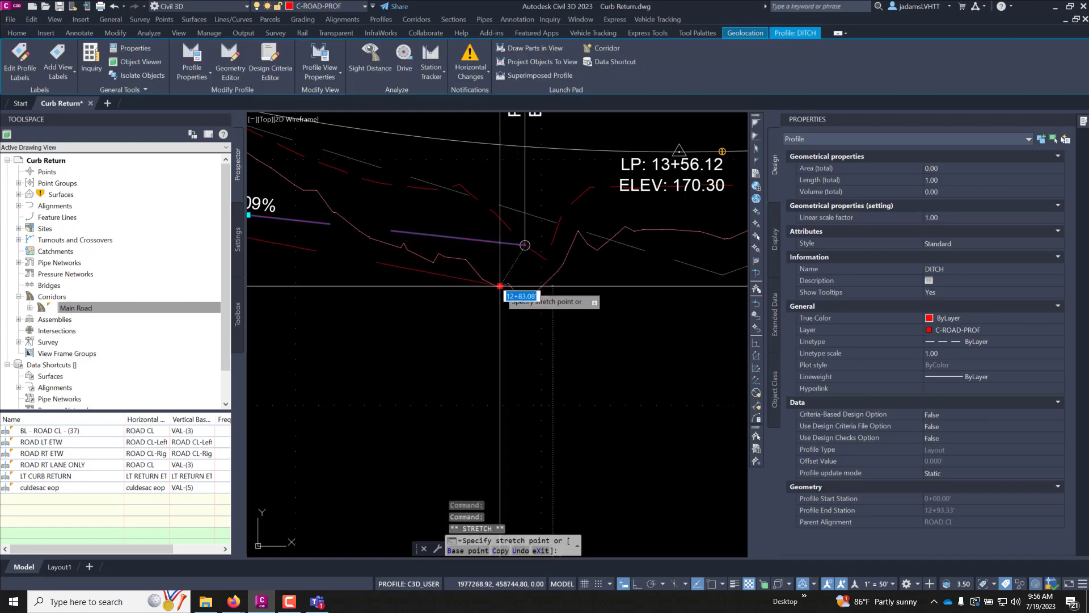
click(498, 294)
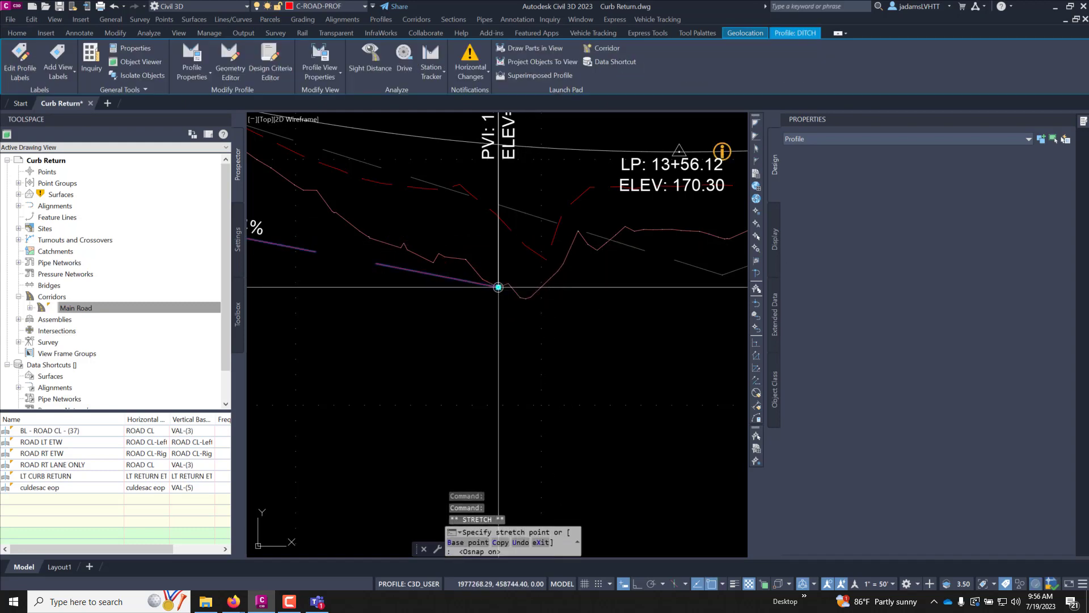
Compare the DITCH profile with the offset existing ground, gauging the gap along the -3.22% grade with a trial circle
scroll(560, 304, down, 3)
scroll(560, 304, down, 2)
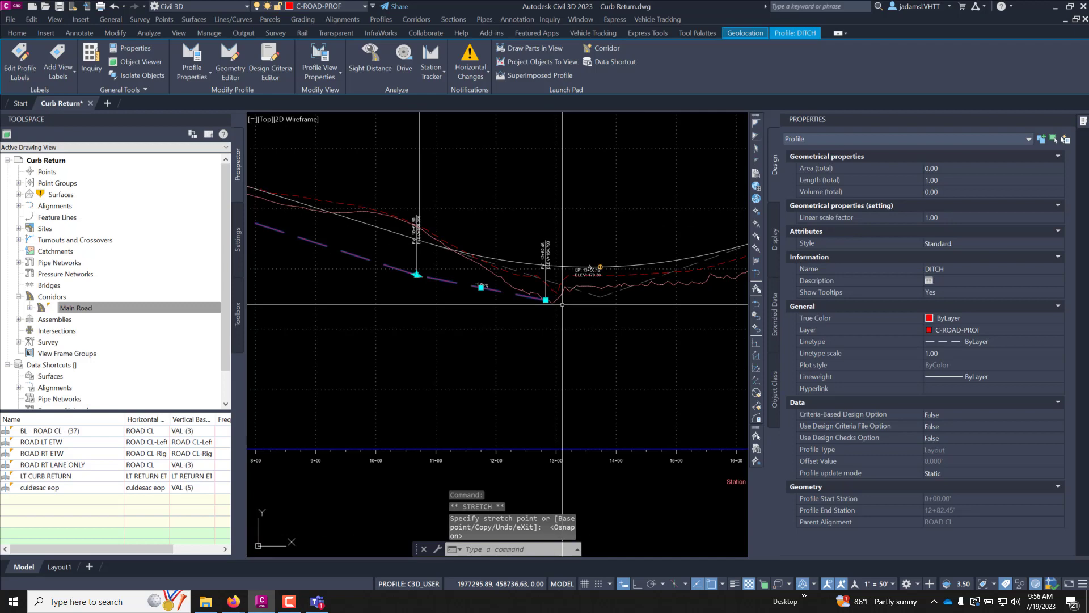
middle_drag(563, 304, 681, 328)
middle_drag(288, 189, 504, 213)
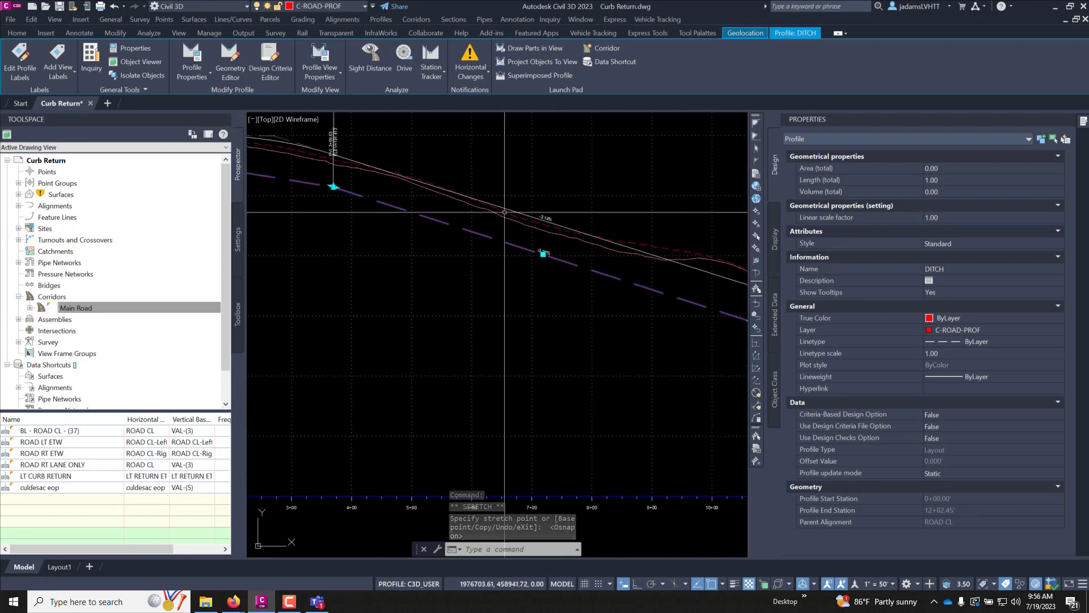
scroll(516, 237, up, 6)
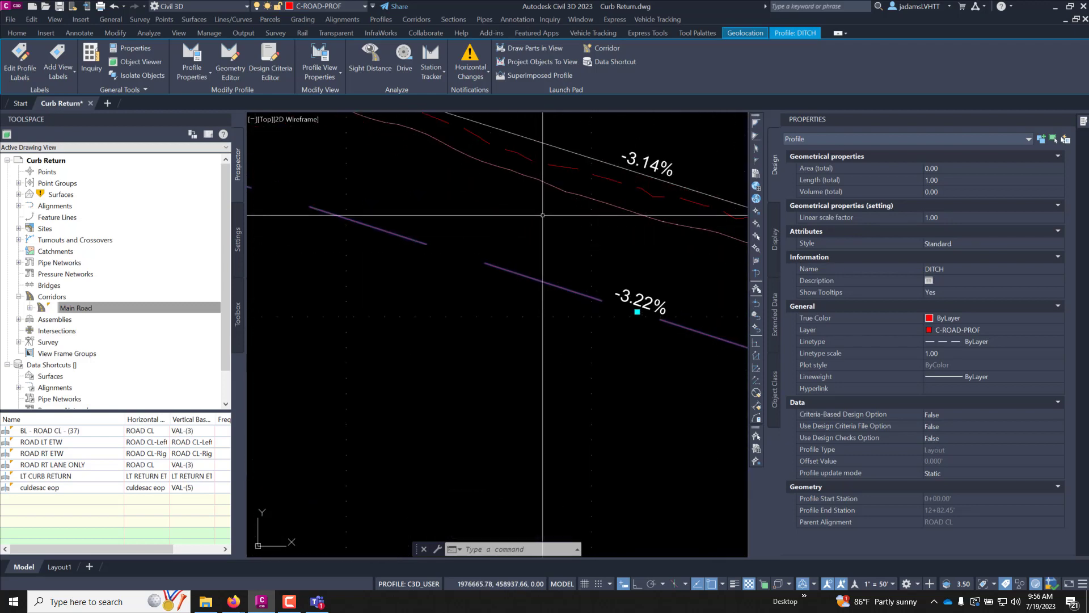
text(c)
key(Return)
click(566, 191)
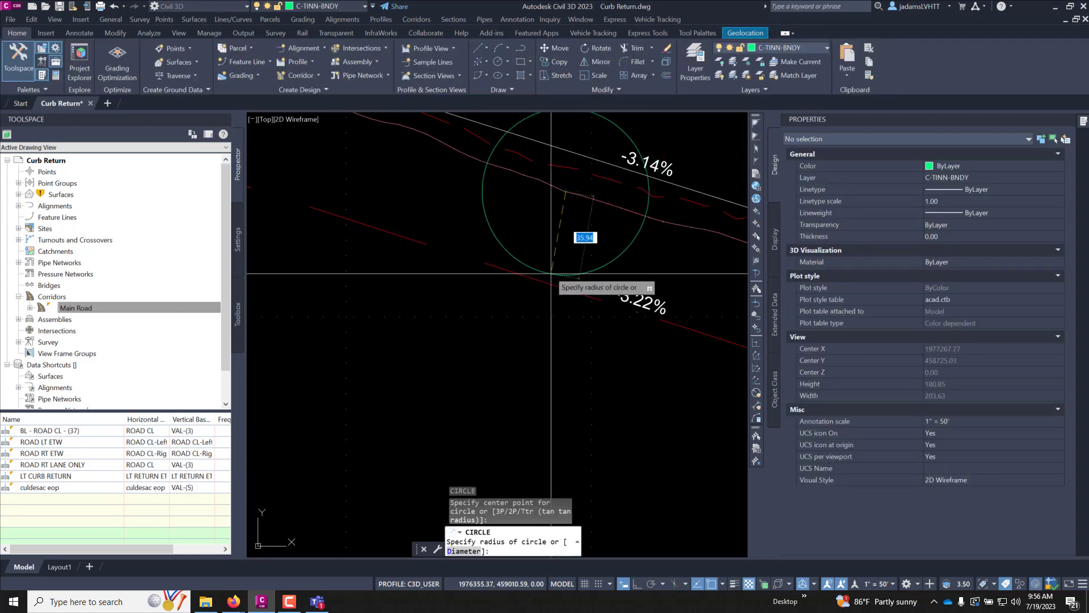
key(Escape)
scroll(543, 279, down, 6)
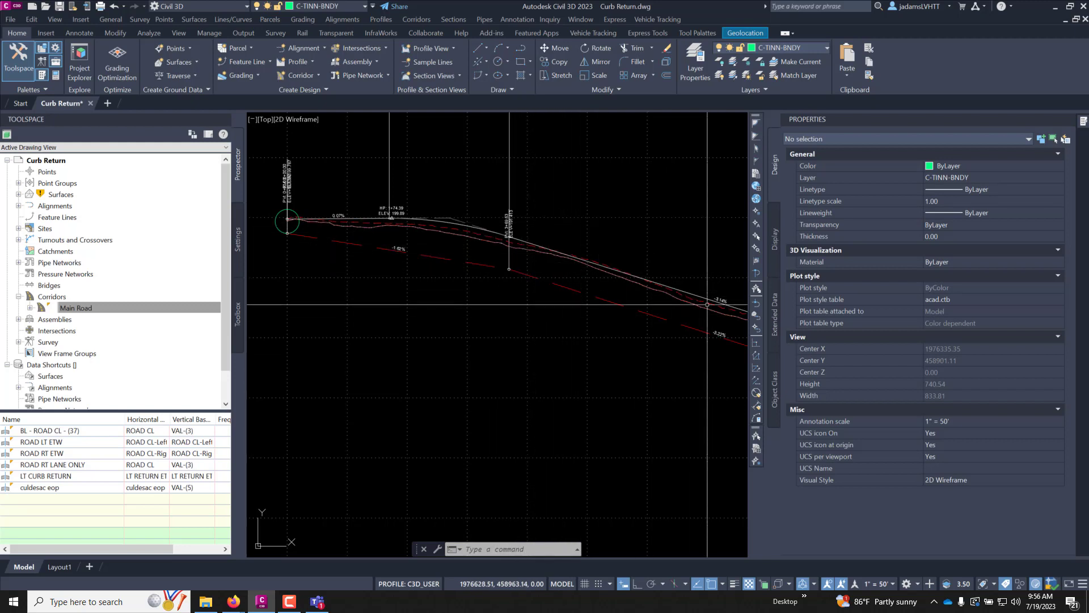
key(Escape)
key(Escape)
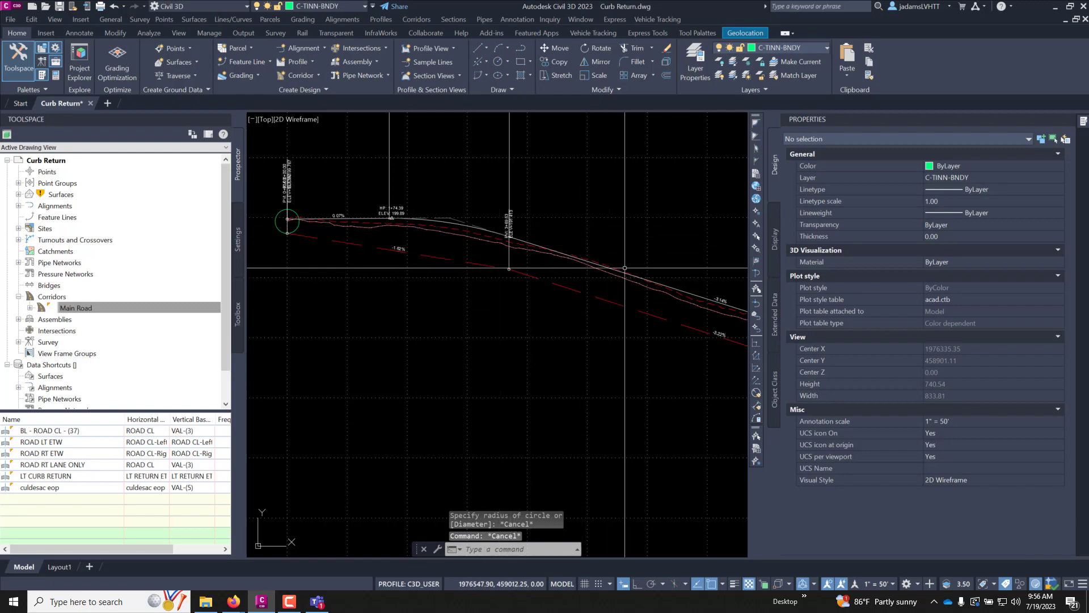
Open the target mapping for the Main Road corridor's LT CURB AND DITCH region on the ROAD LT ETW baseline
scroll(617, 272, down, 8)
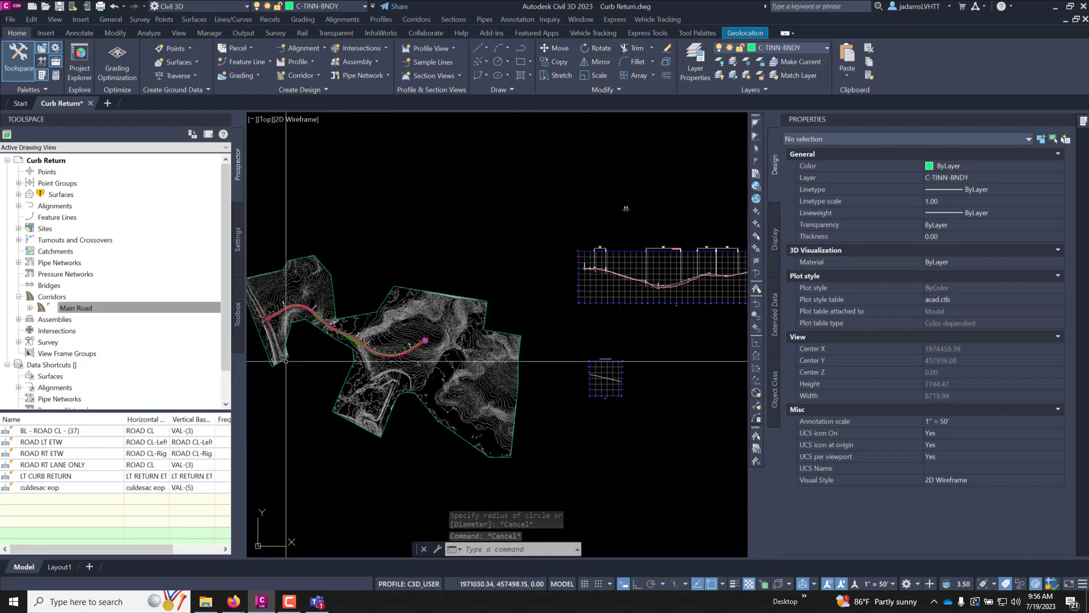
scroll(260, 339, up, 6)
scroll(289, 387, up, 10)
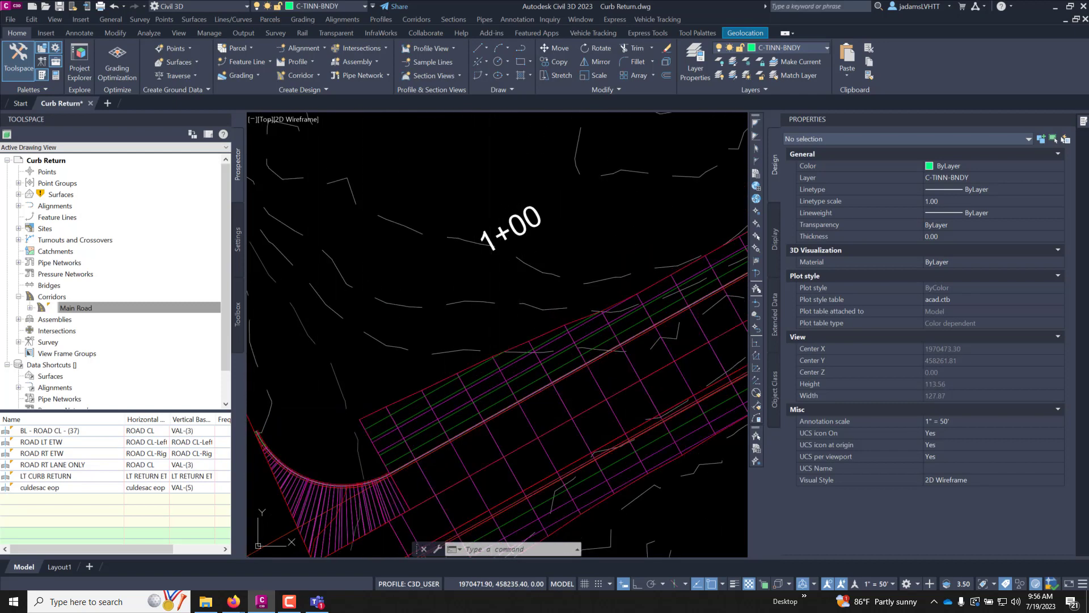
click(502, 433)
right_click(480, 396)
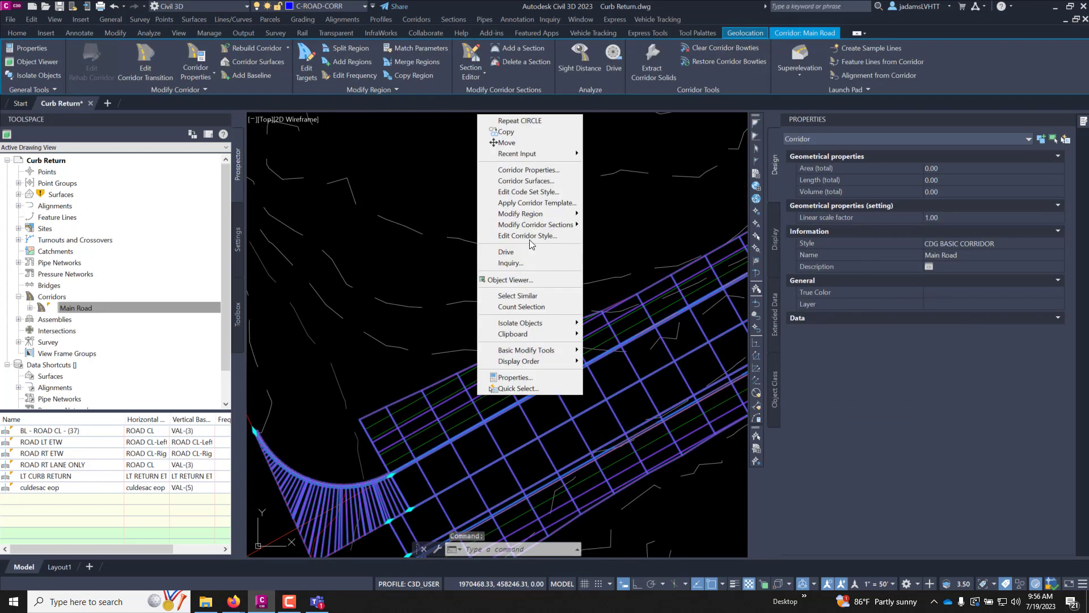
mouse_move(527, 213)
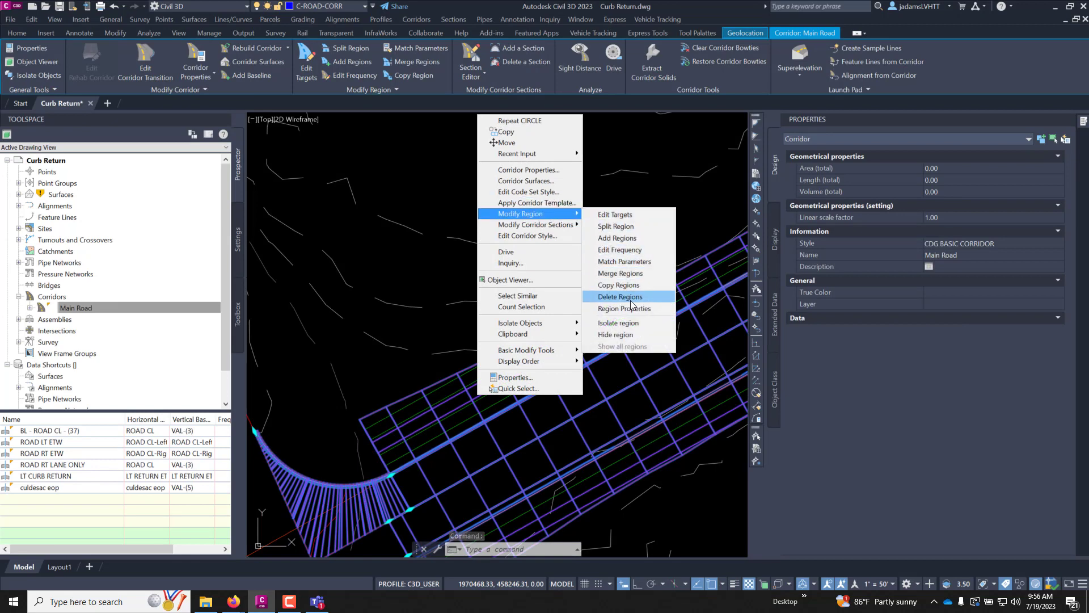
click(624, 216)
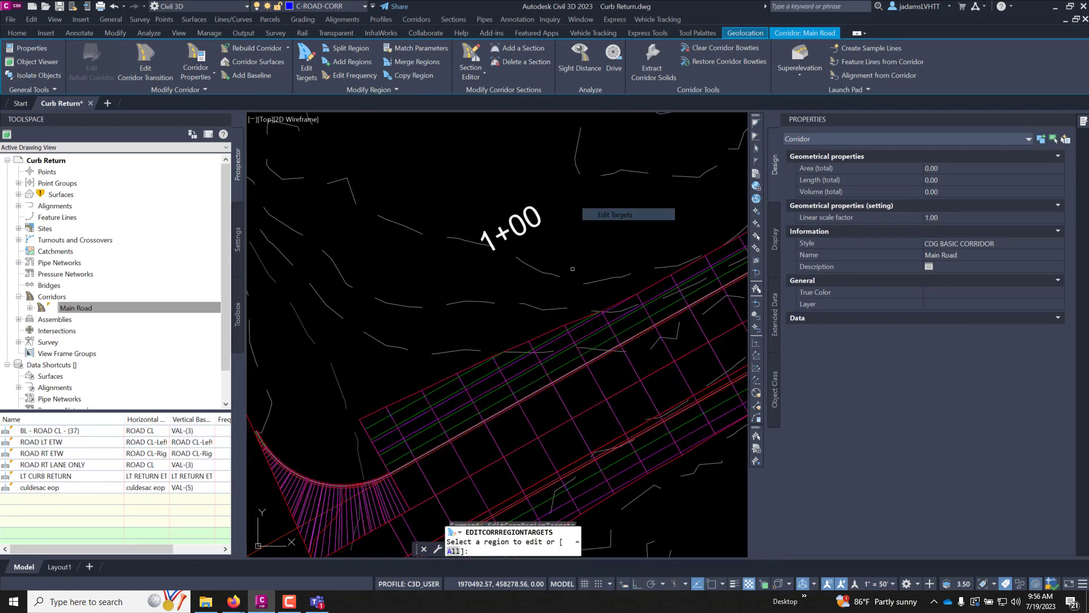
click(526, 367)
key(Return)
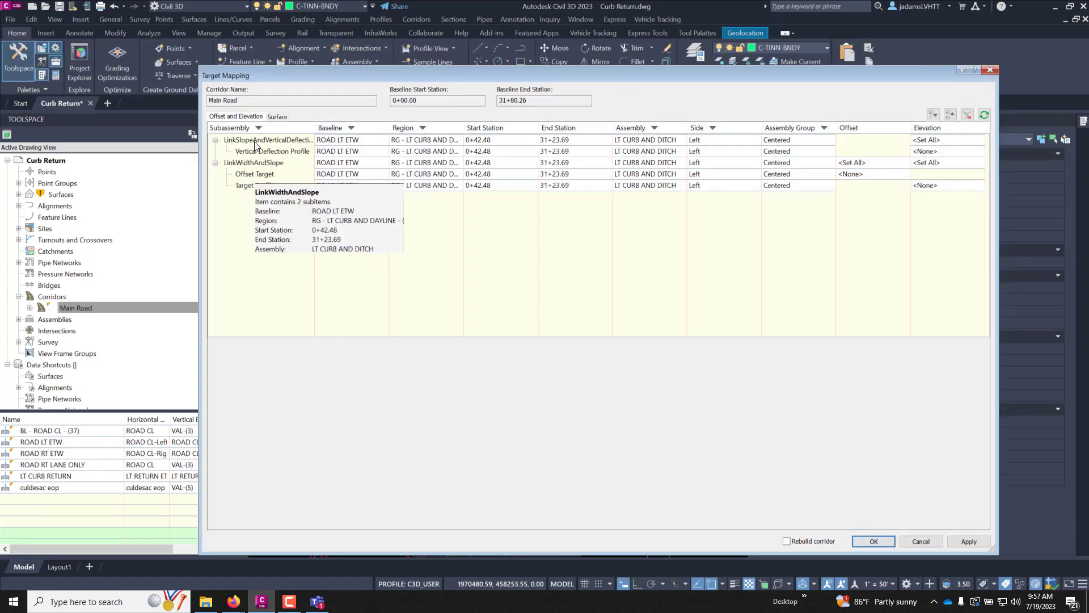
Target the LinkSlopeAndVerticalDeflection subassembly's Vertical Deflection Profile to the ROAD CL DITCH profile, apply it to the corridor, and dismiss the event list
click(288, 142)
click(275, 152)
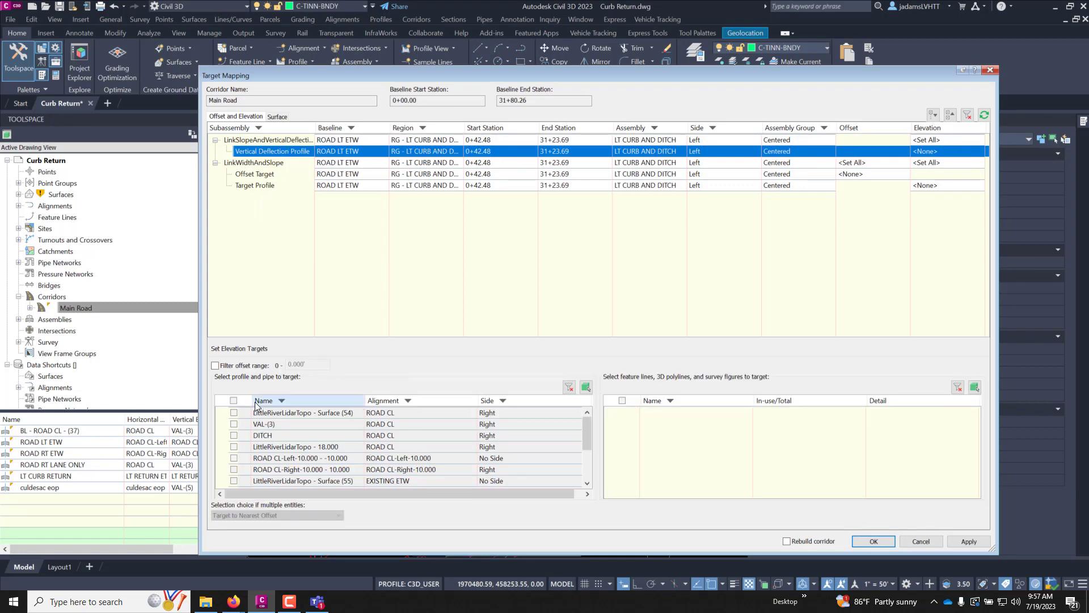
click(235, 434)
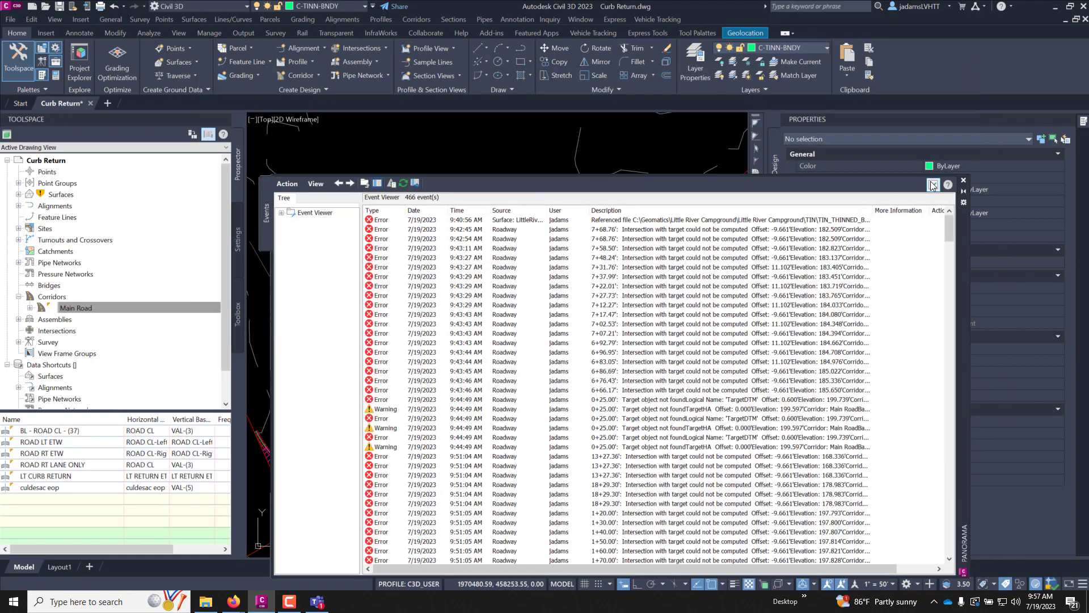
click(932, 185)
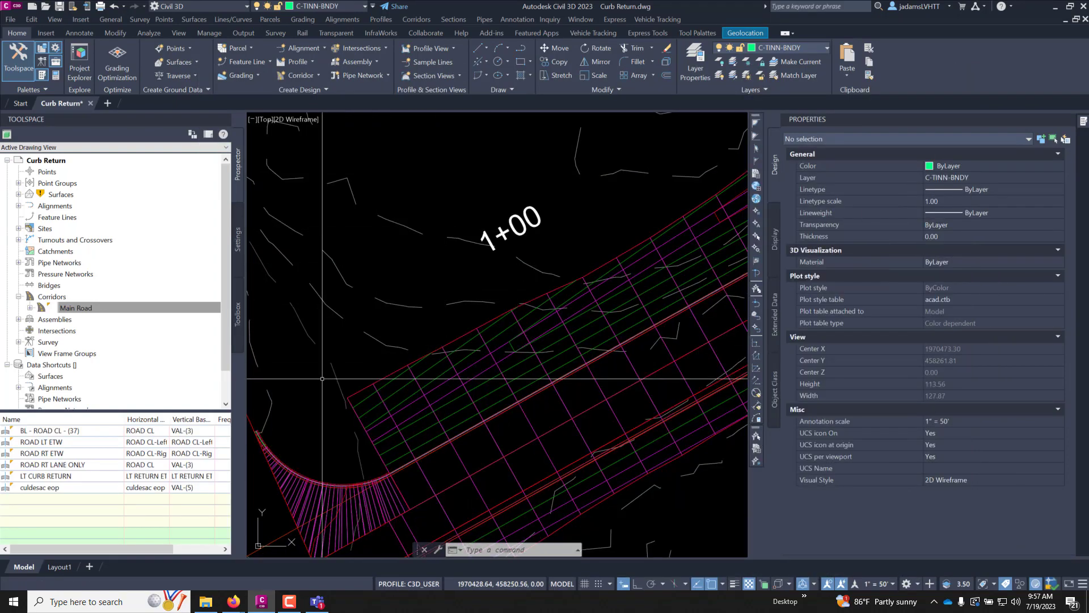
Examine the rebuilt left ditch along the corridor from station 1+00 to the end of the ditch profile near station 13+00
scroll(368, 392, down, 2)
scroll(622, 294, up, 2)
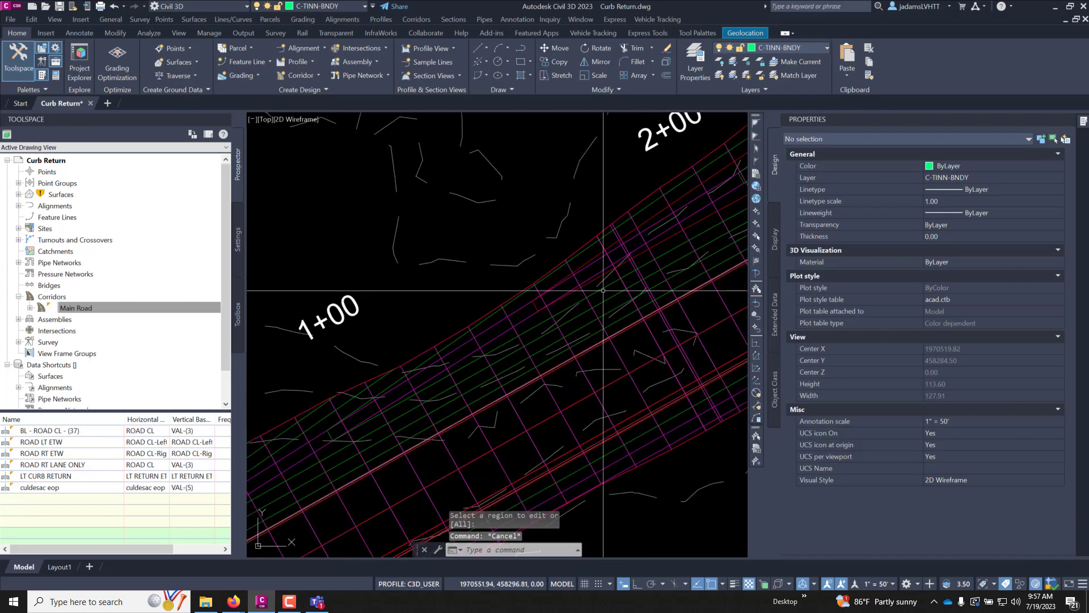
scroll(572, 289, down, 4)
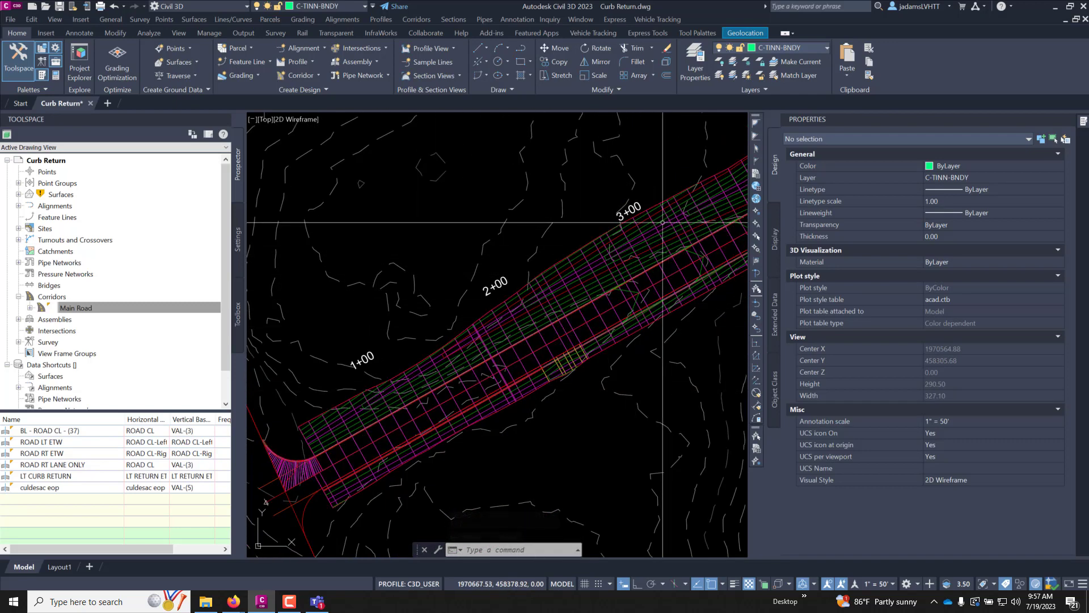
middle_drag(662, 223, 249, 395)
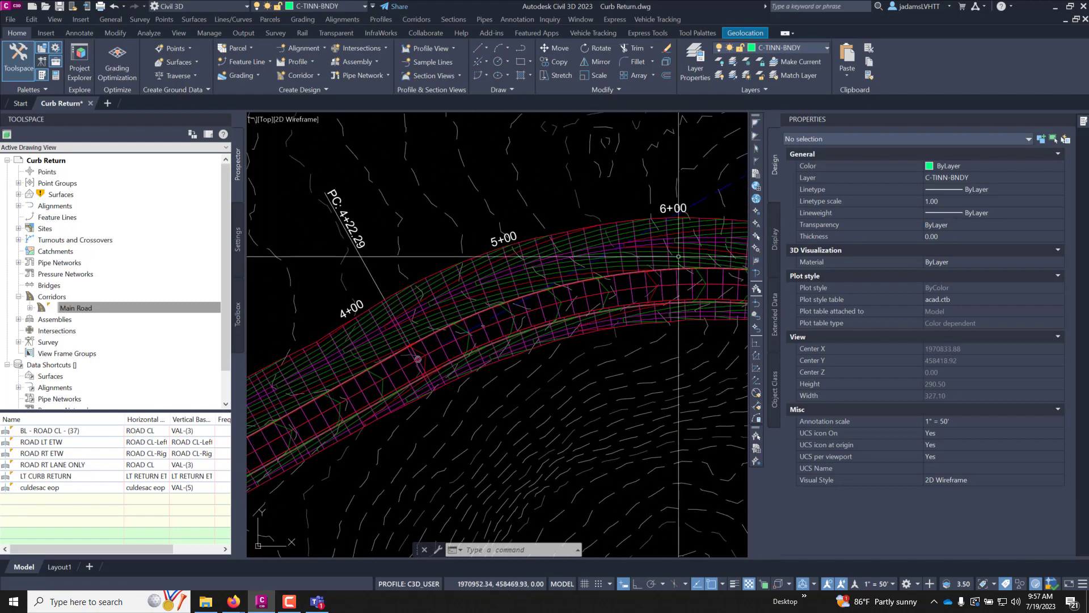
middle_drag(678, 256, 383, 287)
middle_drag(733, 357, 529, 241)
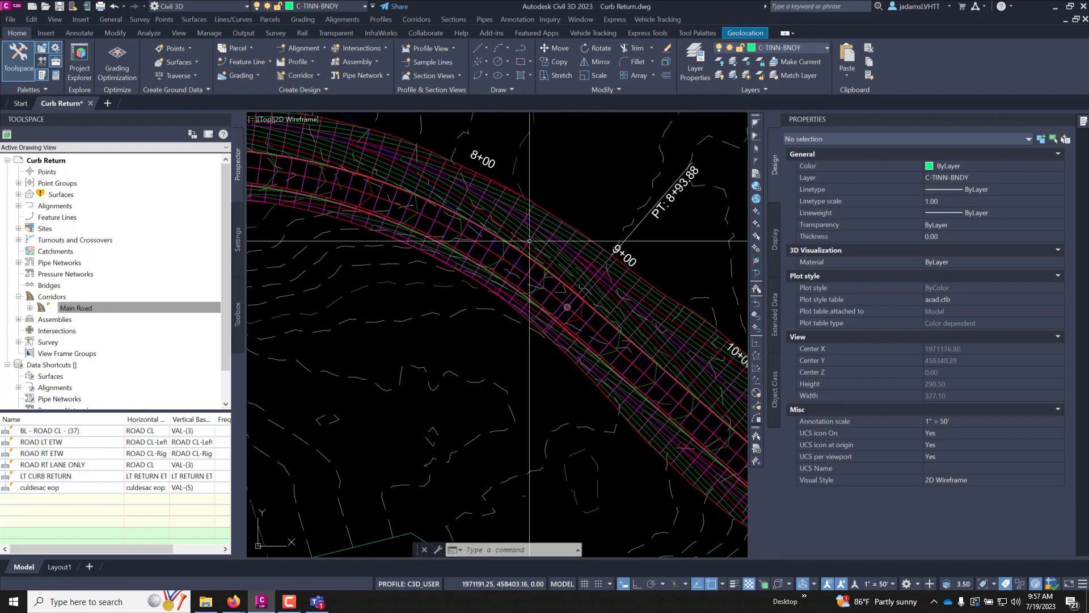
middle_drag(682, 378, 568, 316)
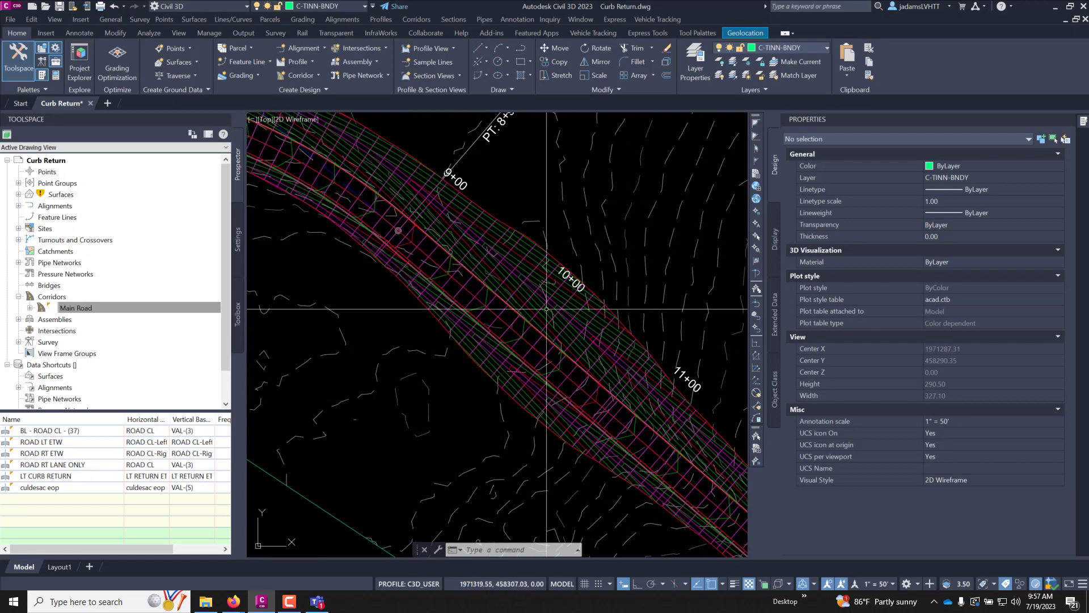
mouse_move(558, 309)
middle_down()
mouse_move(511, 250)
mouse_move(624, 340)
mouse_move(585, 293)
mouse_move(534, 258)
mouse_move(511, 199)
middle_up()
scroll(604, 344, up, 2)
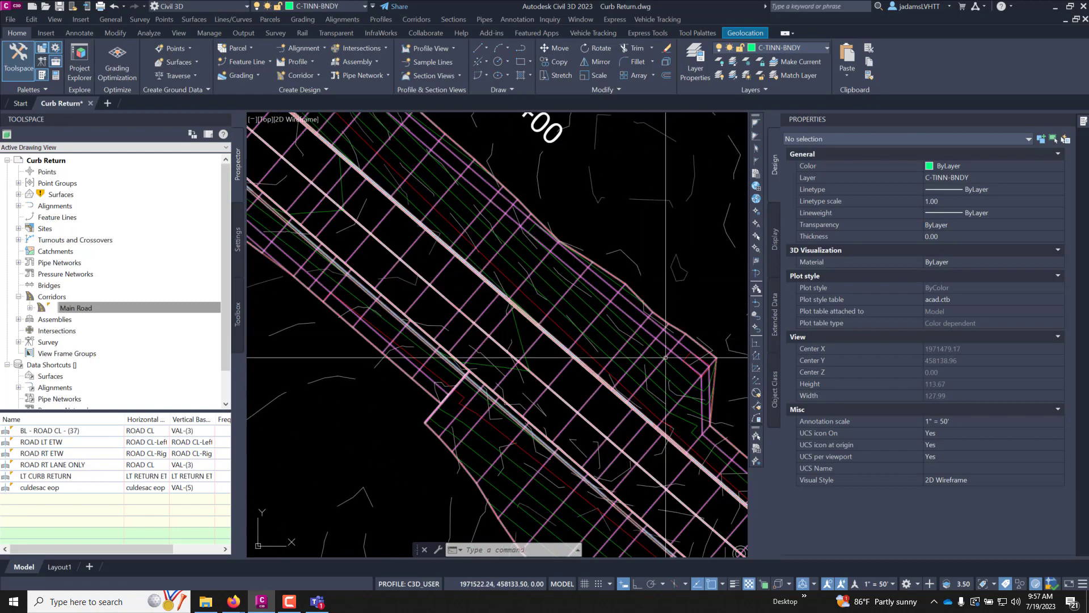
scroll(695, 377, down, 4)
scroll(709, 377, up, 4)
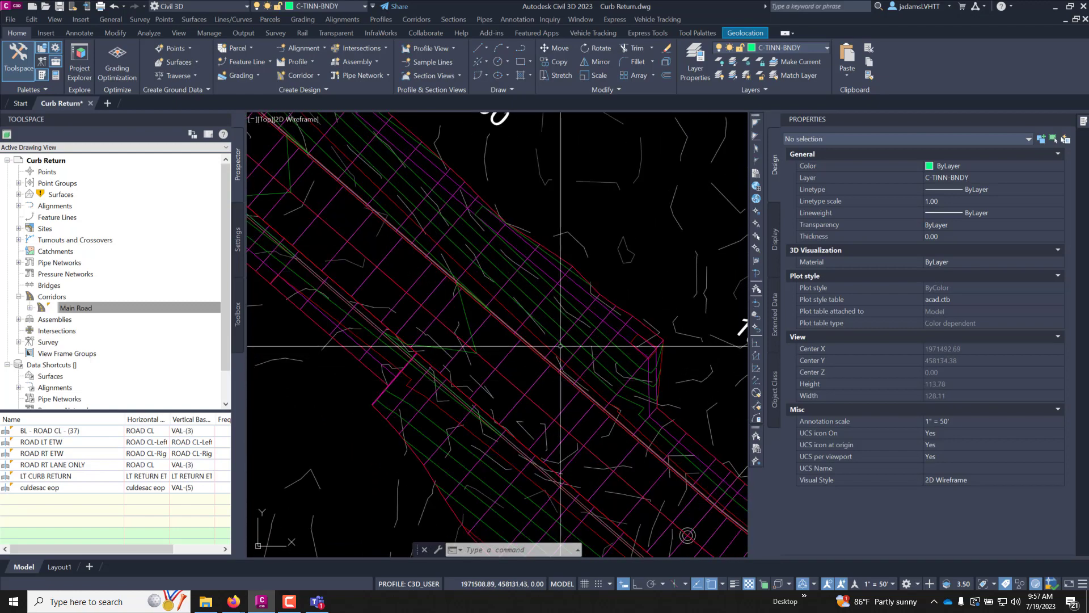
scroll(634, 365, down, 2)
scroll(634, 335, up, 6)
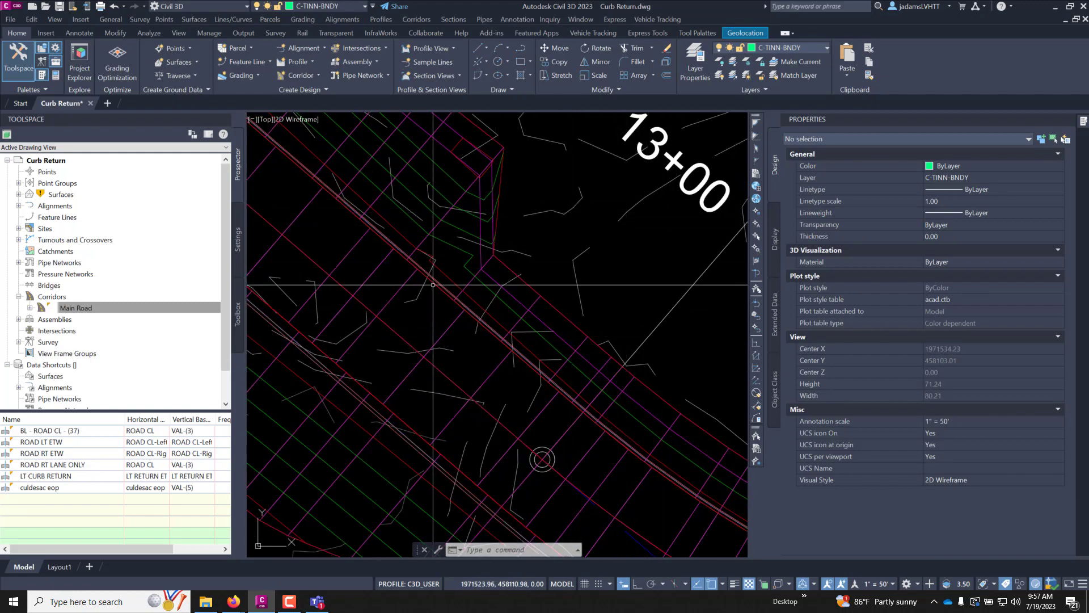
Inspect the left ditch links and daylight slopes along the curve between stations 6+00 and 7+00
scroll(536, 301, down, 15)
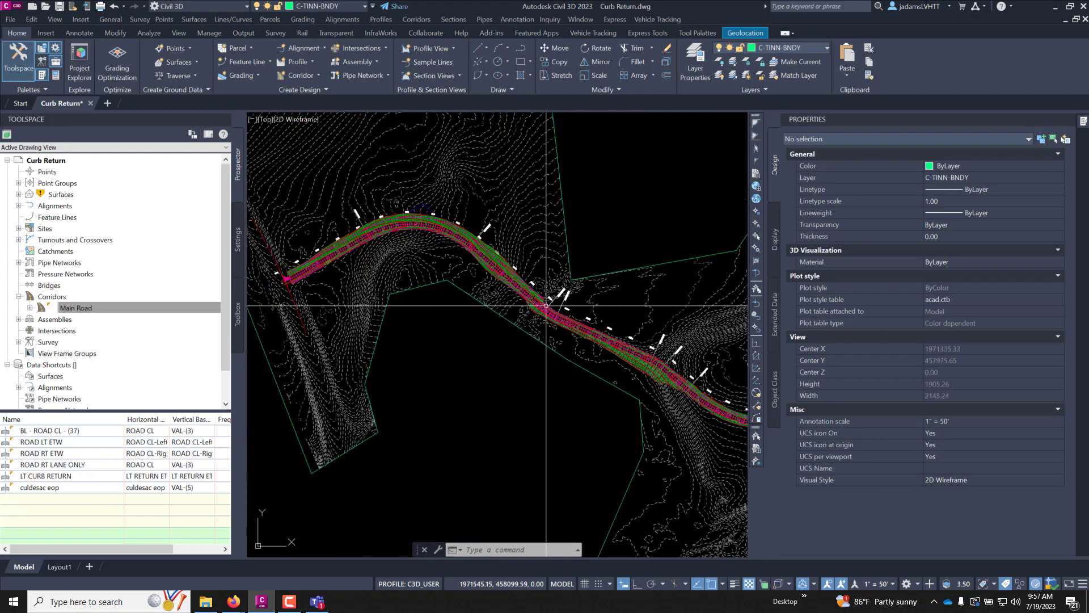
scroll(546, 306, up, 10)
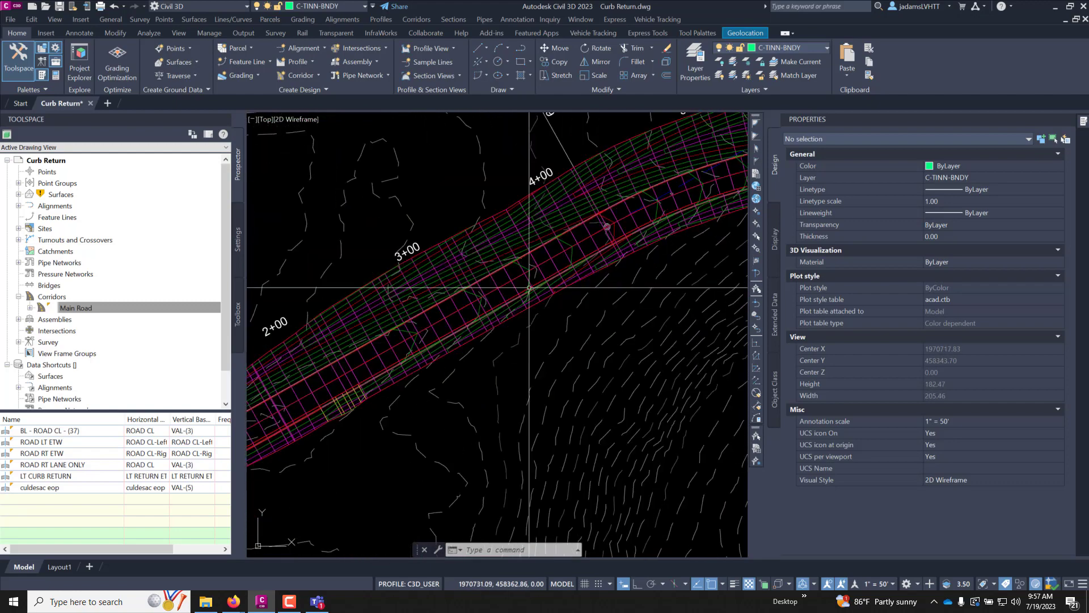
scroll(402, 320, down, 4)
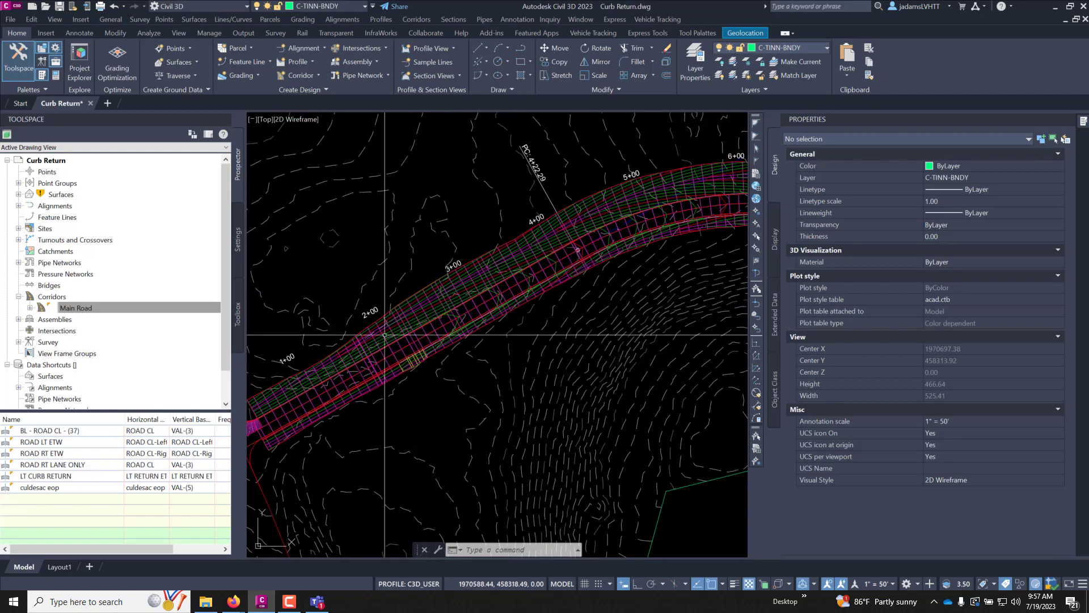
middle_drag(627, 207, 445, 279)
scroll(625, 275, up, 4)
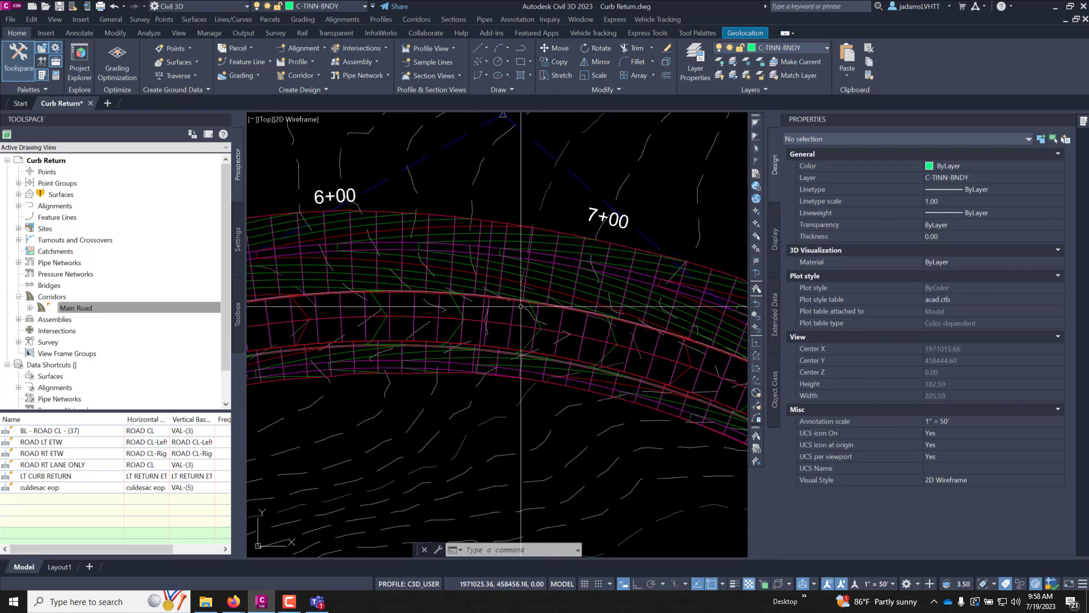
scroll(521, 304, down, 2)
scroll(526, 274, up, 2)
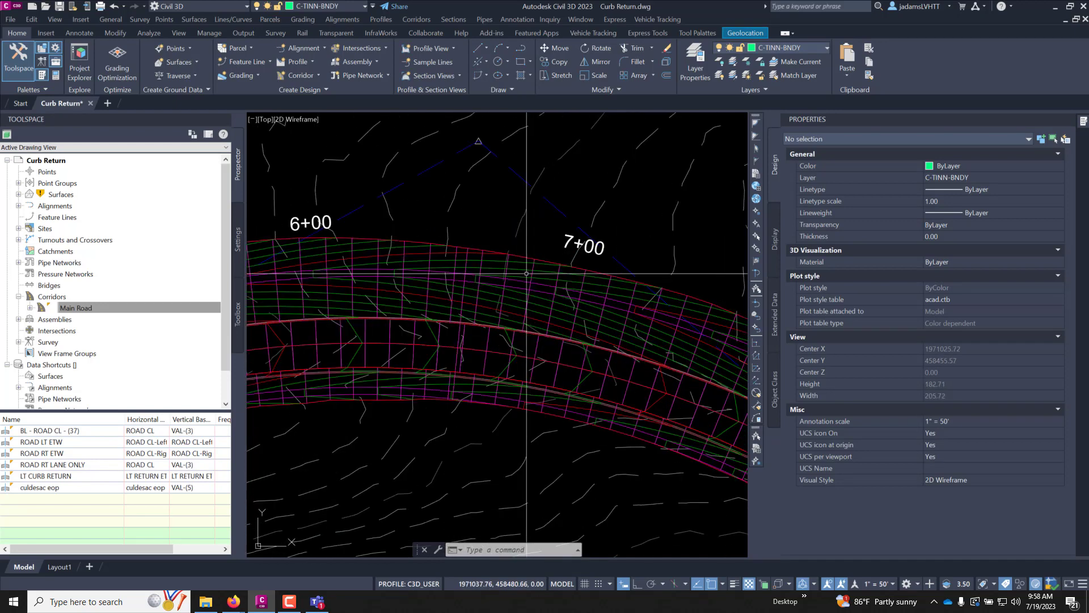
scroll(489, 290, up, 2)
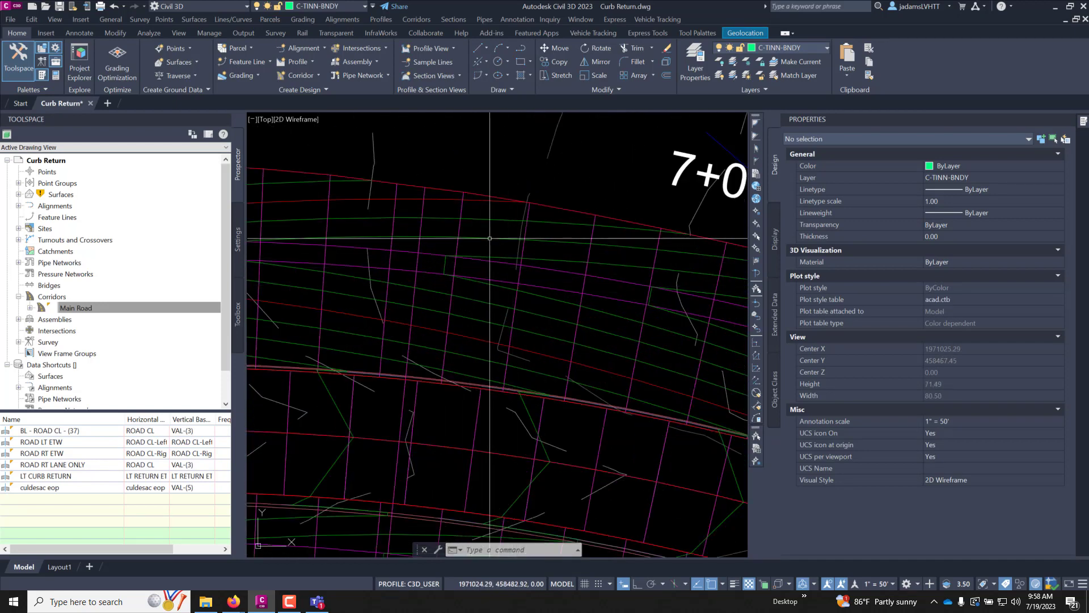
scroll(498, 250, down, 6)
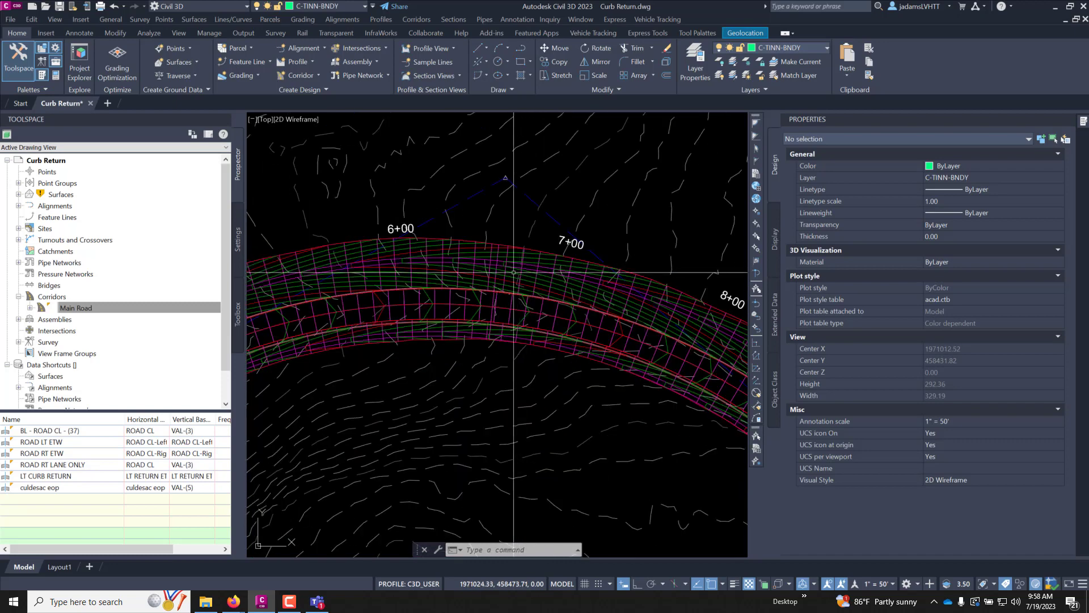
scroll(516, 269, up, 4)
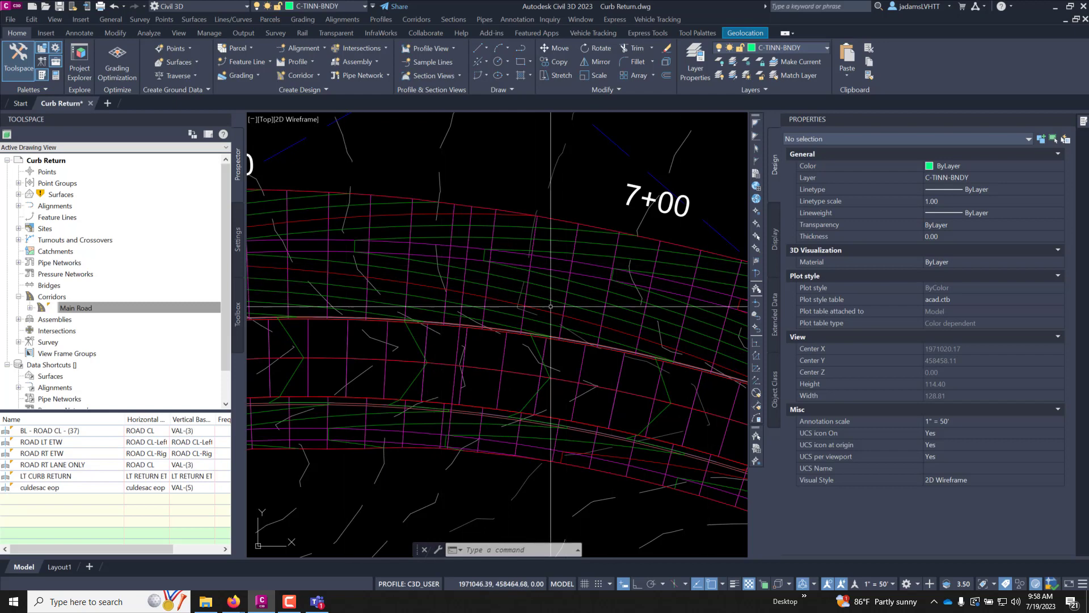
mouse_move(487, 296)
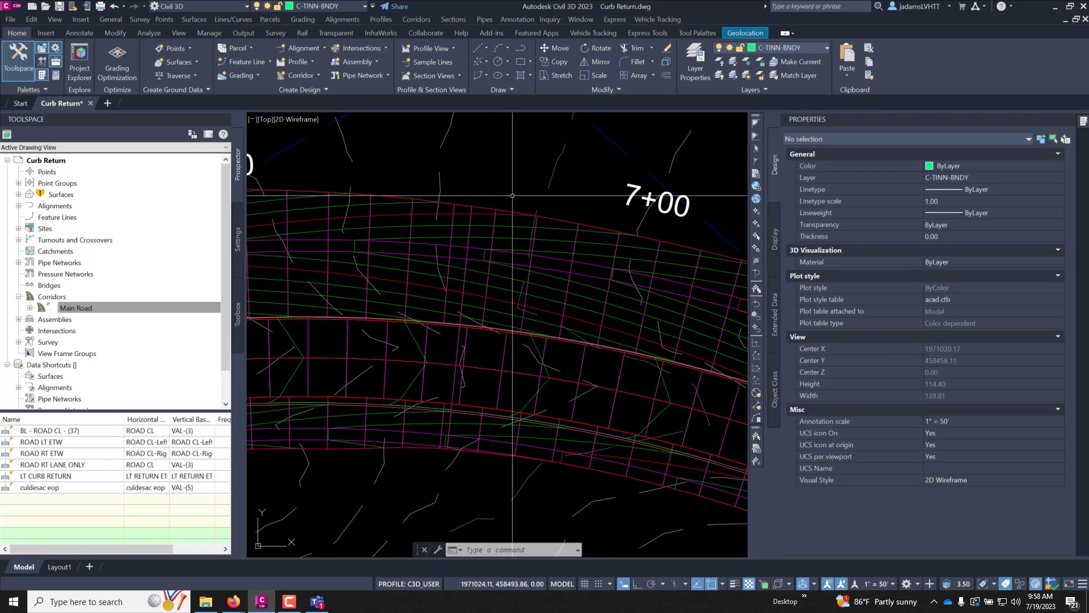
mouse_move(513, 183)
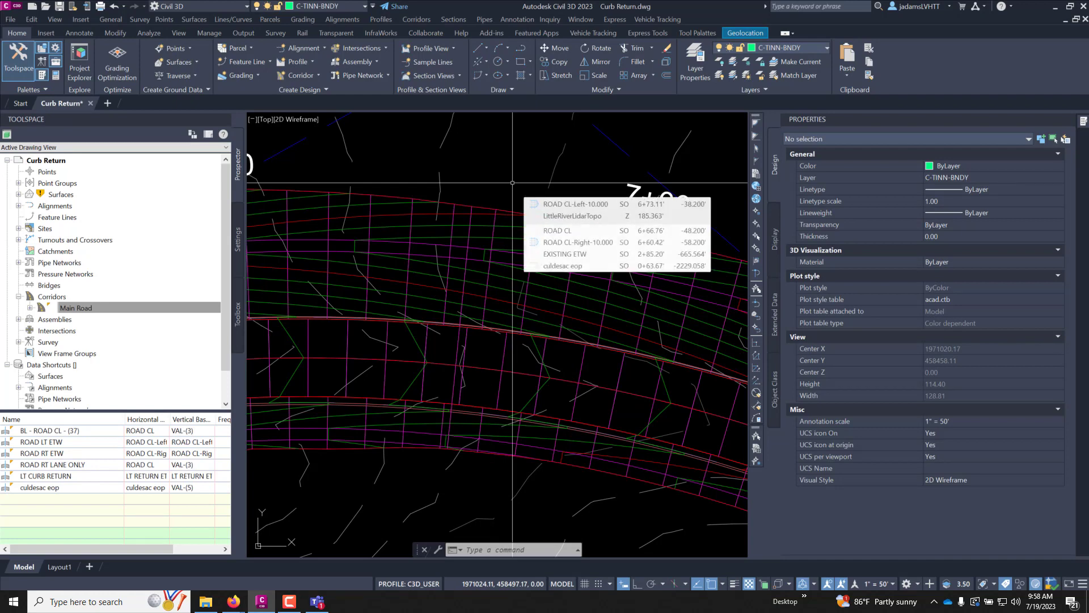